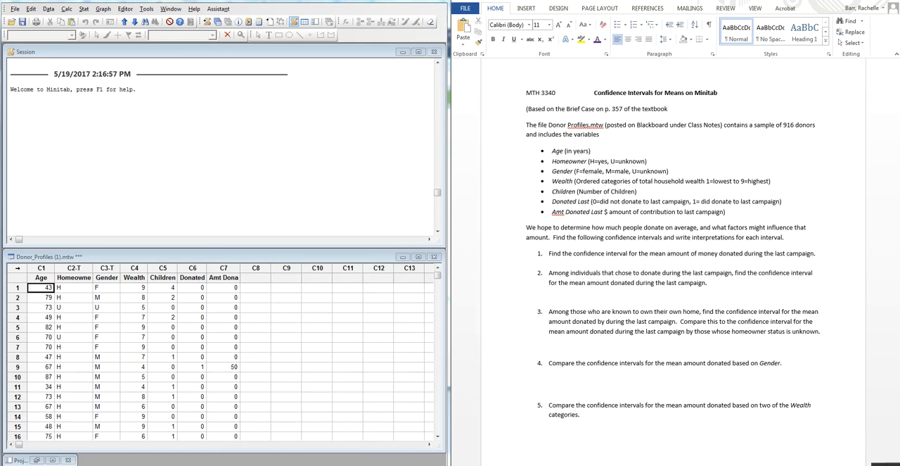
# - Below question 1, write the note "Stat>Basic Statistics>1 Sample t..." in 16-point text
pyautogui.click(556, 264)
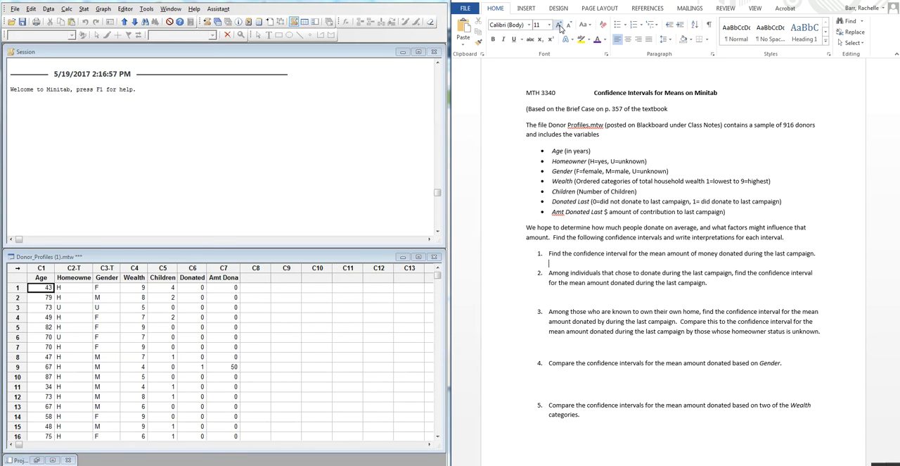
pyautogui.click(560, 25)
pyautogui.click(560, 26)
pyautogui.click(560, 25)
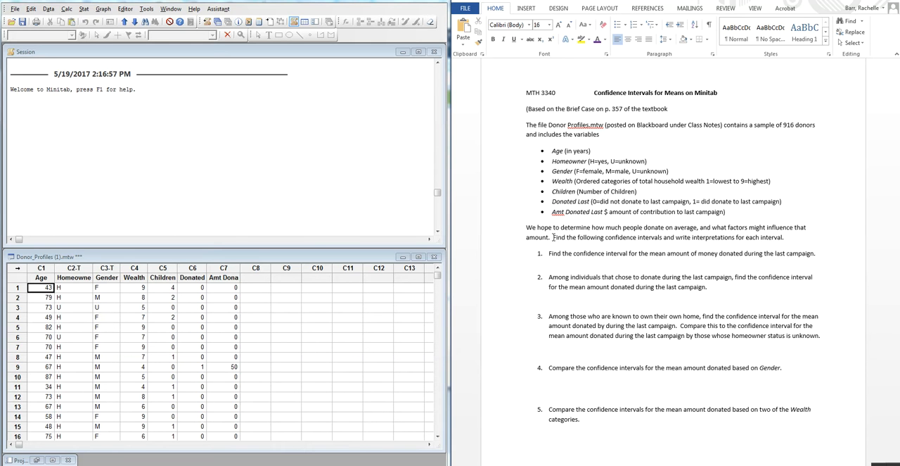
pyautogui.write('Stat>Basic Statistics')
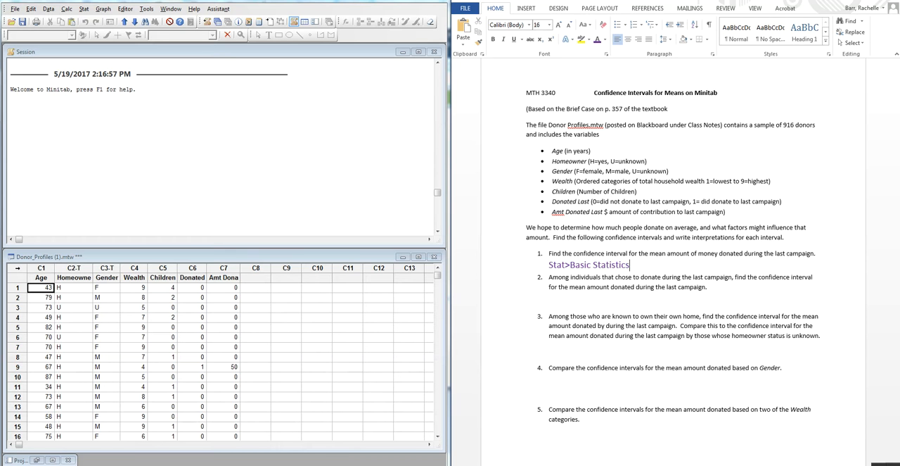
pyautogui.write('>1 Sample t...')
# - In Minitab, set up a 1-Sample t analysis with the Amt Dona column as the sample
pyautogui.click(84, 9)
pyautogui.moveTo(109, 21)
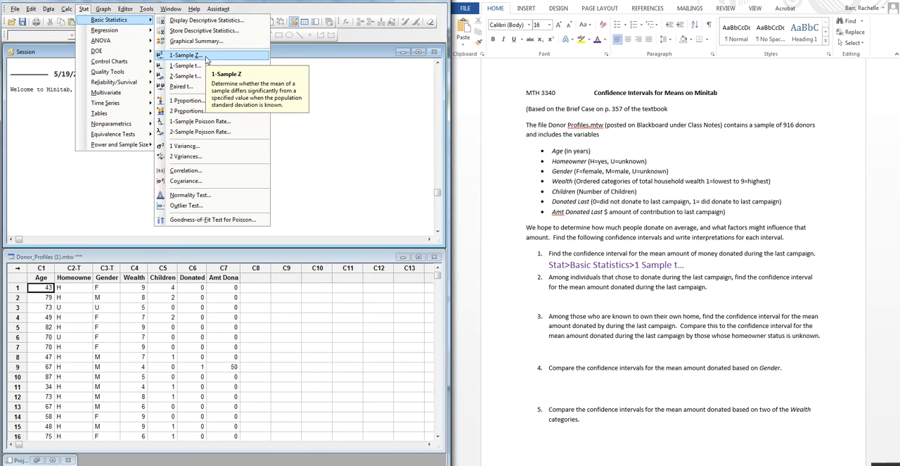
pyautogui.click(208, 65)
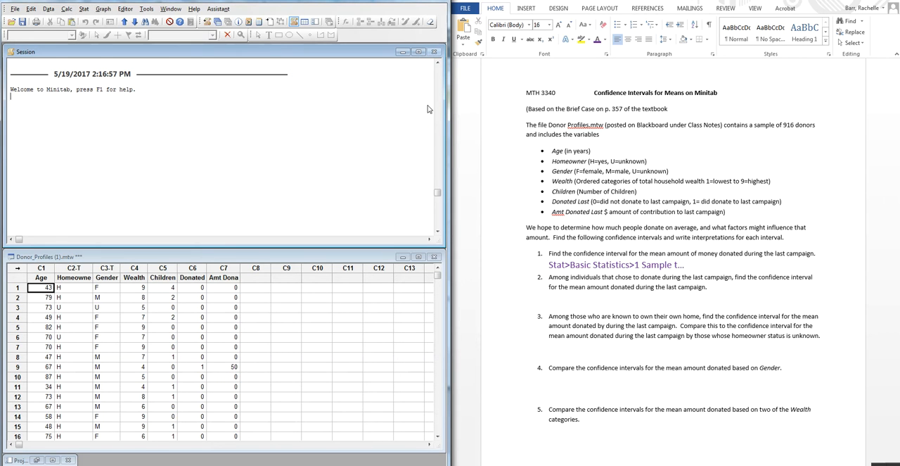
pyautogui.moveTo(254, 161); pyautogui.dragTo(251, 95)
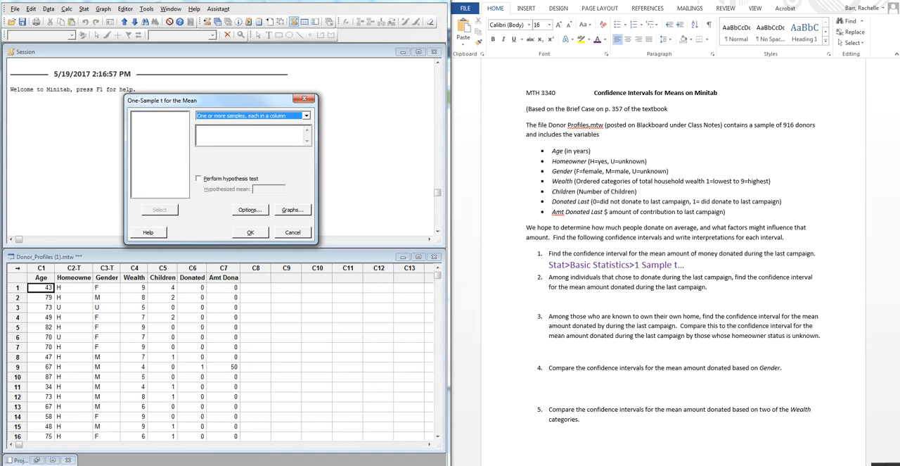
pyautogui.click(206, 136)
pyautogui.doubleClick(159, 140)
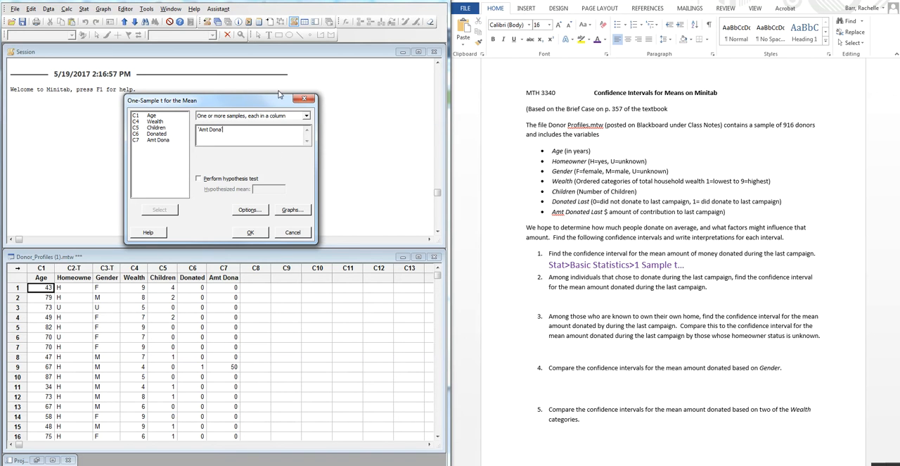
# - Review the confidence level and alternative hypothesis options, accept them as they are, and run the one-sample t analysis
pyautogui.moveTo(259, 101); pyautogui.dragTo(145, 88)
pyautogui.click(137, 198)
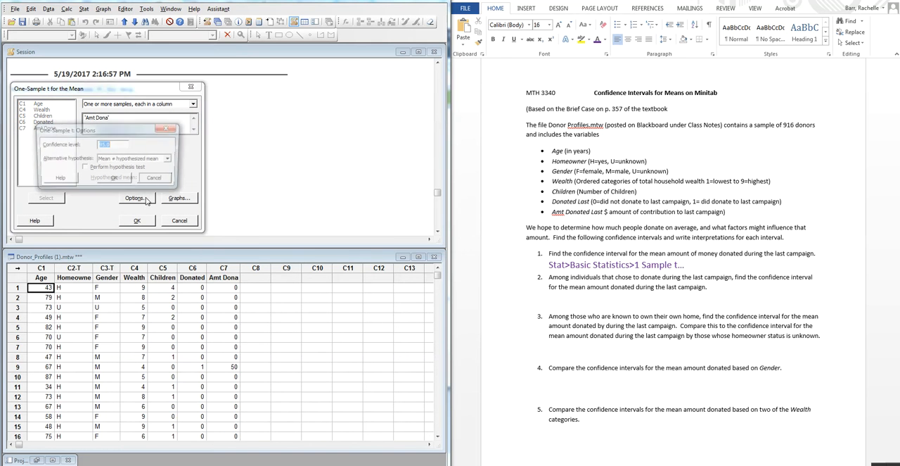
pyautogui.moveTo(146, 126); pyautogui.dragTo(299, 89)
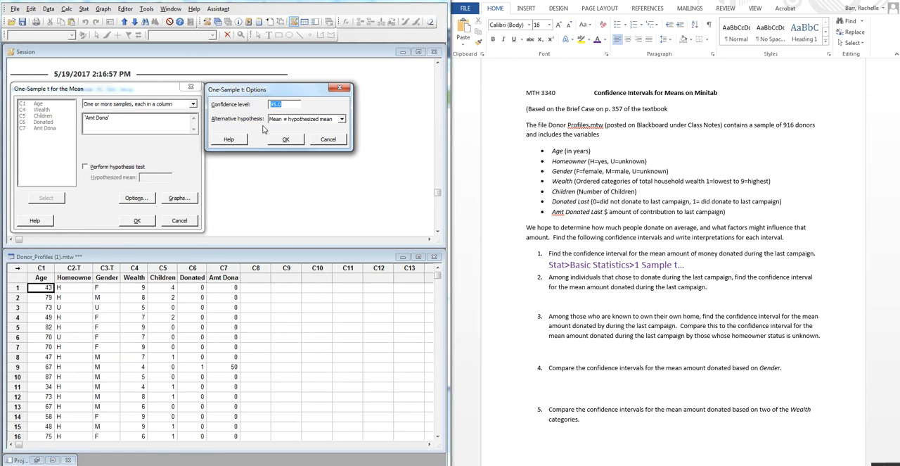
pyautogui.click(294, 141)
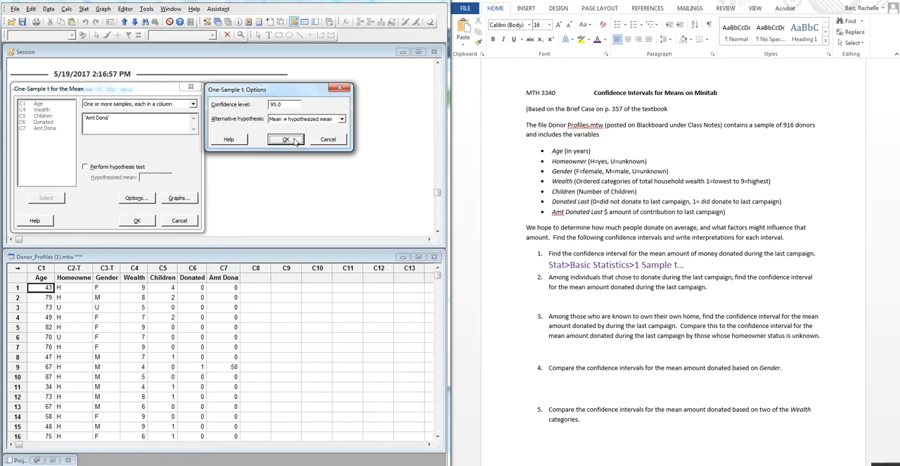
pyautogui.click(137, 221)
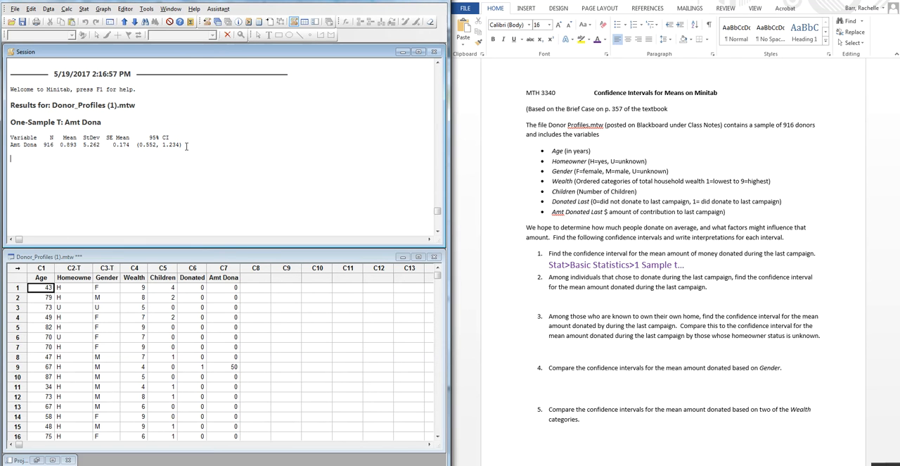
pyautogui.moveTo(185, 146); pyautogui.dragTo(11, 122)
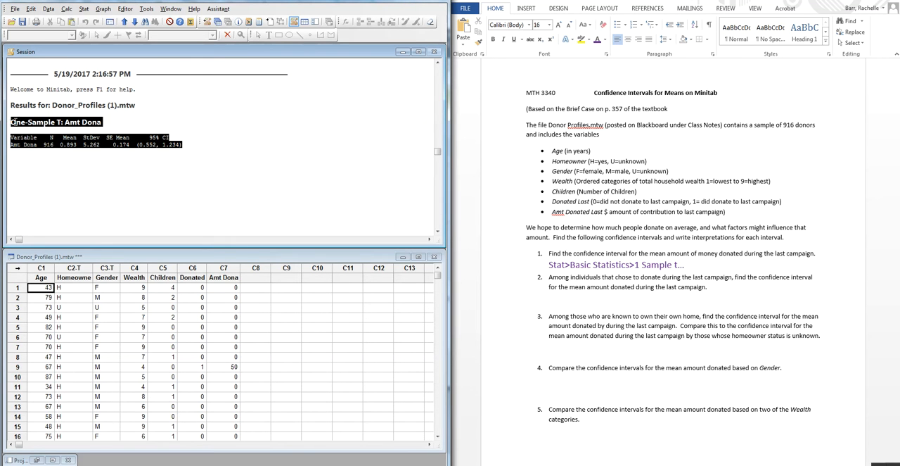
pyautogui.click(85, 167)
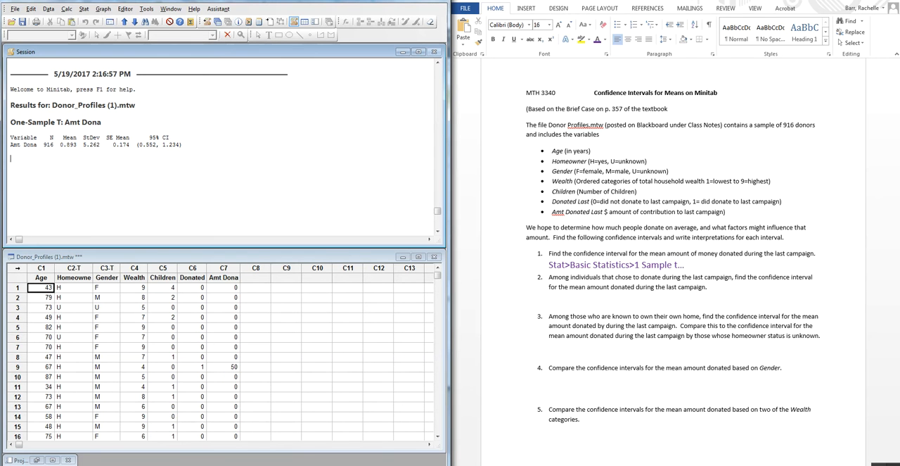
# - Switch to the Wabbitemu calculator, check the standard error by computing 5.262/√916, and put the calculator away
pyautogui.click(616, 464)
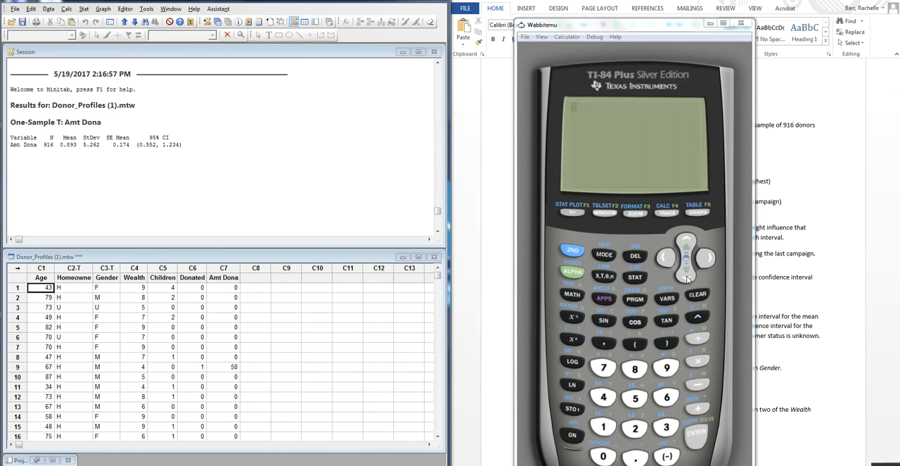
pyautogui.click(698, 295)
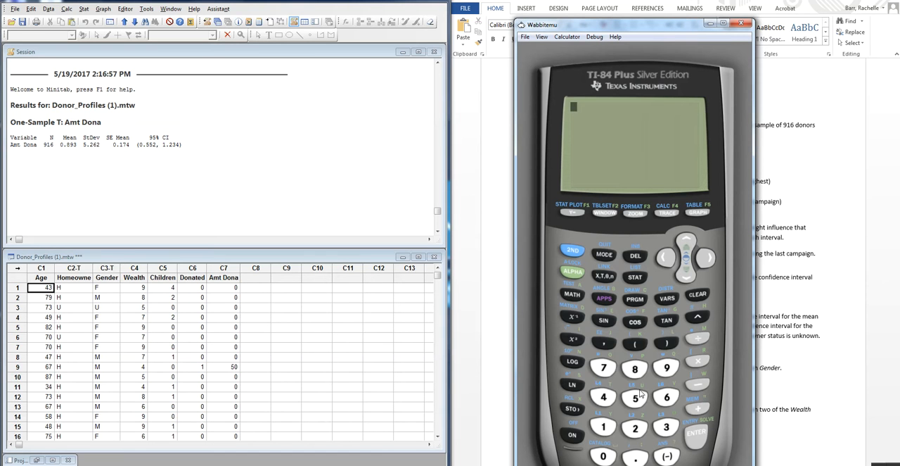
pyautogui.write('5.262/')
pyautogui.click(578, 256)
pyautogui.click(581, 339)
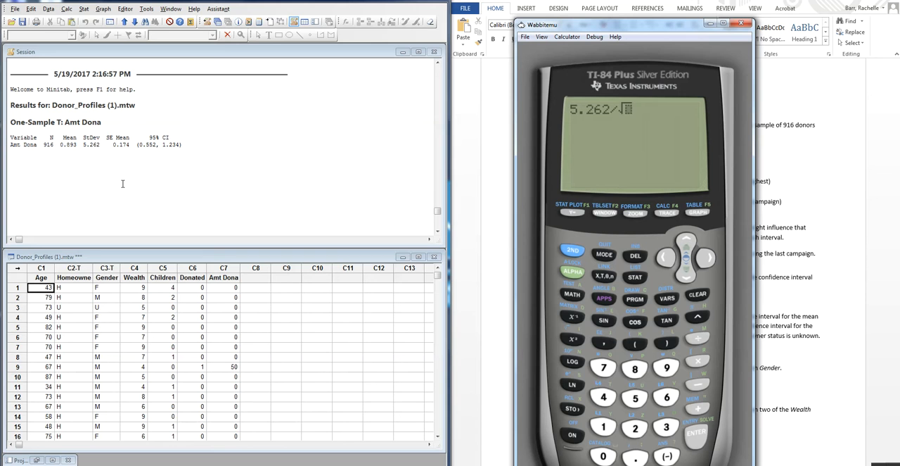
pyautogui.write('916')
pyautogui.press('Return')
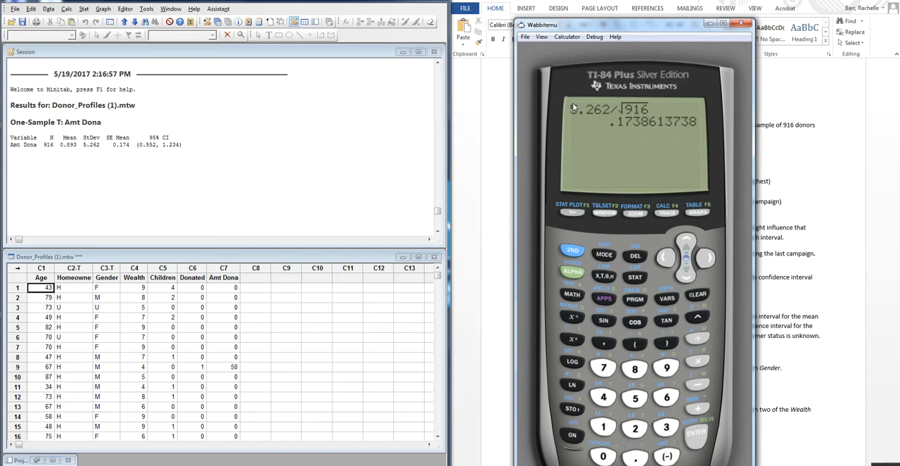
pyautogui.click(710, 24)
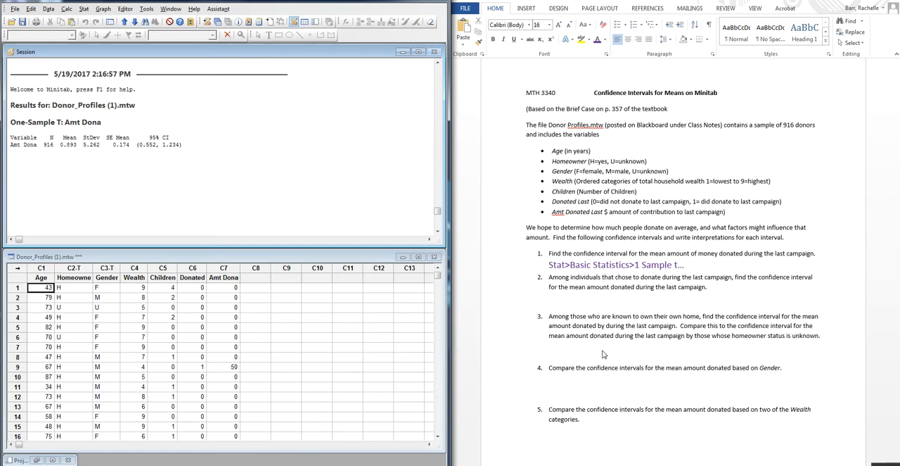
# - Add the interval (.552,1.234) on a new line below the question 1 note in Word
pyautogui.click(692, 265)
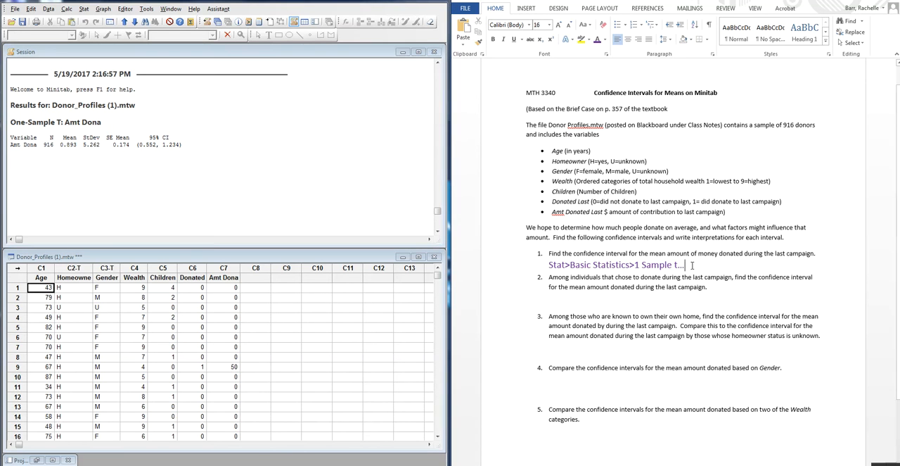
pyautogui.press('Return')
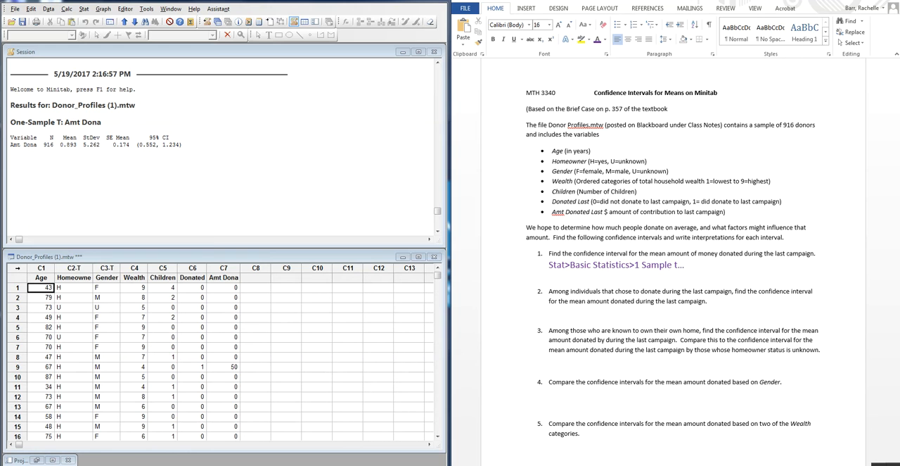
pyautogui.write('(.552,1.234)')
pyautogui.press('Return')
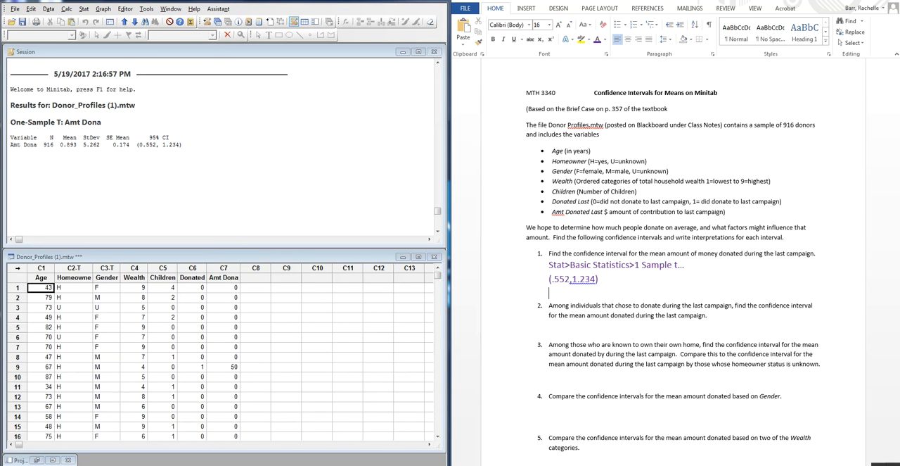
# - Begin the interpretation below the interval: "We are 95% confident that the amount donated on average for the last"
pyautogui.write('We are 95% confident')
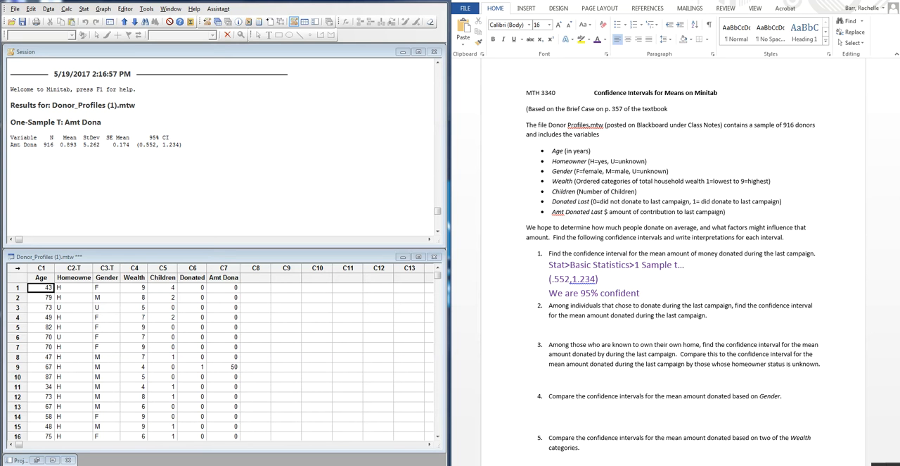
pyautogui.write(' that the amount dona')
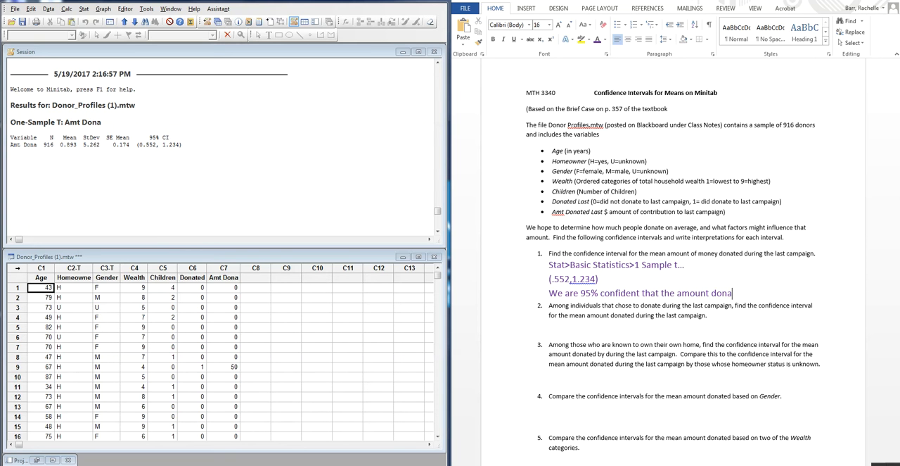
pyautogui.write('ted on av')
pyautogui.write('erage f')
pyautogui.write('ro')
pyautogui.press('BackSpace')
pyautogui.press('BackSpace')
pyautogui.write('or the ')
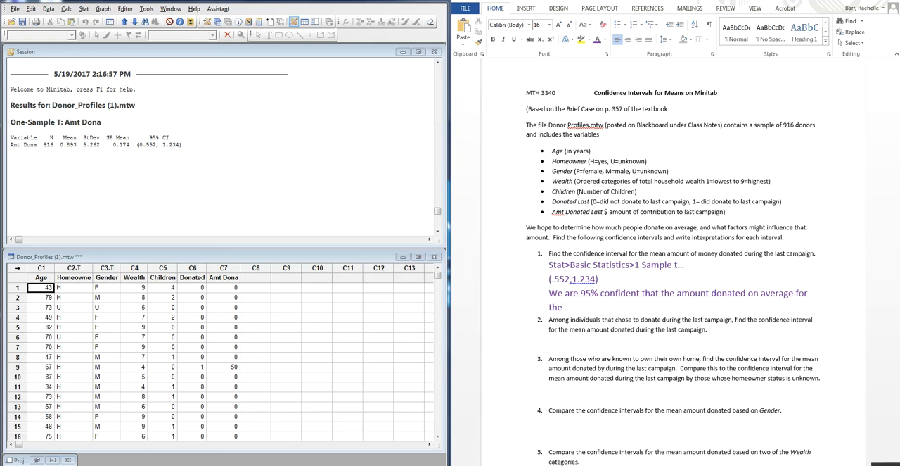
pyautogui.write('last campa')
pyautogui.write('aign was')
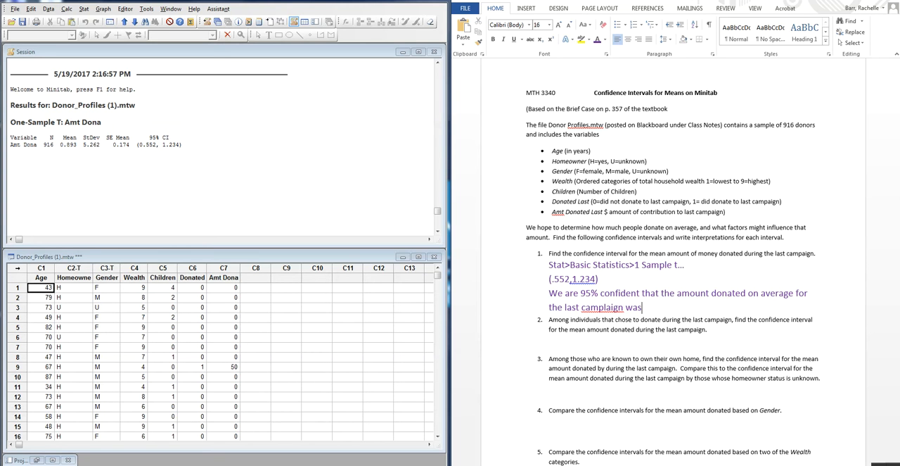
# - Complete the interpretation sentence with "campaign was between $.55 and $1.23." and add a blank line after it
pyautogui.press('BackSpace')
pyautogui.press('BackSpace')
pyautogui.press('BackSpace')
pyautogui.press('BackSpace')
pyautogui.press('BackSpace')
pyautogui.press('BackSpace')
pyautogui.press('BackSpace')
pyautogui.press('BackSpace')
pyautogui.press('BackSpace')
pyautogui.write('aign was between $')
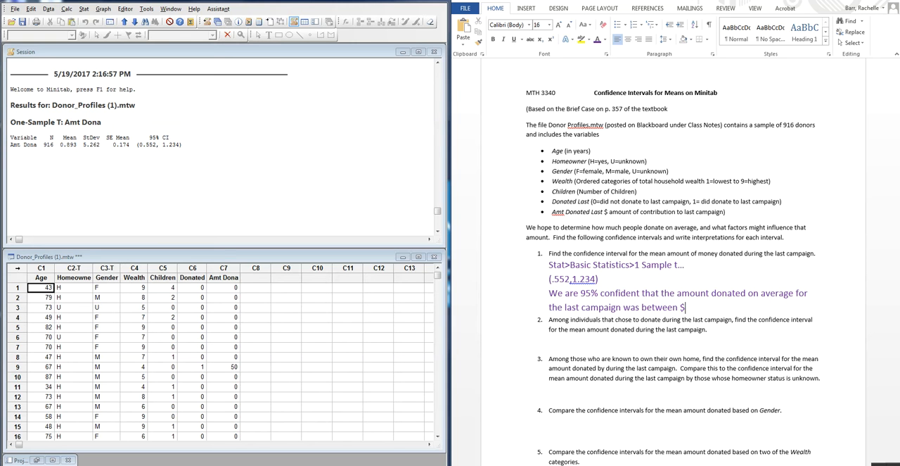
pyautogui.write('.5')
pyautogui.write('5')
pyautogui.write(', 1')
pyautogui.write('$1')
pyautogui.press('BackSpace')
pyautogui.press('BackSpace')
pyautogui.press('BackSpace')
pyautogui.write('and $1.23')
pyautogui.press('Return')
# - Below question 2, write the note "Data>Subset..." in purple 16-point text
pyautogui.scroll(-2, 754, 237)
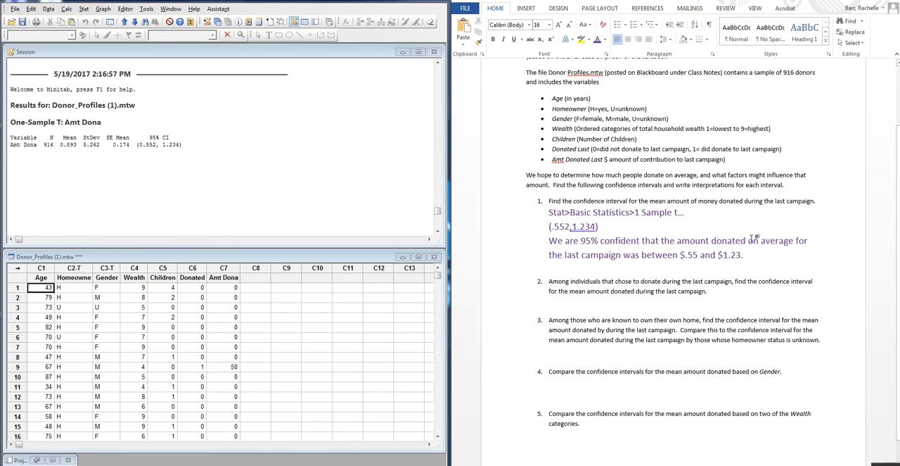
pyautogui.scroll(-1, 755, 237)
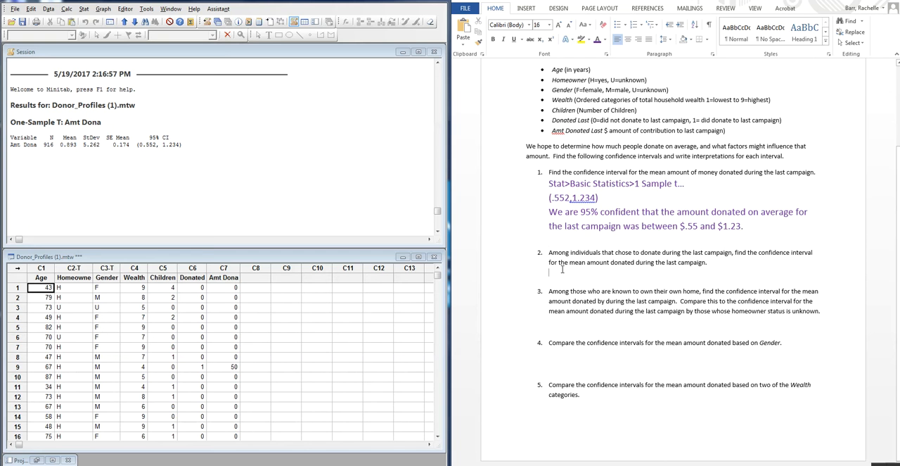
pyautogui.click(600, 41)
pyautogui.click(559, 25)
pyautogui.click(560, 25)
pyautogui.click(560, 26)
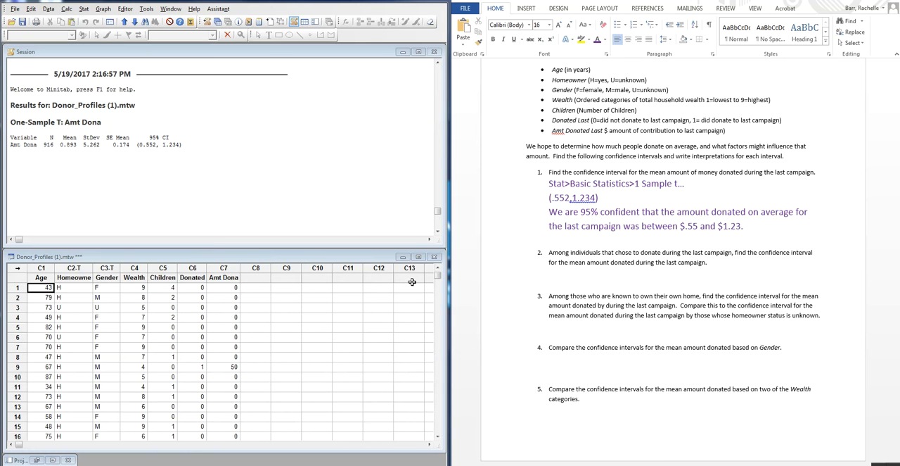
pyautogui.click(49, 8)
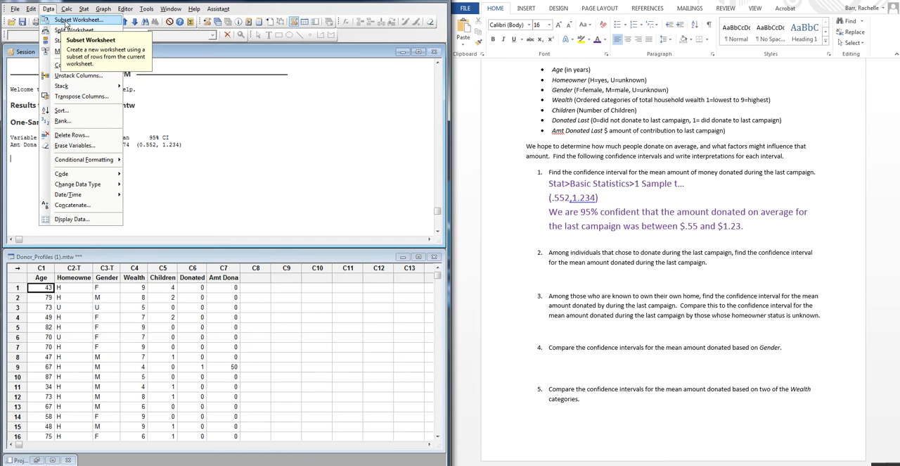
pyautogui.click(569, 274)
pyautogui.write('Data>Subset…')
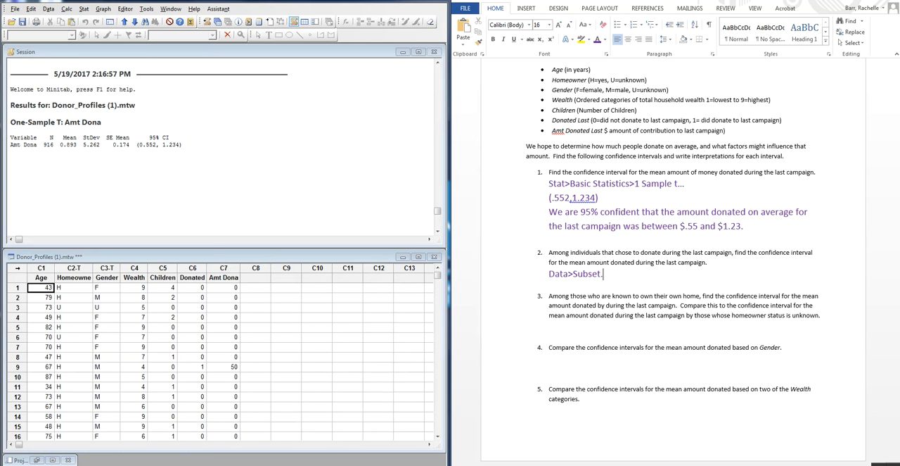
# - In Minitab, create a subset worksheet named Donated Only that includes the rows where Donated equals 1
pyautogui.click(48, 9)
pyautogui.click(52, 20)
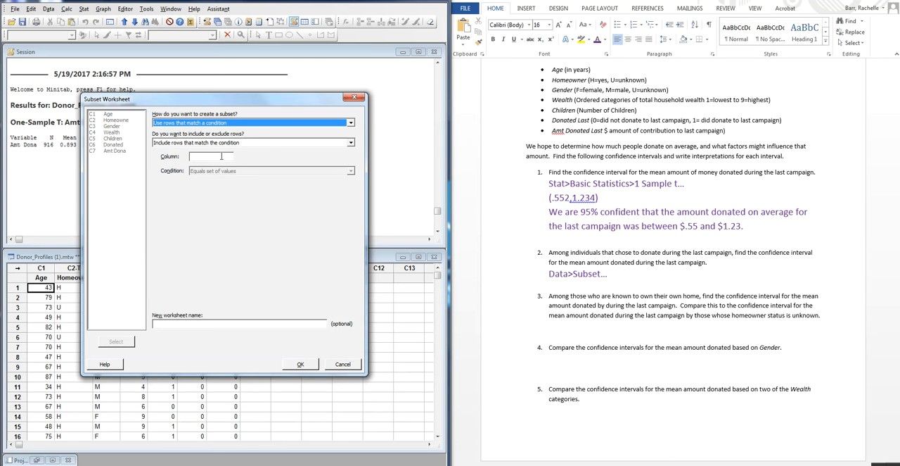
pyautogui.click(221, 156)
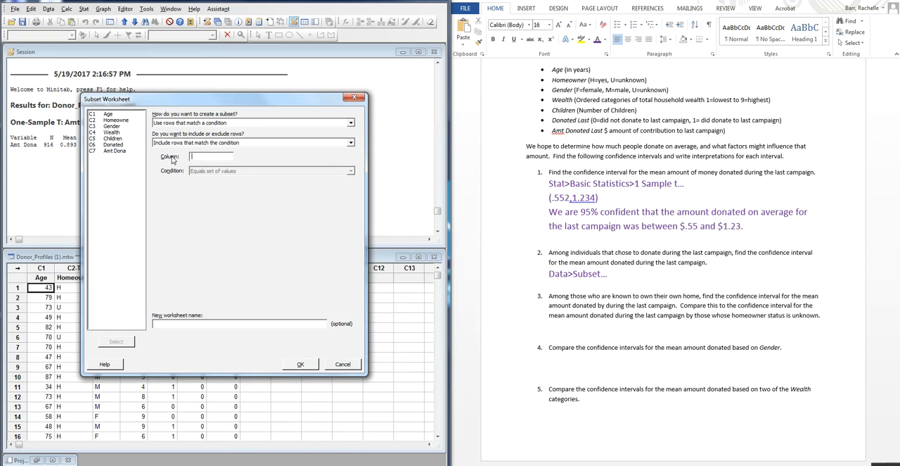
pyautogui.doubleClick(126, 145)
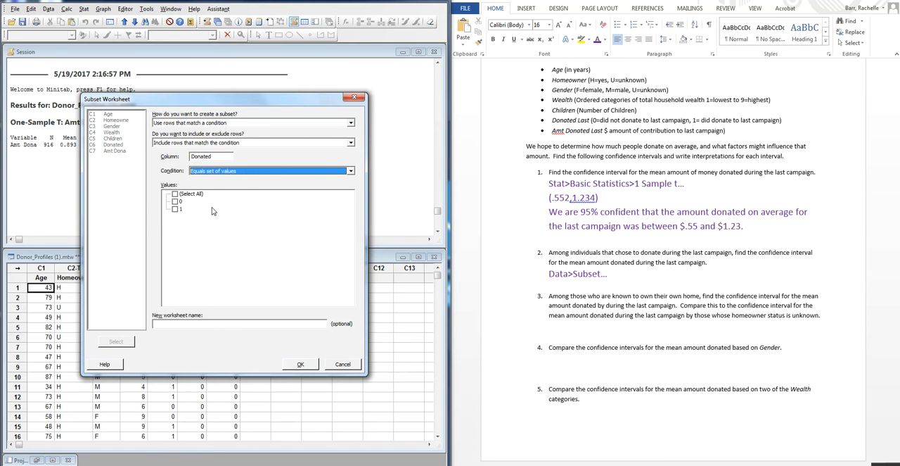
pyautogui.click(176, 210)
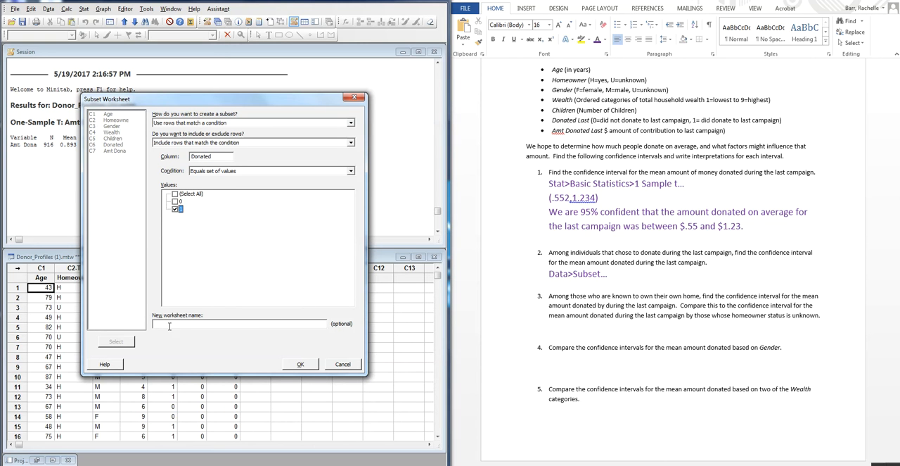
pyautogui.click(208, 324)
pyautogui.write('Donated Only')
pyautogui.click(300, 363)
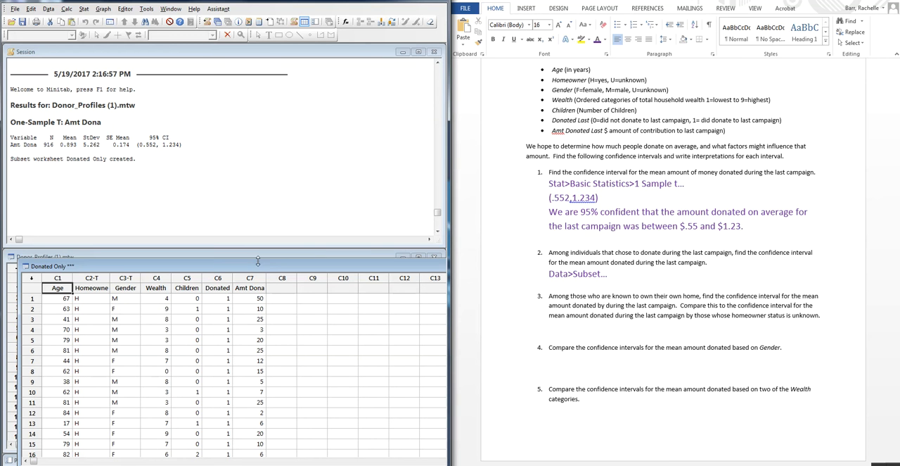
# - Minimize the original Donor_Profiles worksheet and tile the Donated Only worksheet with the Session window
pyautogui.click(366, 256)
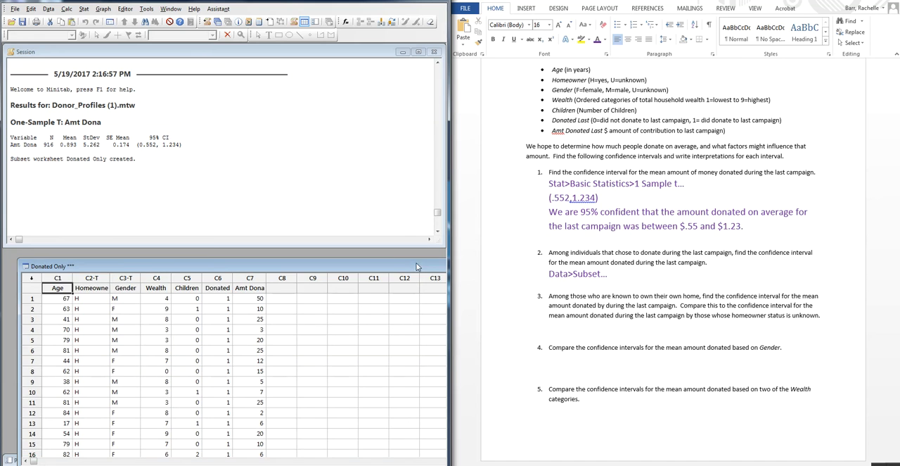
pyautogui.click(403, 257)
pyautogui.moveTo(389, 262); pyautogui.dragTo(384, 259)
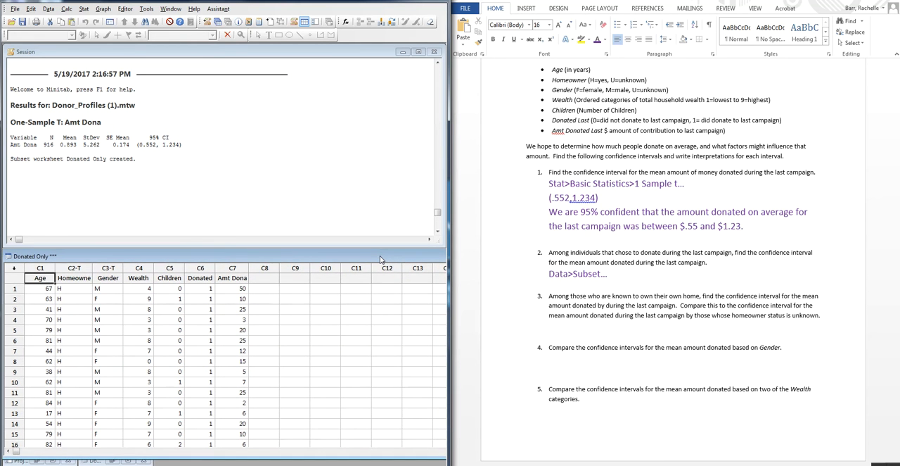
pyautogui.doubleClick(380, 258)
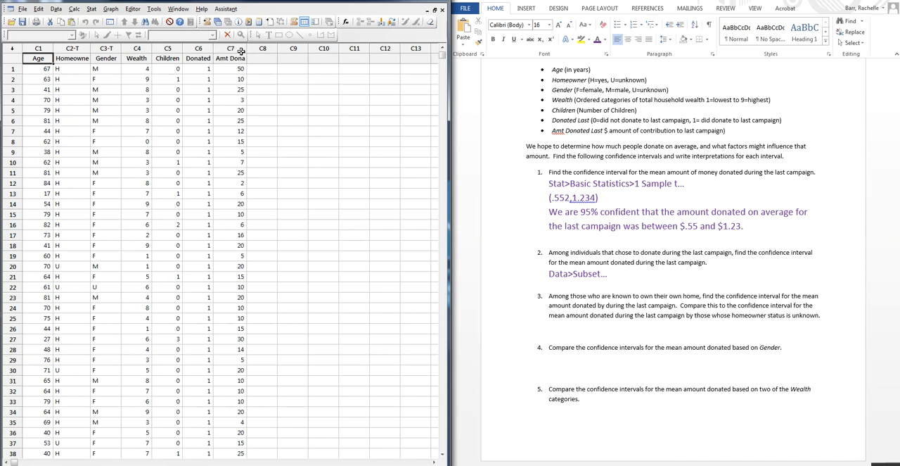
pyautogui.click(186, 10)
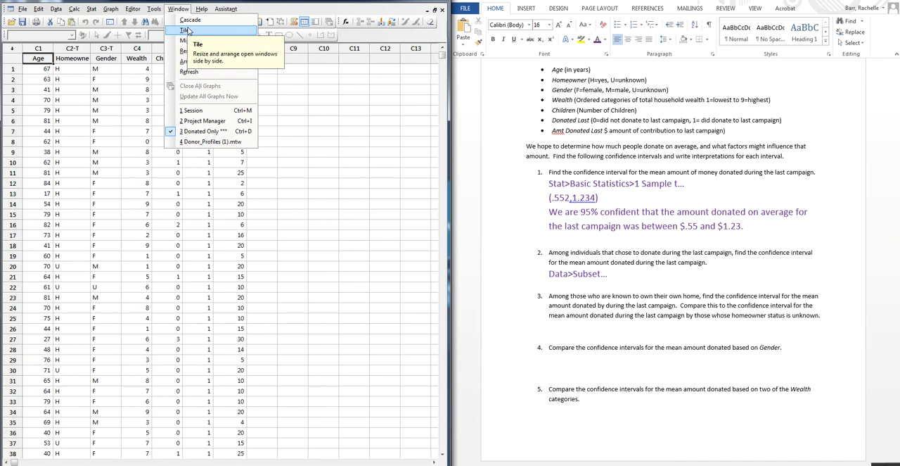
pyautogui.click(185, 30)
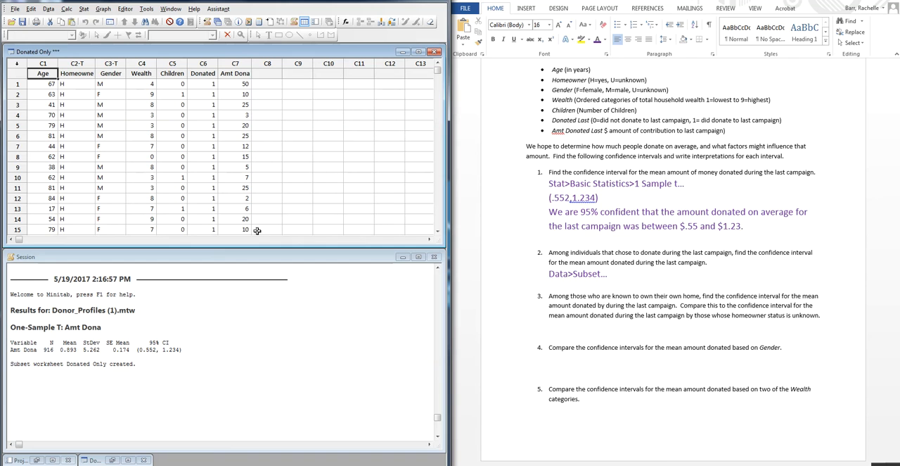
# - In Word, copy the question 1 note "Stat>Basic Statistics>1 Sample t..." to the line below "Data>Subset..." in question 2
pyautogui.click(560, 286)
pyautogui.click(571, 286)
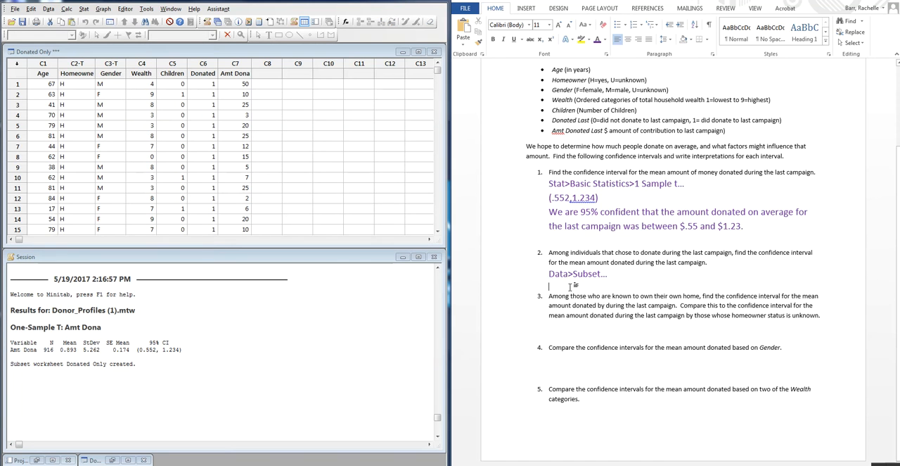
pyautogui.moveTo(689, 184); pyautogui.dragTo(556, 192)
pyautogui.hotkey('ctrl', 'c')
pyautogui.click(566, 287)
pyautogui.hotkey('ctrl', 'v')
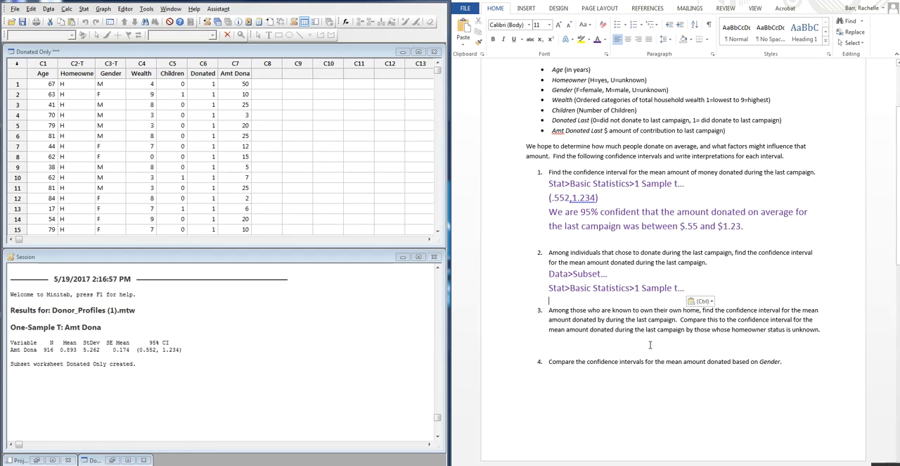
# - In Minitab, run a 1-Sample t on Amt Dona in the Donated Only worksheet with a 95% confidence level
pyautogui.click(85, 12)
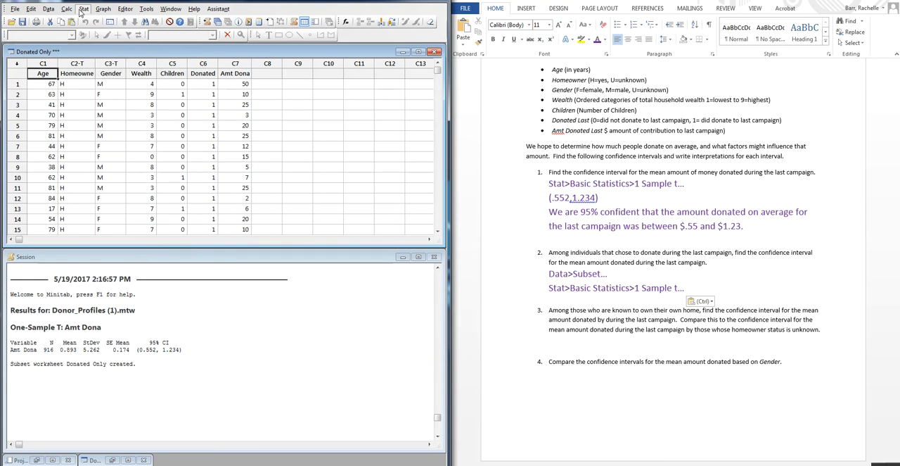
pyautogui.moveTo(90, 20)
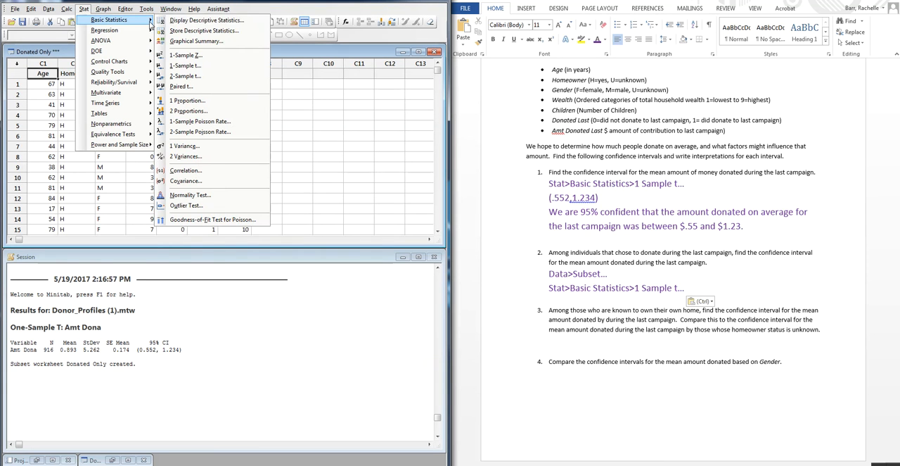
pyautogui.click(204, 66)
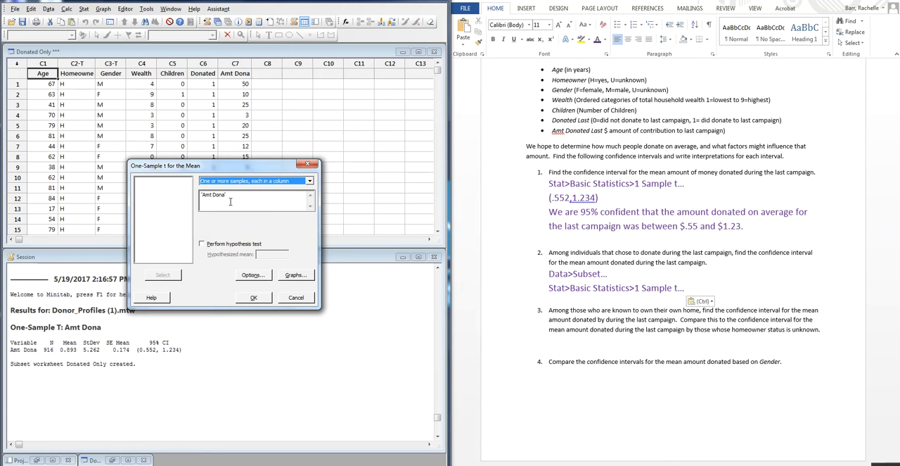
pyautogui.moveTo(264, 172); pyautogui.dragTo(157, 151)
pyautogui.click(147, 254)
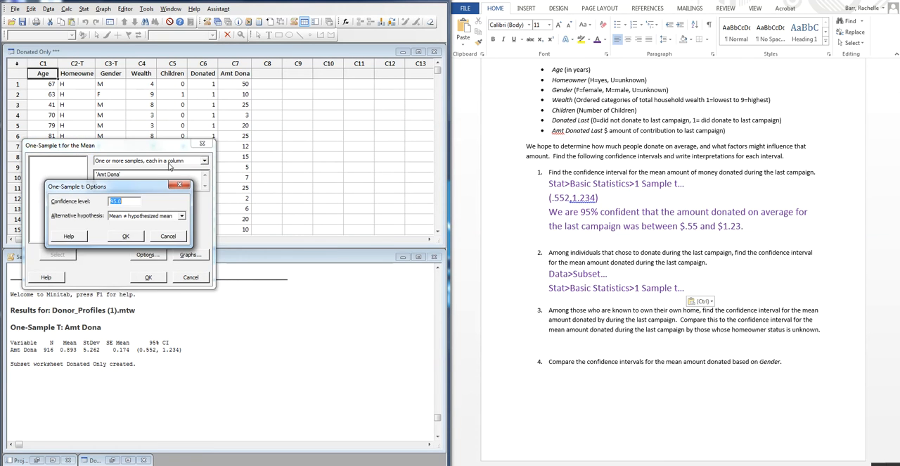
pyautogui.moveTo(128, 189); pyautogui.dragTo(300, 150)
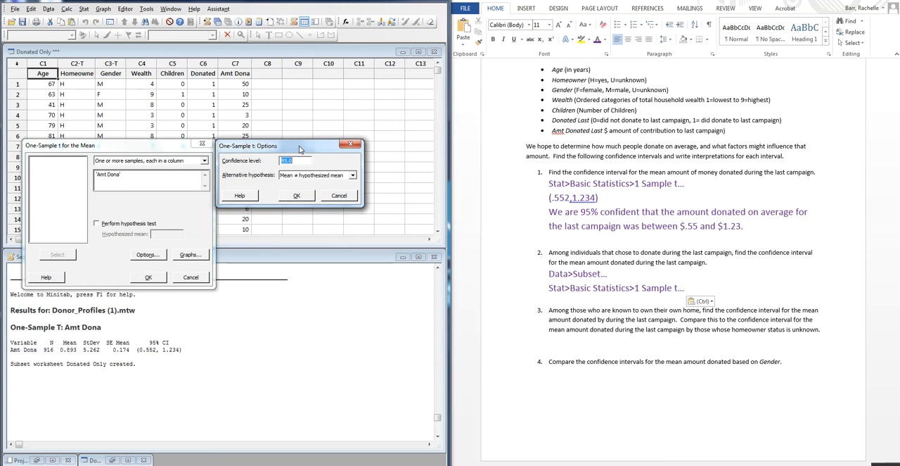
pyautogui.click(305, 197)
pyautogui.click(155, 278)
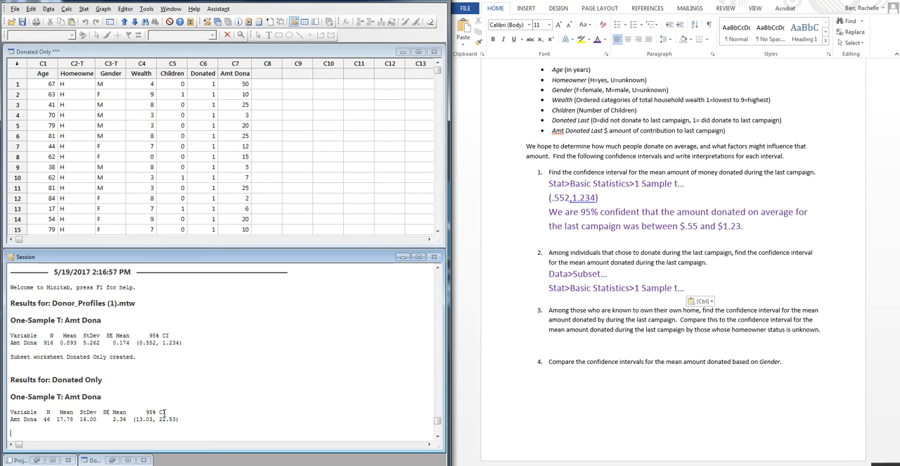
# - In Word, begin the question 2 interpretation on a new line below the copied note: "We are 95% confident that"
pyautogui.click(699, 291)
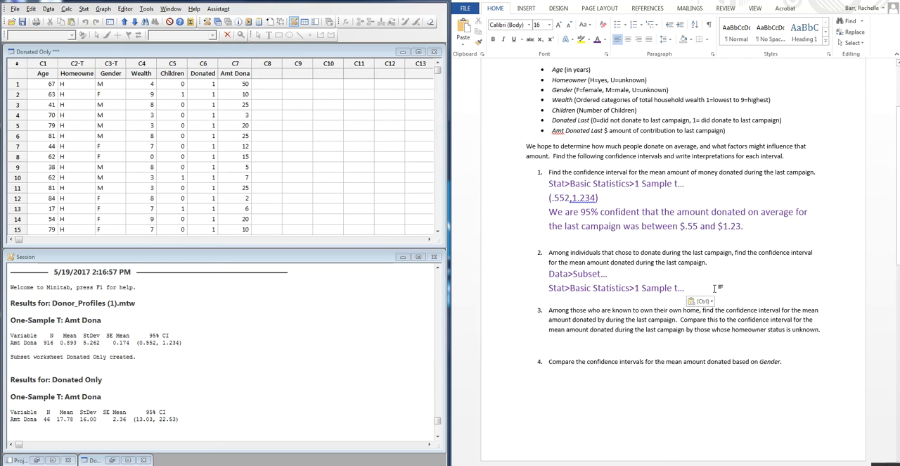
pyautogui.press('Return')
pyautogui.write('We')
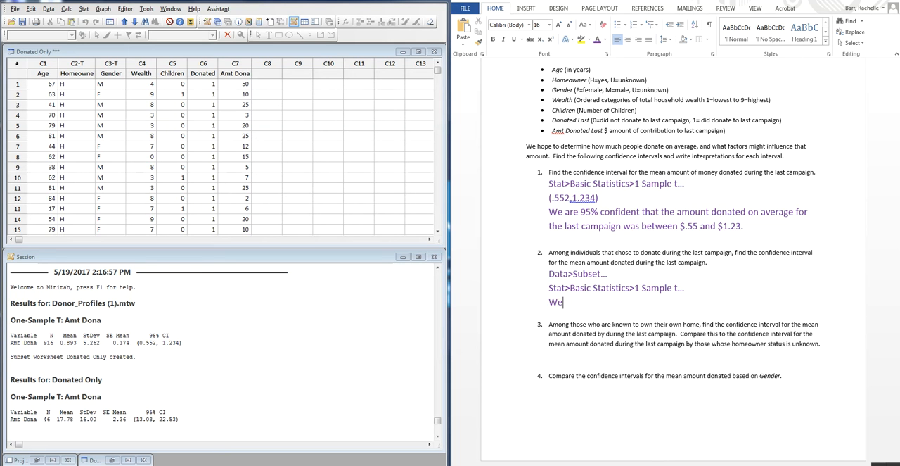
pyautogui.write(' are 95%con')
pyautogui.press('BackSpace')
pyautogui.press('BackSpace')
pyautogui.write('95% CO')
pyautogui.press('BackSpace')
pyautogui.press('BackSpace')
pyautogui.press('BackSpace')
pyautogui.write('confident that he m')
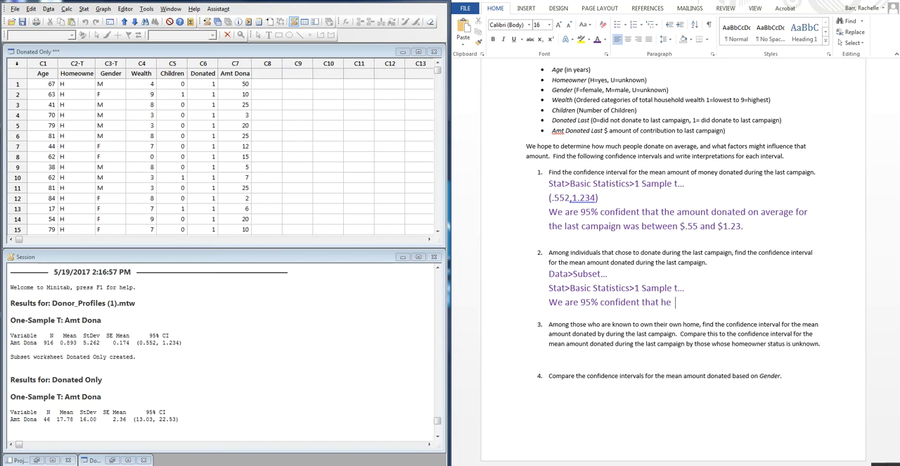
# - Correct the stray "he" and continue the question 2 sentence with "the mean amount"
pyautogui.press('BackSpace')
pyautogui.press('BackSpace')
pyautogui.press('BackSpace')
pyautogui.write('the mean amount ')
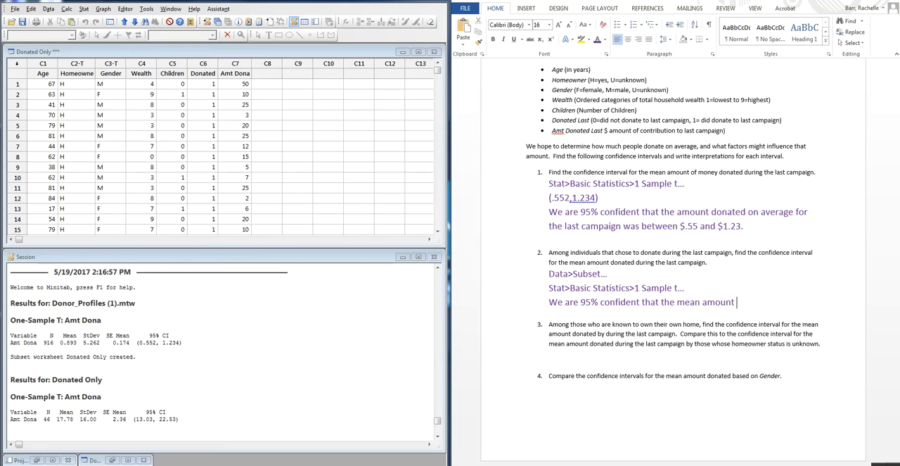
pyautogui.write('do')
pyautogui.write('nage in')
# - Continue the question 2 sentence with "donated in the last campaign"
pyautogui.press('BackSpace')
pyautogui.press('BackSpace')
pyautogui.write('te ')
pyautogui.write('in')
pyautogui.press('BackSpace')
pyautogui.press('BackSpace')
pyautogui.press('BackSpace')
pyautogui.write('in the last')
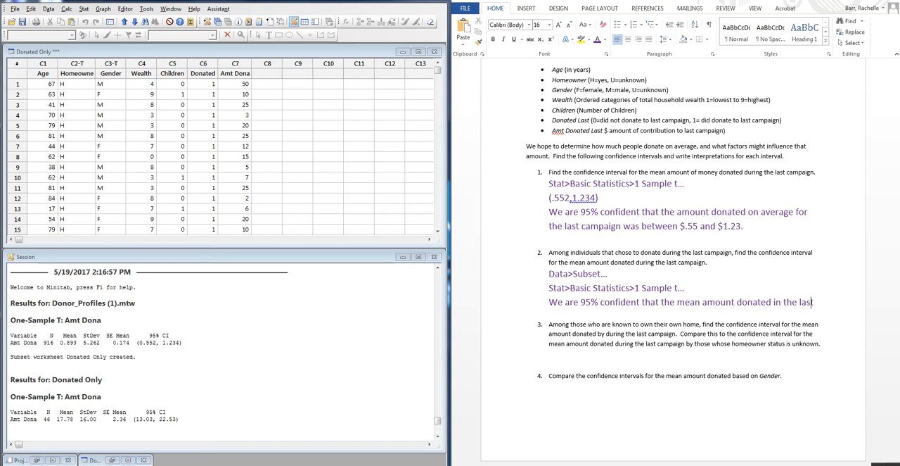
pyautogui.write(' camp')
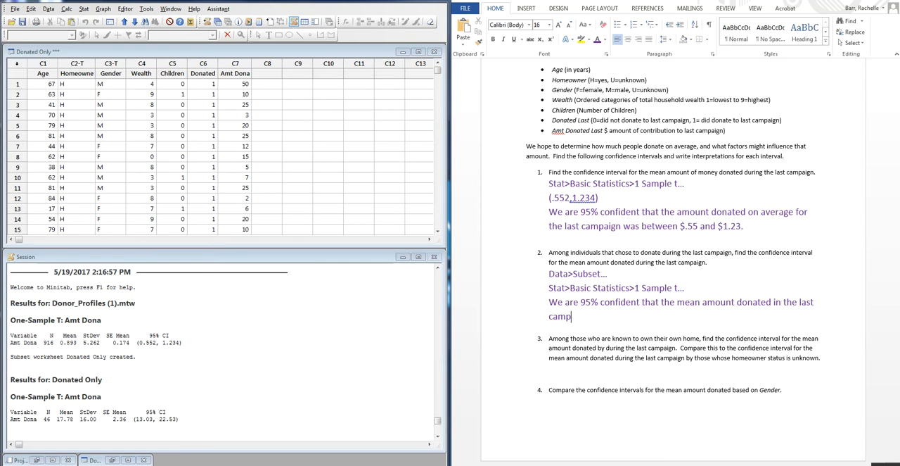
pyautogui.write('aign whne')
# - Continue the question 2 sentence with "when only considering the doners"
pyautogui.press('BackSpace')
pyautogui.press('BackSpace')
pyautogui.press('BackSpace')
pyautogui.write('en only consi')
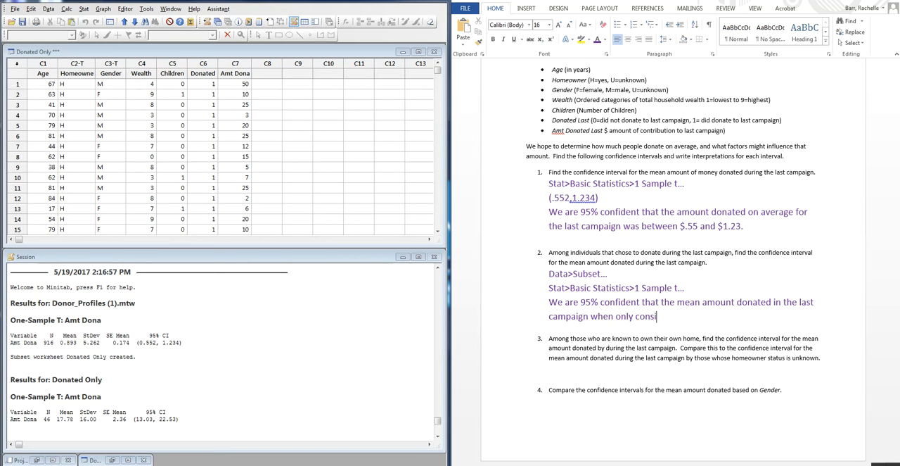
pyautogui.write('dering the doners is be')
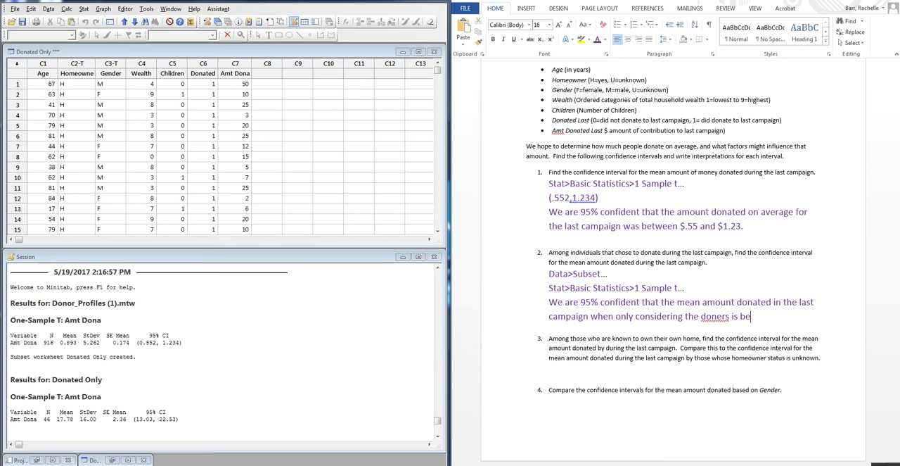
pyautogui.write('tween $15')
# - Complete the question 2 sentence with "is between $13.03 and $22.53."
pyautogui.press('BackSpace')
pyautogui.press('BackSpace')
pyautogui.write('3.03 and ')
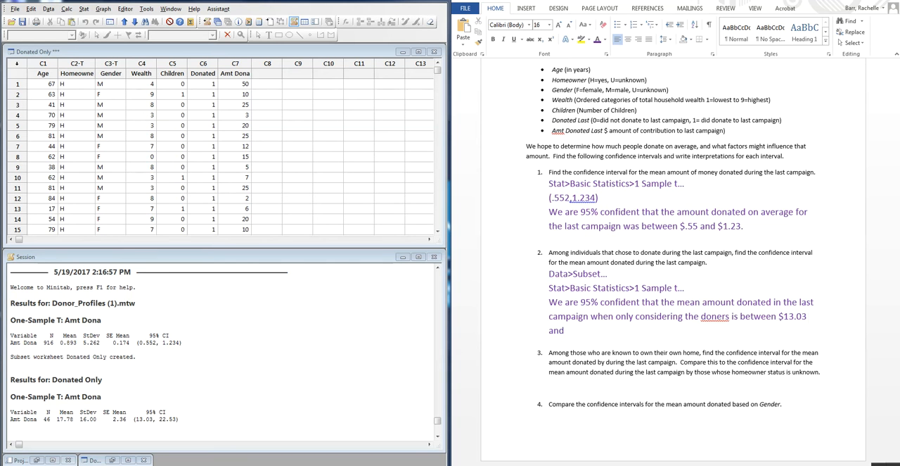
pyautogui.write('22.')
pyautogui.press('Left')
pyautogui.press('Left')
pyautogui.press('Left')
pyautogui.write('$')
pyautogui.press('Right')
pyautogui.press('Right')
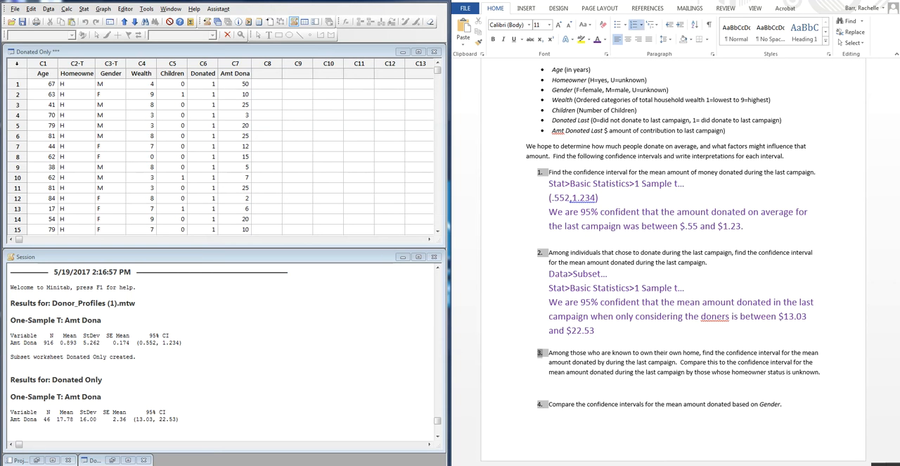
pyautogui.press('Left')
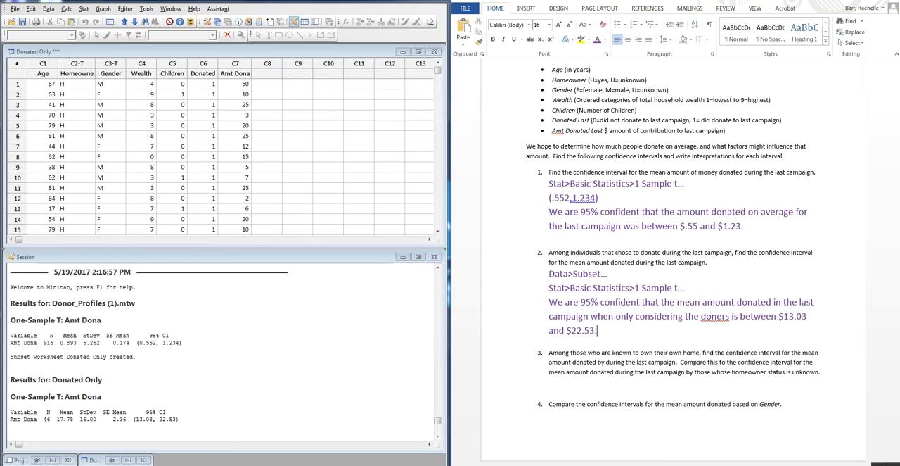
# - Correct the misspelled "doners" to "donors" in the question 2 answer and return to the end of the sentence
pyautogui.rightClick(724, 321)
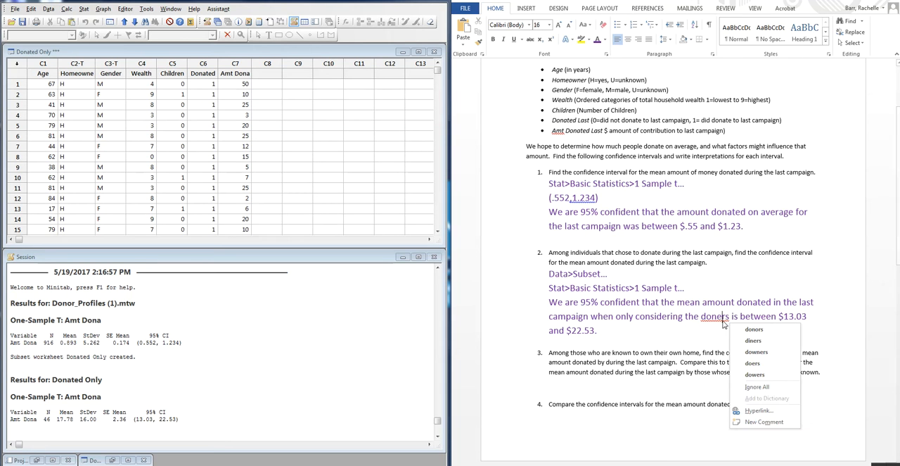
pyautogui.click(749, 332)
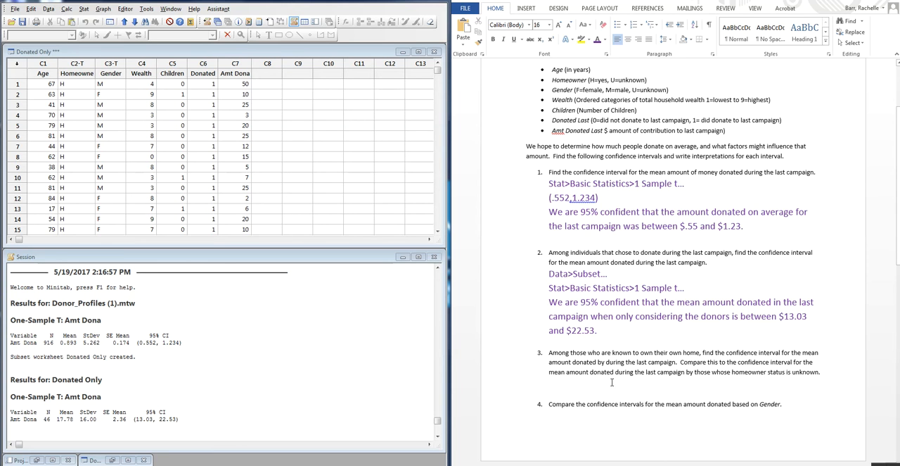
pyautogui.click(619, 328)
# - Switch to Minitab, minimize the Donated Only worksheet, and restore the Donor_Profiles (1).mtw worksheet tiled with the Session window
pyautogui.scroll(-5, 665, 390)
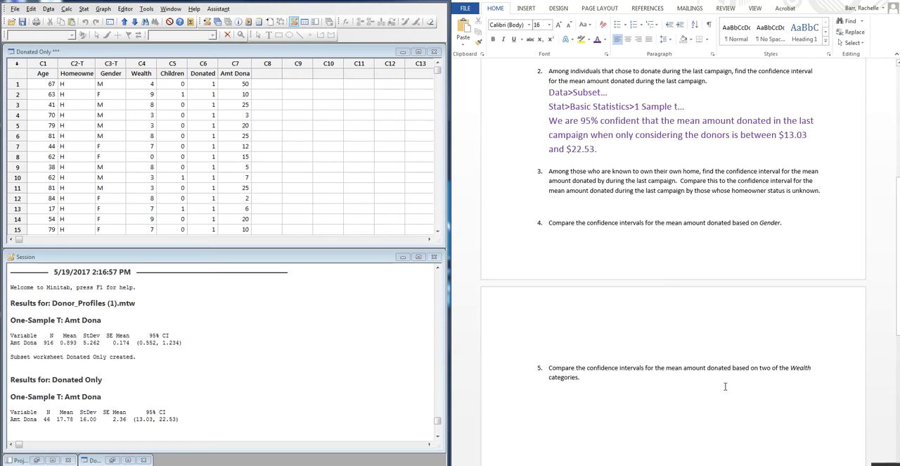
pyautogui.click(404, 53)
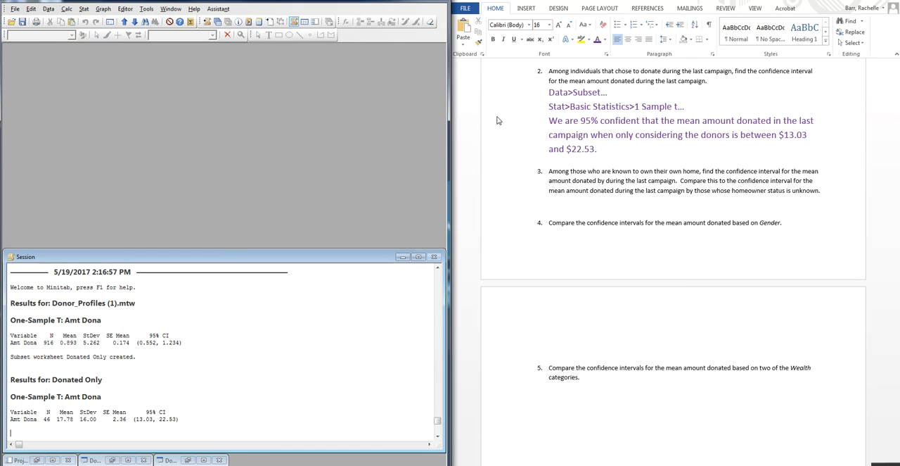
pyautogui.click(129, 460)
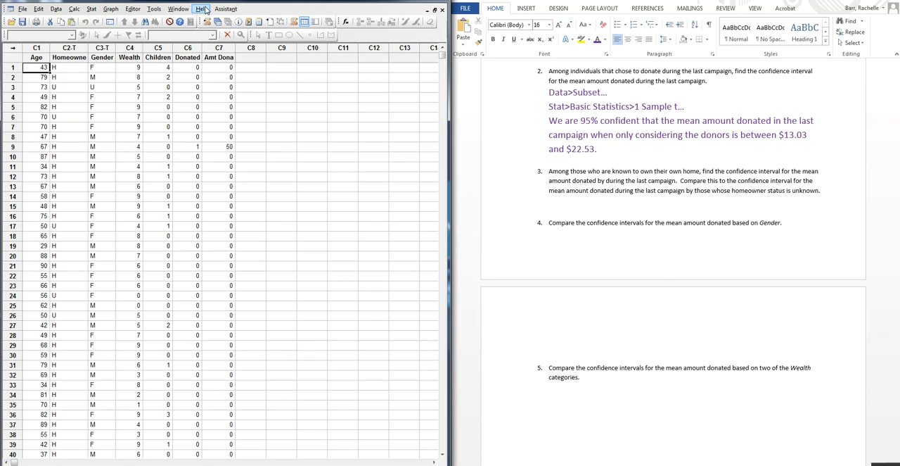
pyautogui.click(181, 10)
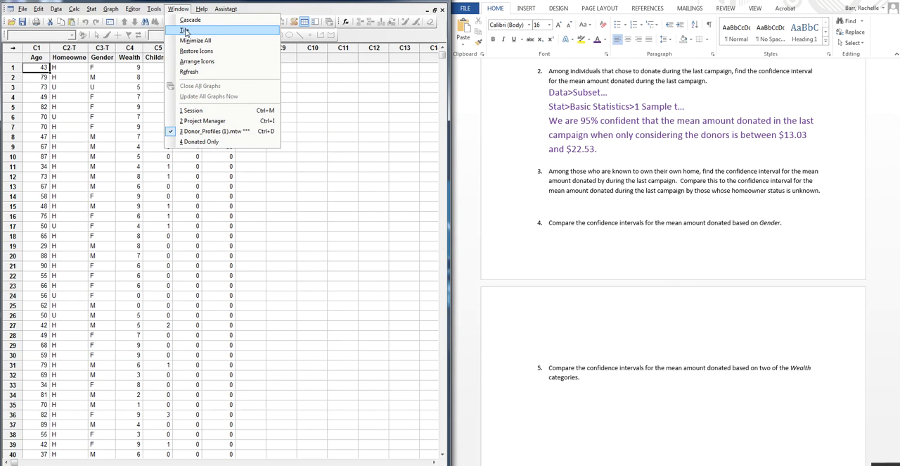
pyautogui.click(185, 31)
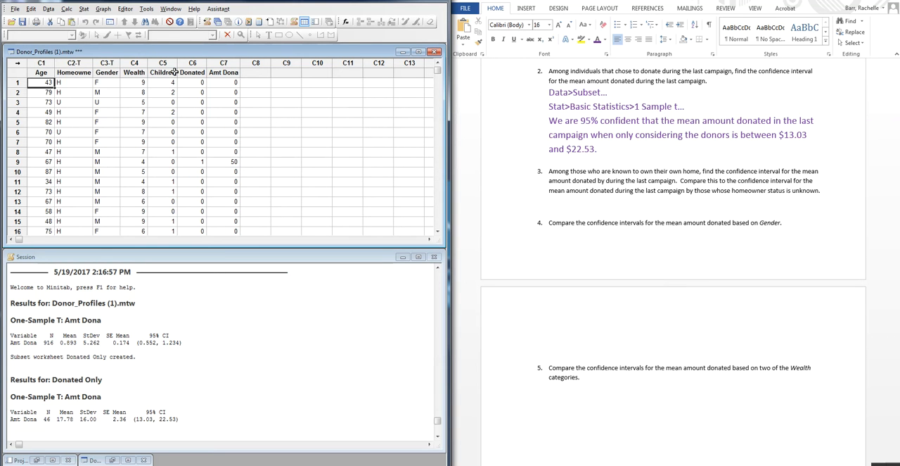
# - Switch to Word and prepare an indented answer line under question 3 in purple 16-point text
pyautogui.click(48, 8)
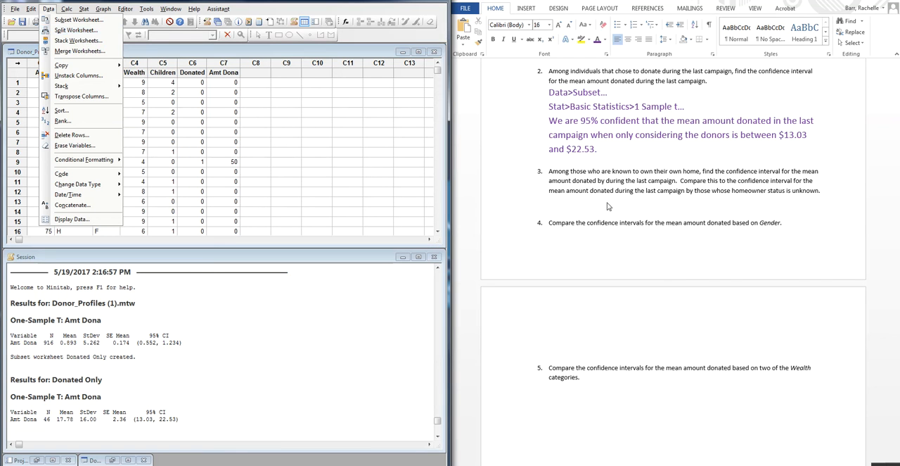
pyautogui.click(583, 200)
pyautogui.click(559, 204)
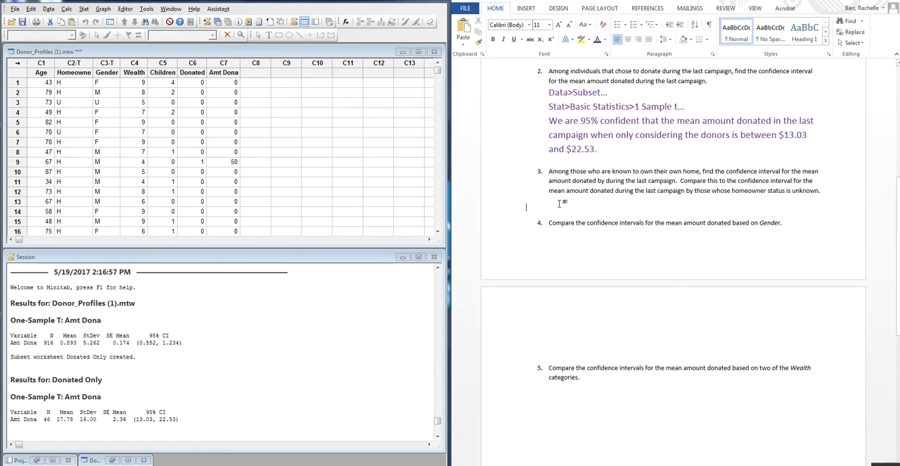
pyautogui.press('Tab')
pyautogui.press('Tab')
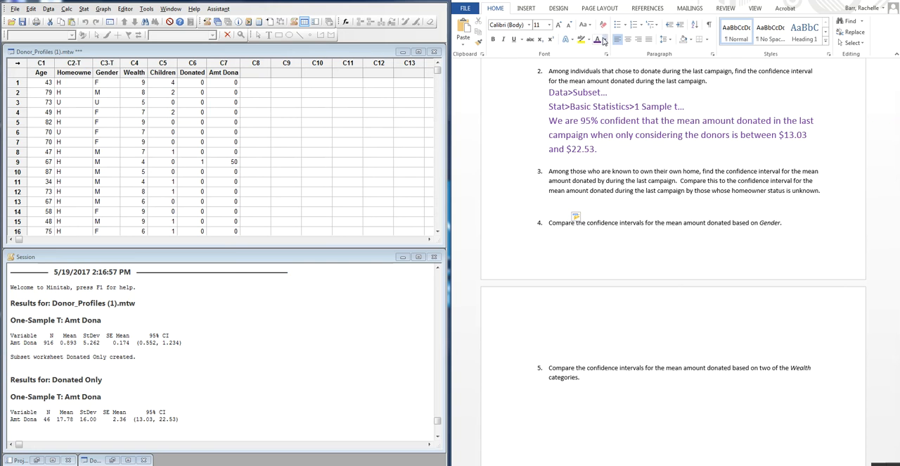
pyautogui.click(549, 25)
pyautogui.click(538, 90)
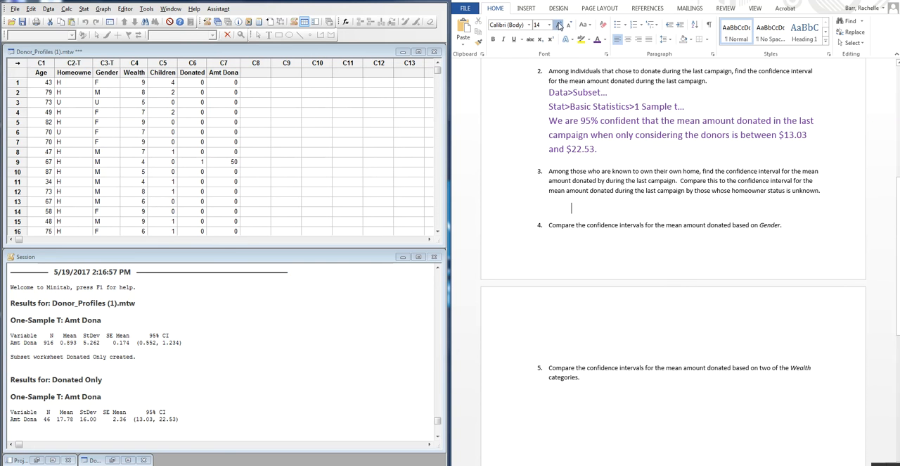
# - Write "Data>Split Worksheet..." as the method for question 3 and add blank lines below it
pyautogui.write('Data')
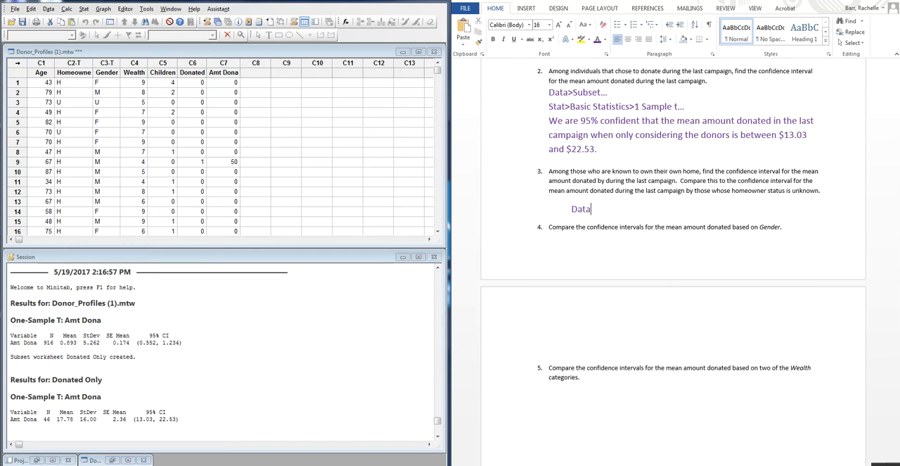
pyautogui.write('>Split Worksh')
pyautogui.press('BackSpace')
pyautogui.write('sheet')
pyautogui.press('Return')
pyautogui.press('Return')
pyautogui.press('Return')
pyautogui.press('Return')
pyautogui.press('Return')
pyautogui.press('Return')
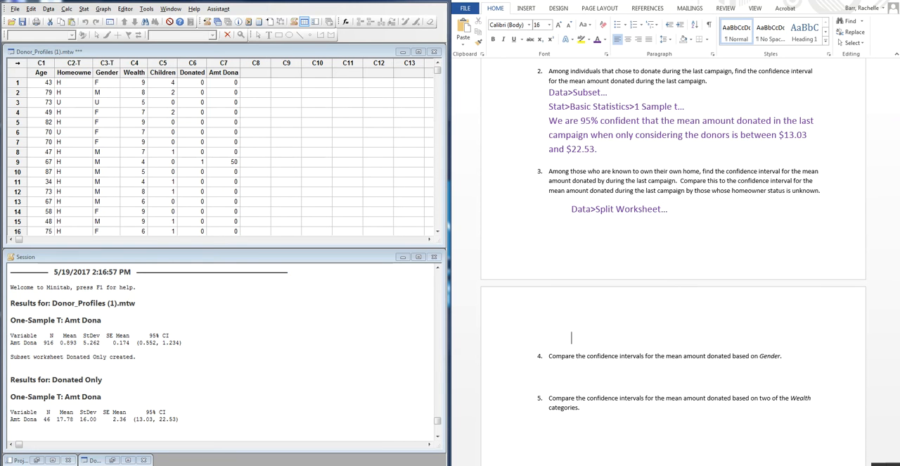
# - Switch to Minitab and split the Donor_Profiles (1).mtw worksheet by the Homeowne variable, dismissing the e-mail notification
pyautogui.click(49, 8)
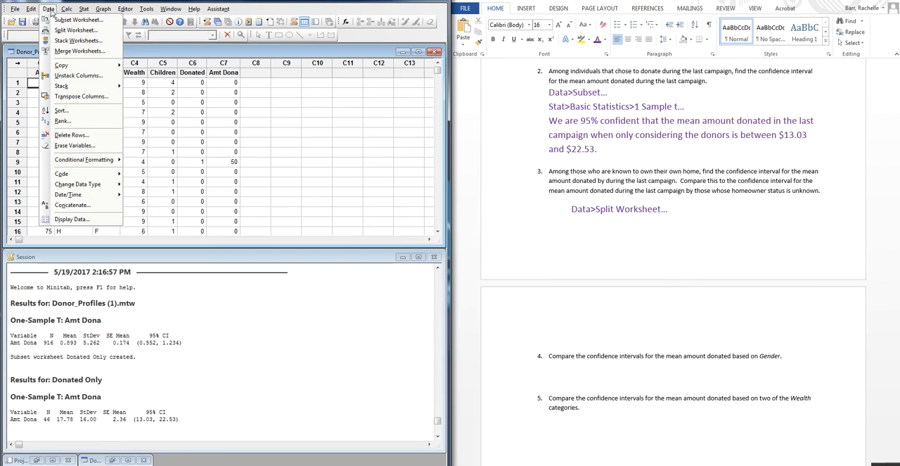
pyautogui.click(74, 30)
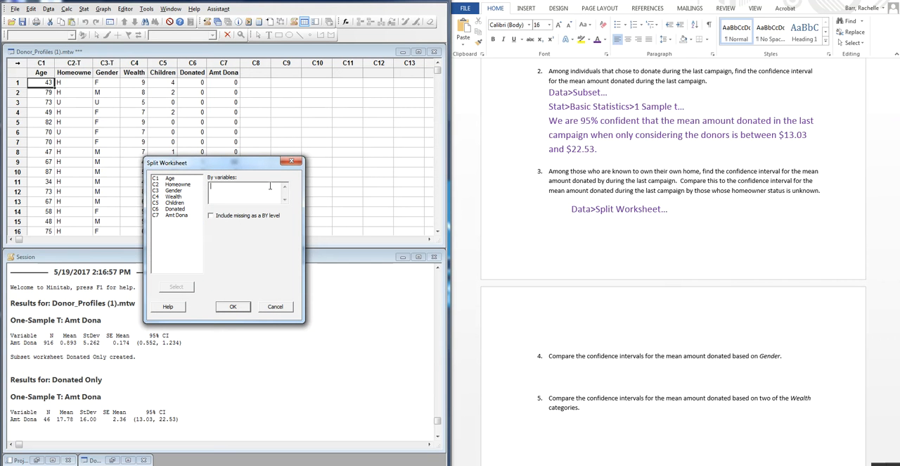
pyautogui.doubleClick(189, 185)
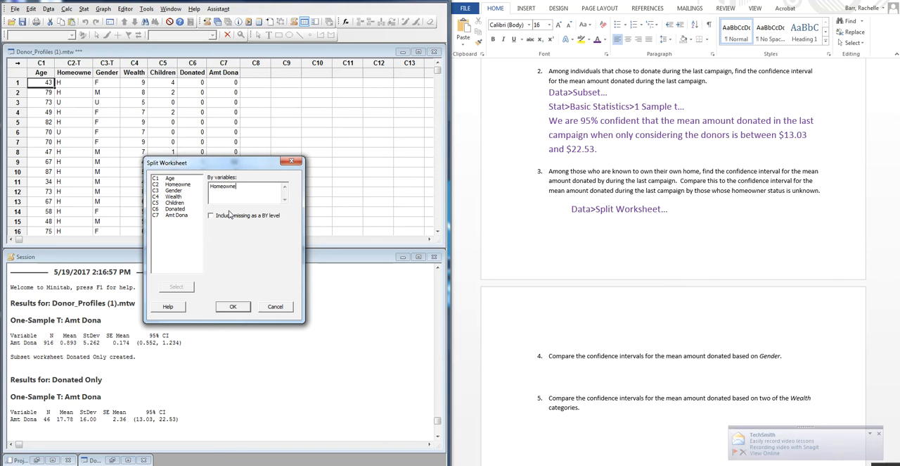
pyautogui.click(878, 433)
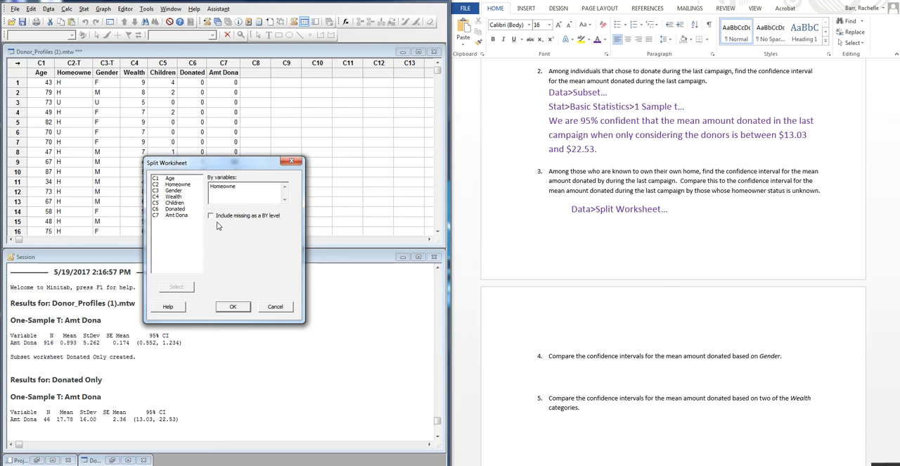
pyautogui.click(234, 306)
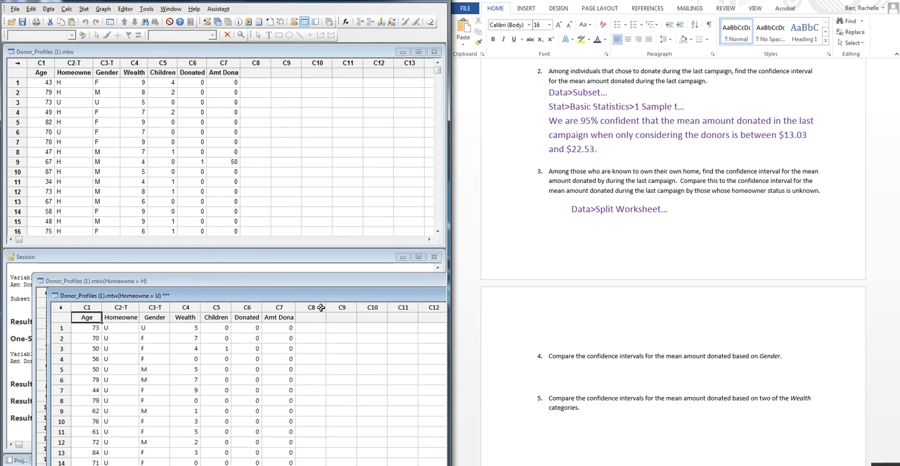
# - Rearrange the Homeowne = H and Homeowne = U worksheets over the original data and make the Homeowne = H worksheet active
pyautogui.moveTo(197, 285); pyautogui.dragTo(197, 74)
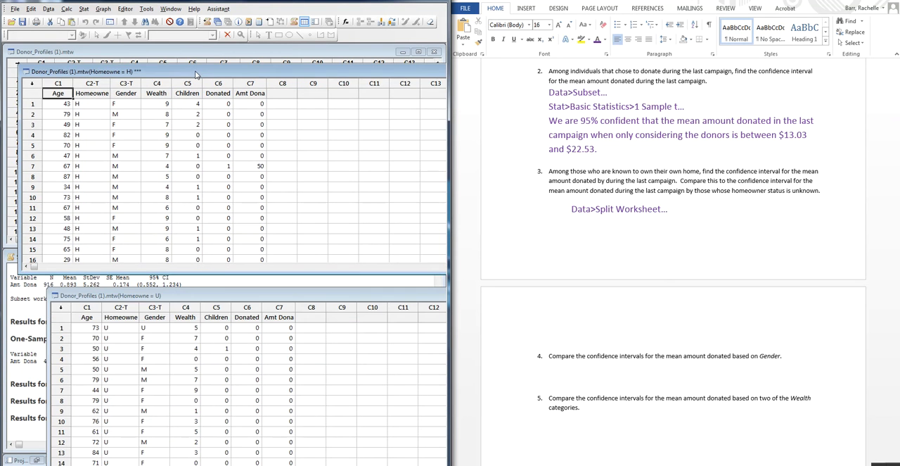
pyautogui.moveTo(206, 294); pyautogui.dragTo(172, 192)
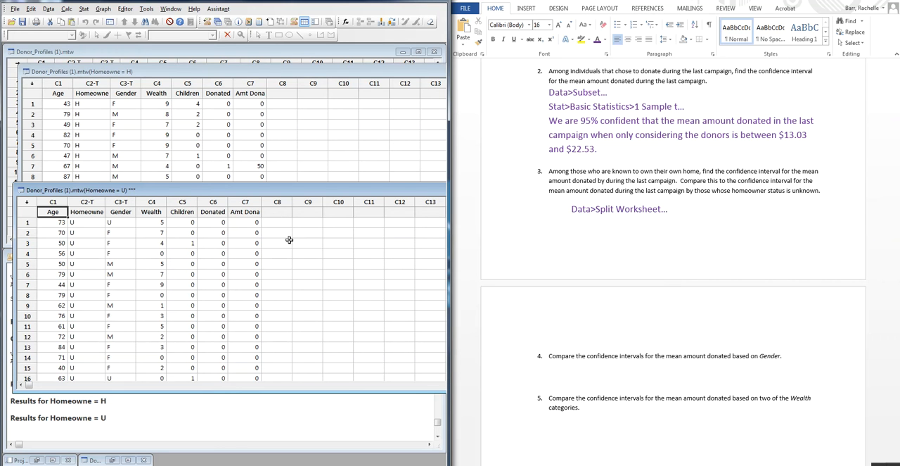
pyautogui.click(304, 138)
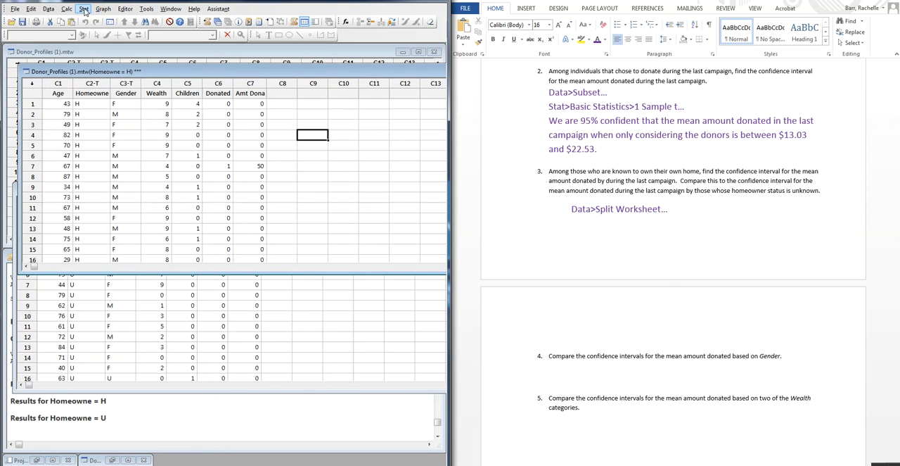
# - Run a 1-Sample t on Amt Dona for the Homeowne = H worksheet
pyautogui.click(83, 9)
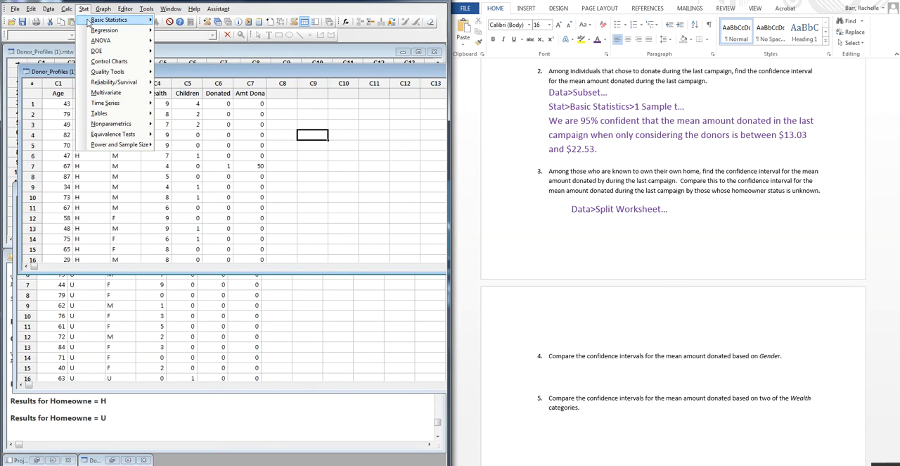
pyautogui.moveTo(88, 22)
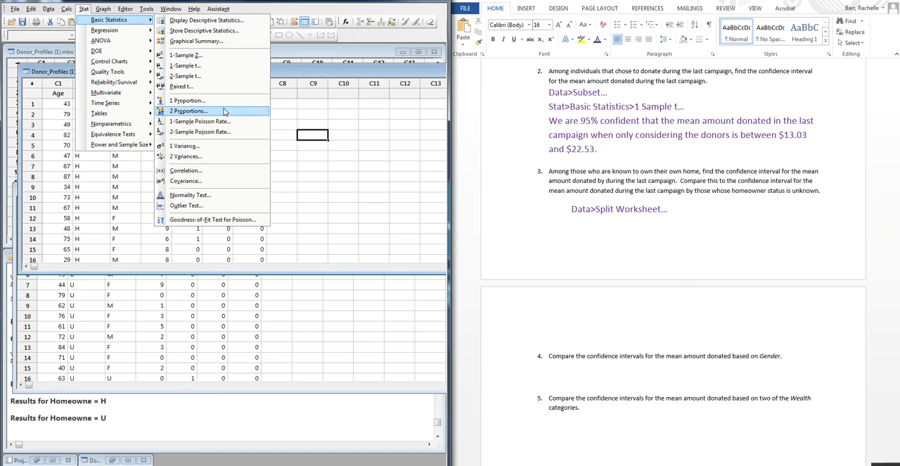
pyautogui.click(214, 66)
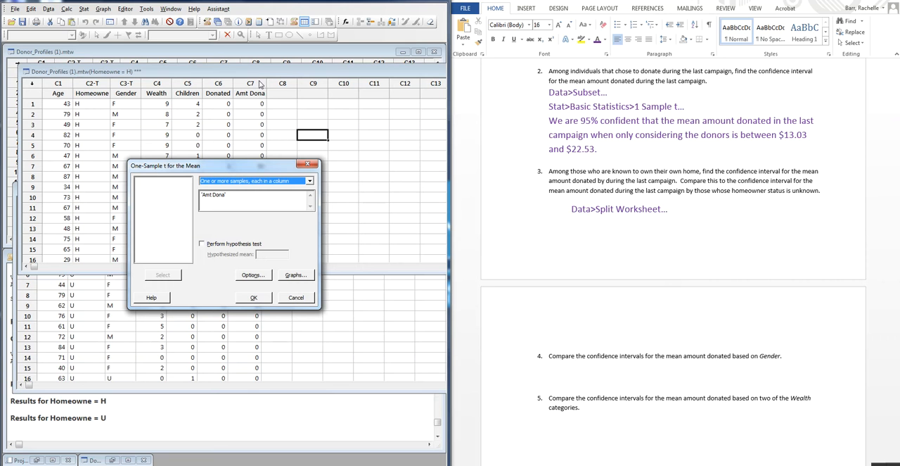
pyautogui.click(254, 299)
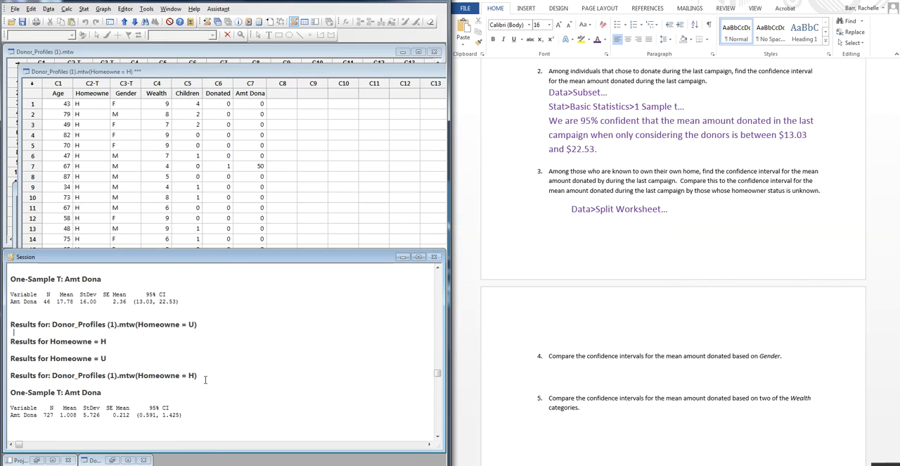
# - Switch to Word and add the label "For homeowners:" followed by empty parentheses to the question 3 answer
pyautogui.click(591, 240)
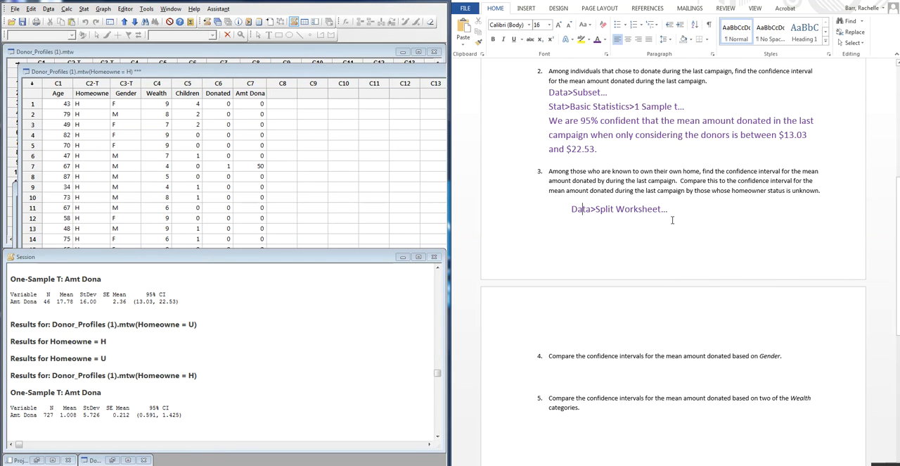
pyautogui.press('Return')
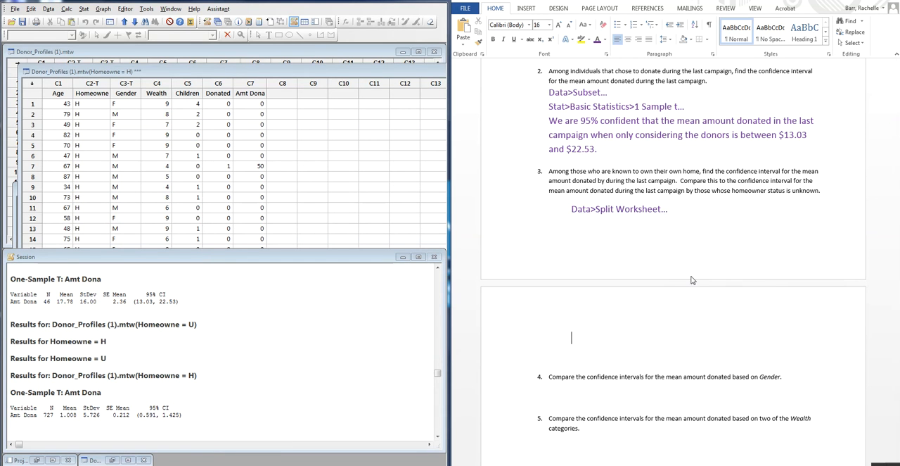
pyautogui.write('For homeowners:()')
pyautogui.press('Left')
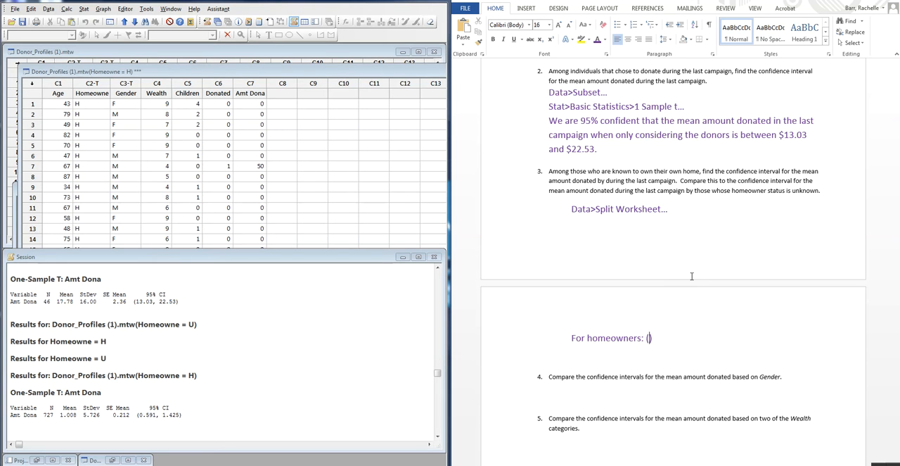
# - Fill the homeowners' parentheses with the confidence interval 0.591,1.425
pyautogui.write('0.591, 1.425')
# - Duplicate the "For homeowners" interval line directly below itself in the question 3 answer
pyautogui.hotkey('shift', 'Up')
pyautogui.hotkey('ctrl', 'c')
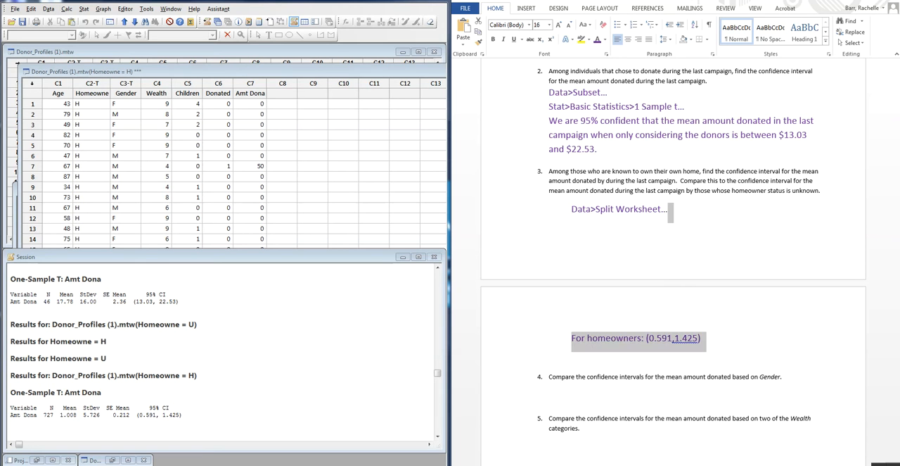
pyautogui.hotkey('shift', 'Down')
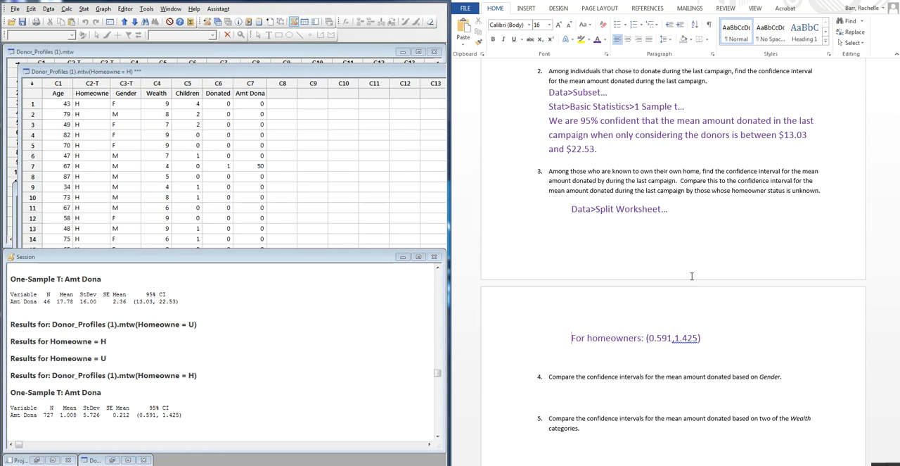
pyautogui.hotkey('ctrl', 'v')
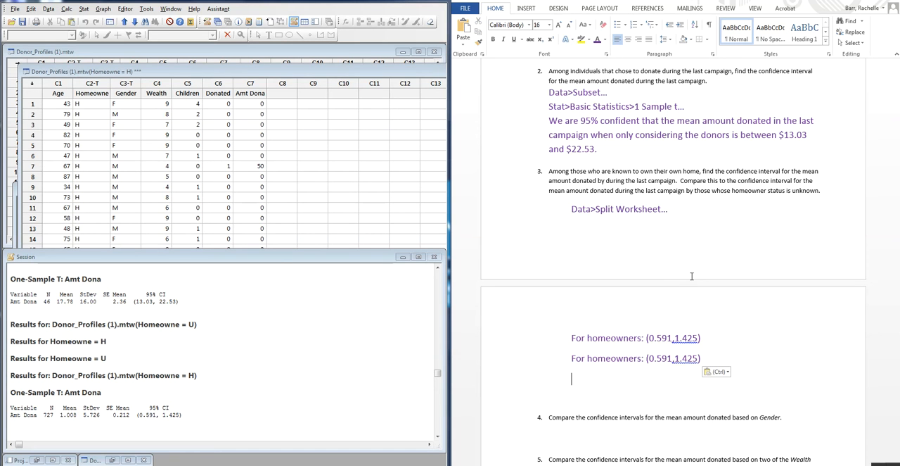
# - Replace "homeowners" with "Unknowns" in the duplicated interval line
pyautogui.hotkey('ctrl', 'Right')
pyautogui.press('Delete')
pyautogui.press('Delete')
pyautogui.press('Delete')
pyautogui.press('Delete')
pyautogui.press('Delete')
pyautogui.press('Delete')
pyautogui.press('Delete')
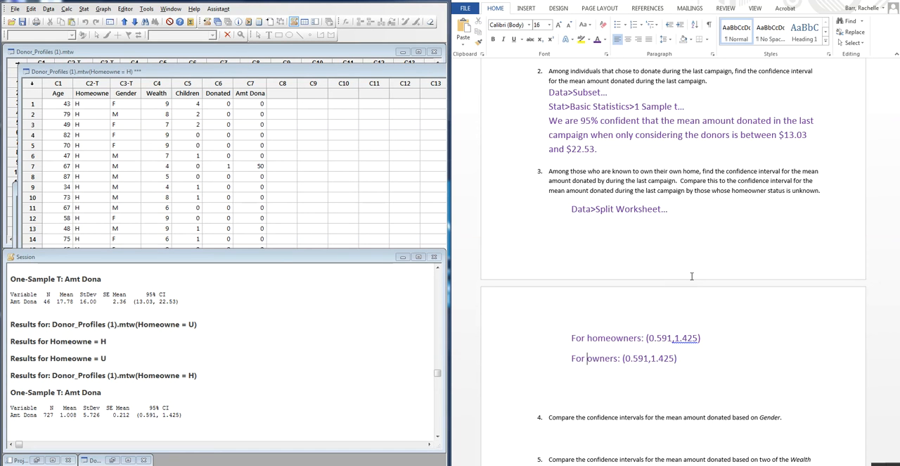
pyautogui.press('Delete')
pyautogui.press('Delete')
pyautogui.press('Delete')
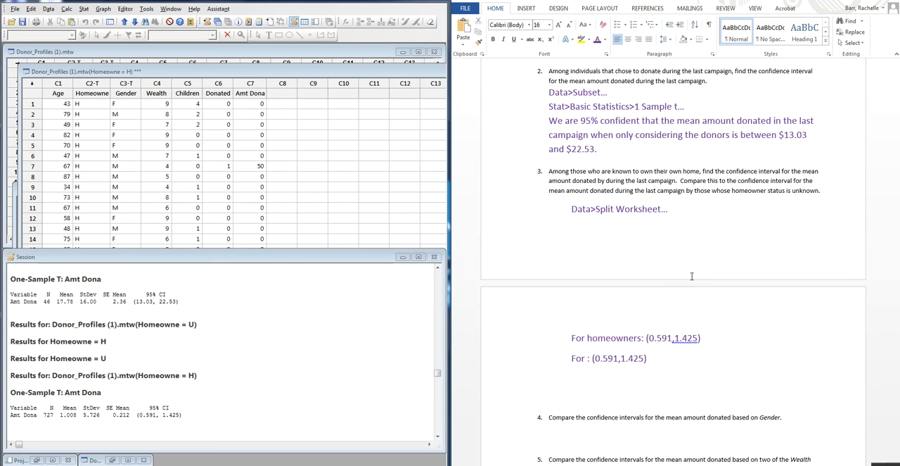
pyautogui.write('Unknowns')
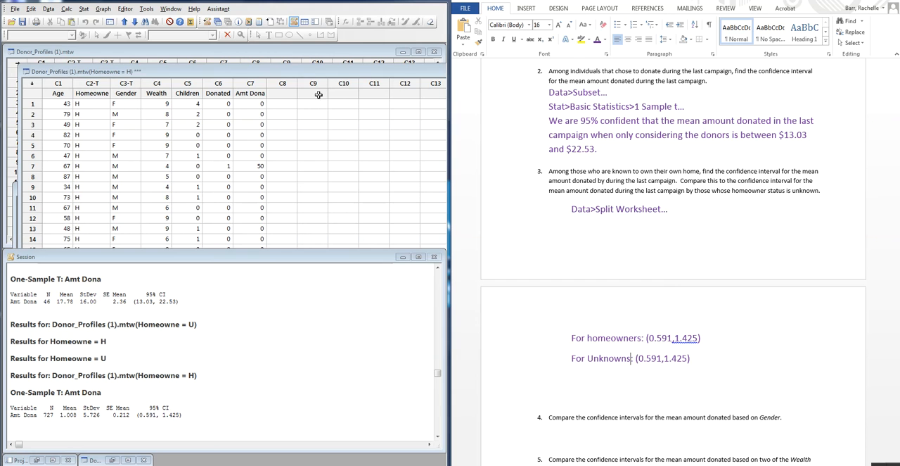
# - Switch to Minitab, minimize the Homeowne = H worksheet, and move the Homeowne = U worksheet above the Session output
pyautogui.click(318, 68)
pyautogui.moveTo(355, 70); pyautogui.dragTo(2, 121)
pyautogui.moveTo(325, 118); pyautogui.dragTo(30, 135)
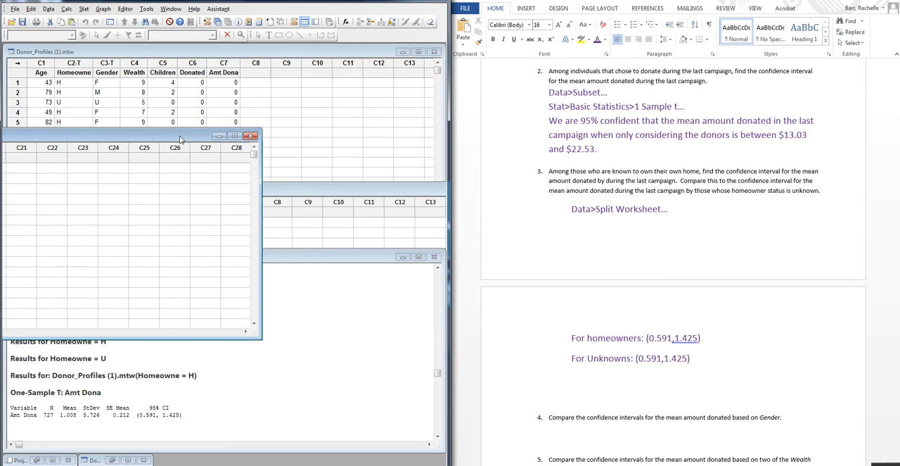
pyautogui.click(219, 136)
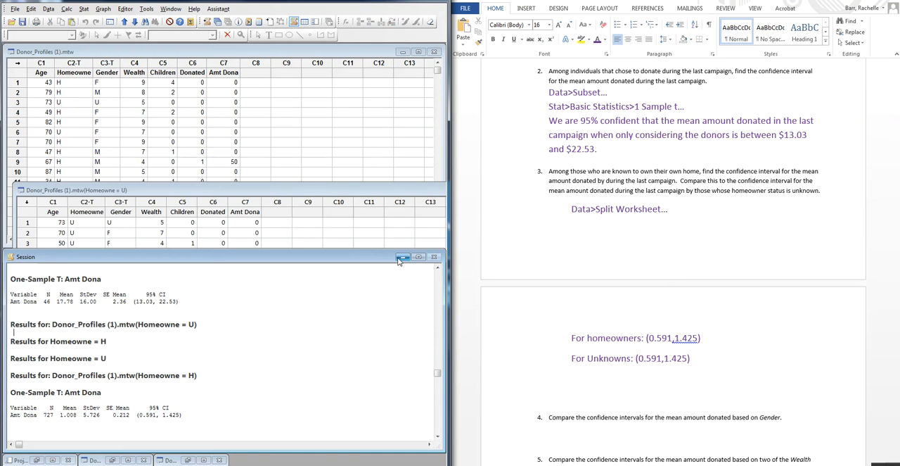
pyautogui.click(284, 192)
pyautogui.moveTo(318, 188); pyautogui.dragTo(305, 52)
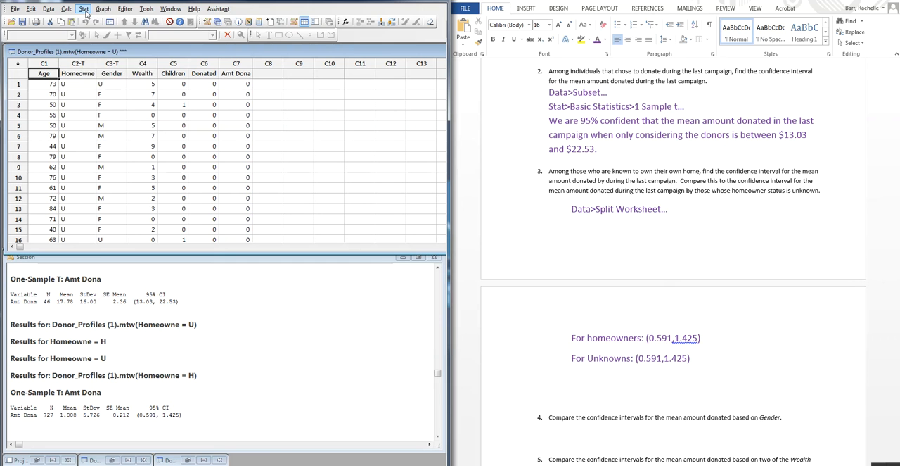
# - Run a 1-Sample t analysis on Amt Dona in the Homeowne = U worksheet
pyautogui.click(86, 12)
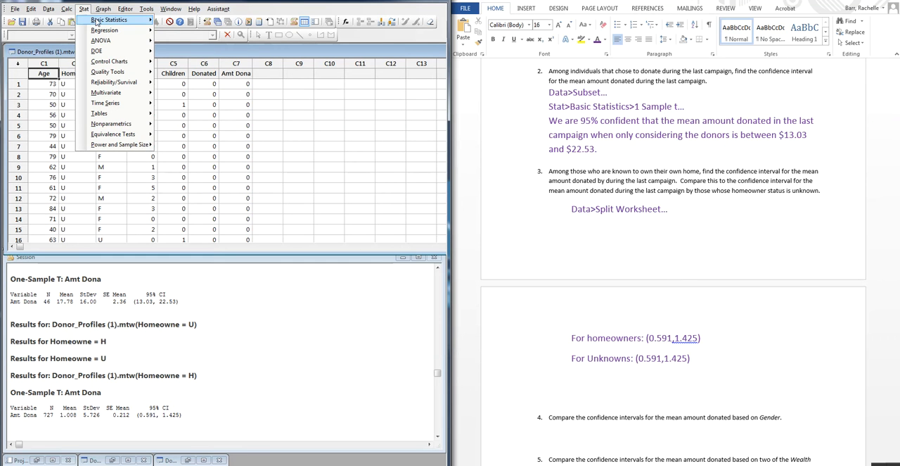
pyautogui.moveTo(97, 22)
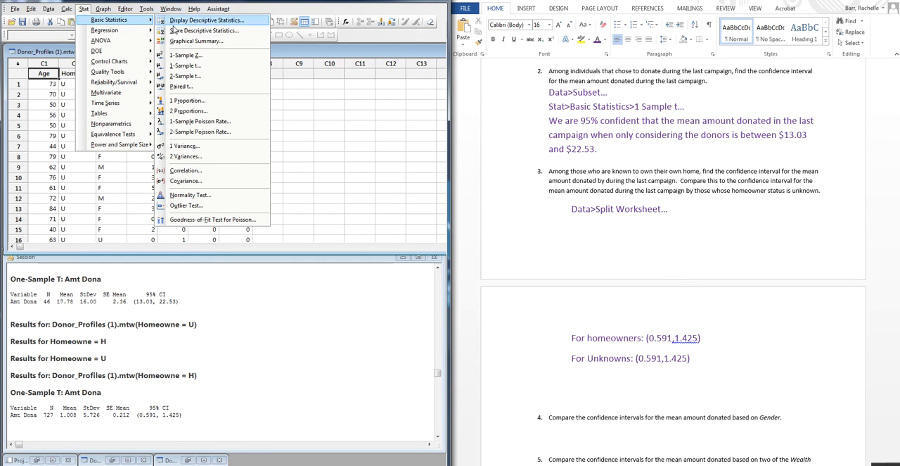
pyautogui.click(186, 65)
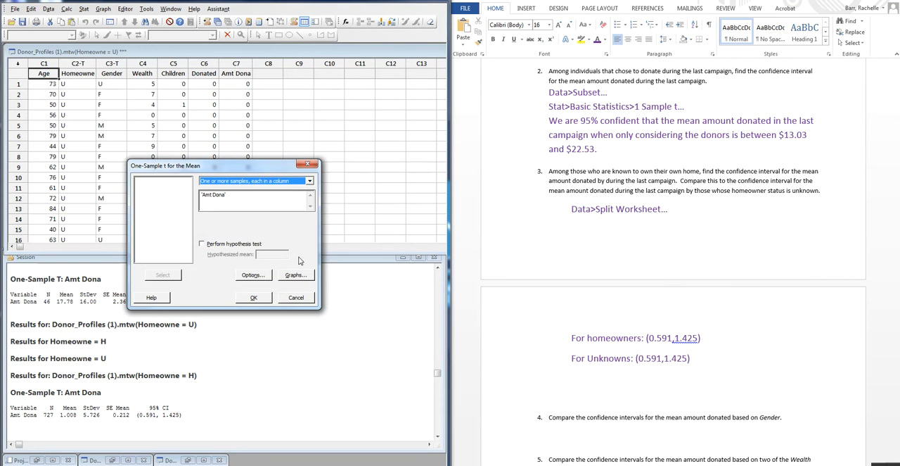
pyautogui.click(252, 298)
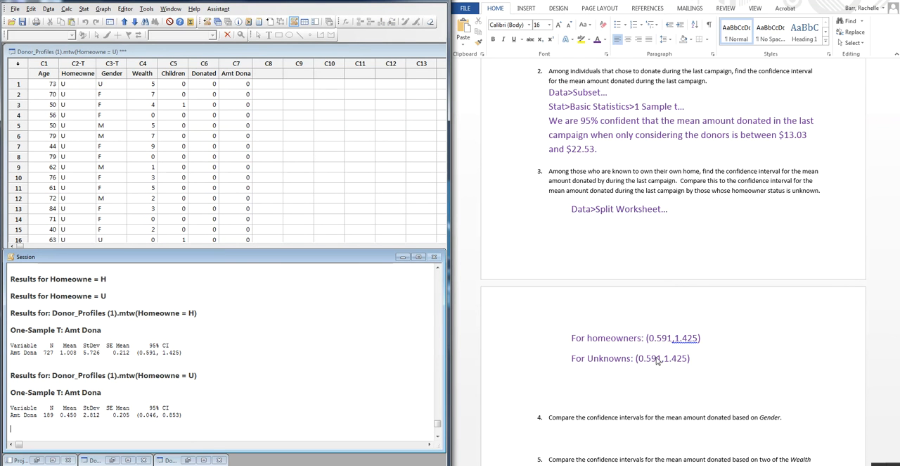
# - Change the Unknowns interval in Word to (0.046, 0.853) and add a space after the comma in the homeowners' interval
pyautogui.click(632, 358)
pyautogui.write(':')
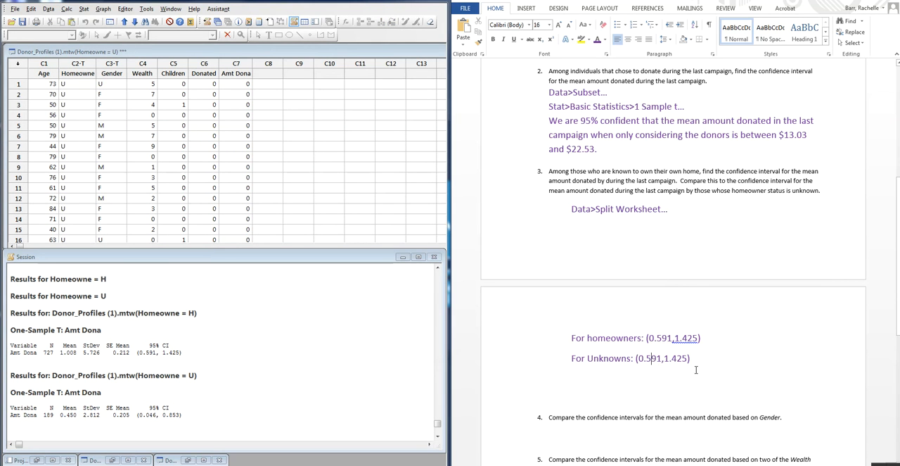
pyautogui.press('Delete')
pyautogui.press('Delete')
pyautogui.press('BackSpace')
pyautogui.write('0')
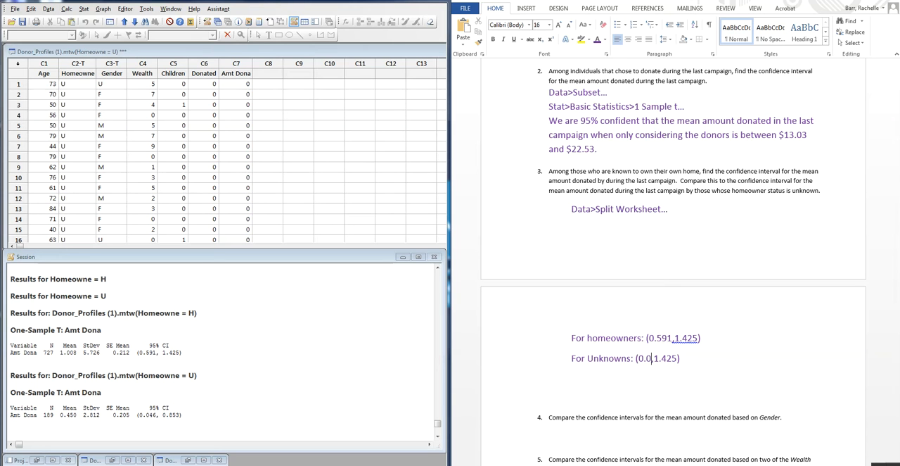
pyautogui.write('46,')
pyautogui.press('Delete')
pyautogui.press('Delete')
pyautogui.press('Delete')
pyautogui.press('Delete')
pyautogui.press('Delete')
pyautogui.write('0.853')
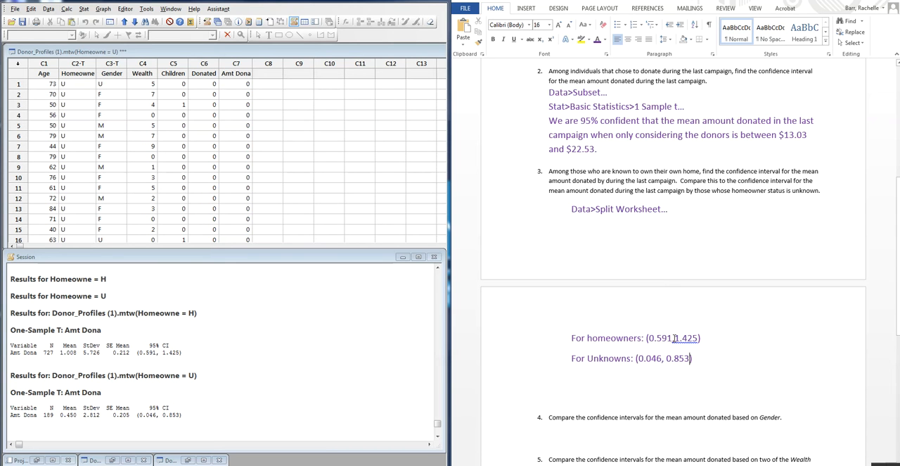
pyautogui.write(',')
# - Below the two intervals, begin the comparison with "Since they overlap it is possible that the"
pyautogui.write('Since ')
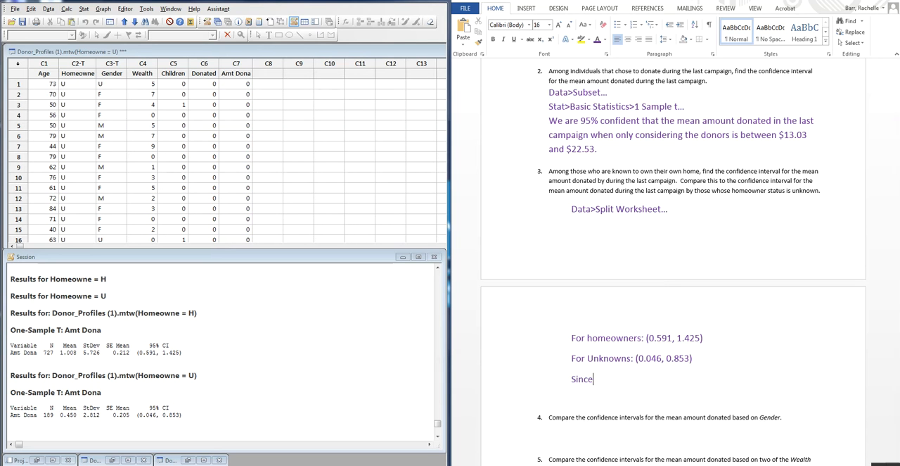
pyautogui.write('they over')
pyautogui.press('BackSpace')
pyautogui.press('BackSpace')
pyautogui.press('BackSpace')
pyautogui.write('a')
pyautogui.press('BackSpace')
pyautogui.write('lap it is po')
pyautogui.press('BackSpace')
pyautogui.write('possigle')
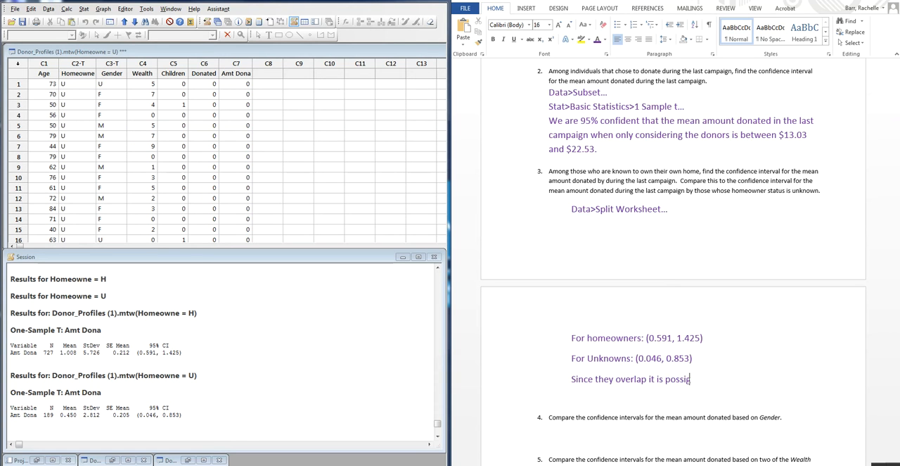
pyautogui.press('BackSpace')
pyautogui.press('BackSpace')
pyautogui.press('BackSpace')
pyautogui.write('le that the amount down')
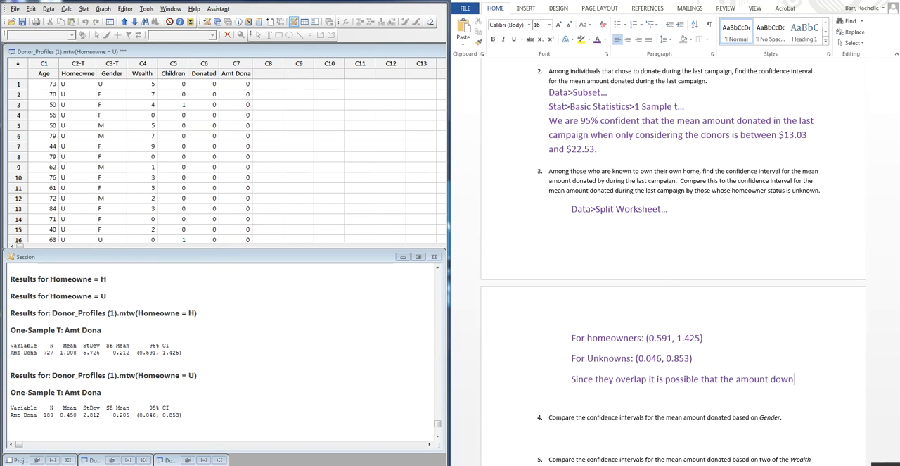
pyautogui.write('nated is not')
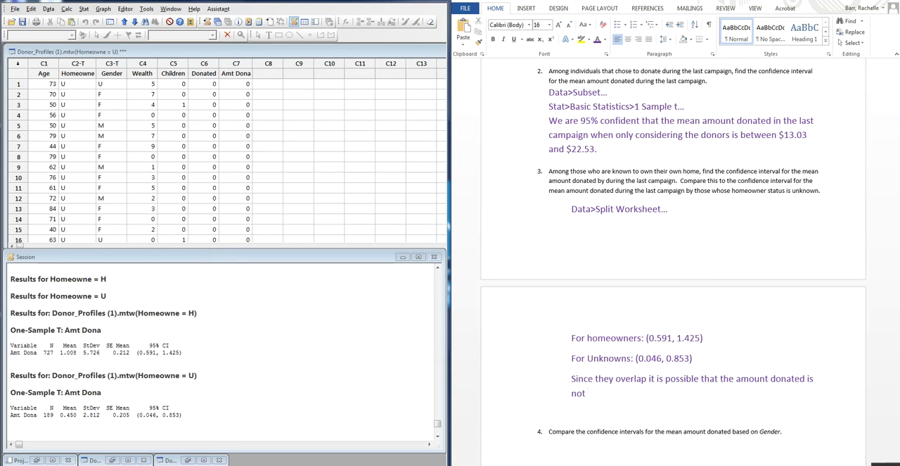
# - Continue the comparison sentence with "amount donated is the same for these two groups"
pyautogui.press('BackSpace')
pyautogui.press('BackSpace')
pyautogui.press('BackSpace')
pyautogui.write('the same for these two gr')
pyautogui.press('BackSpace')
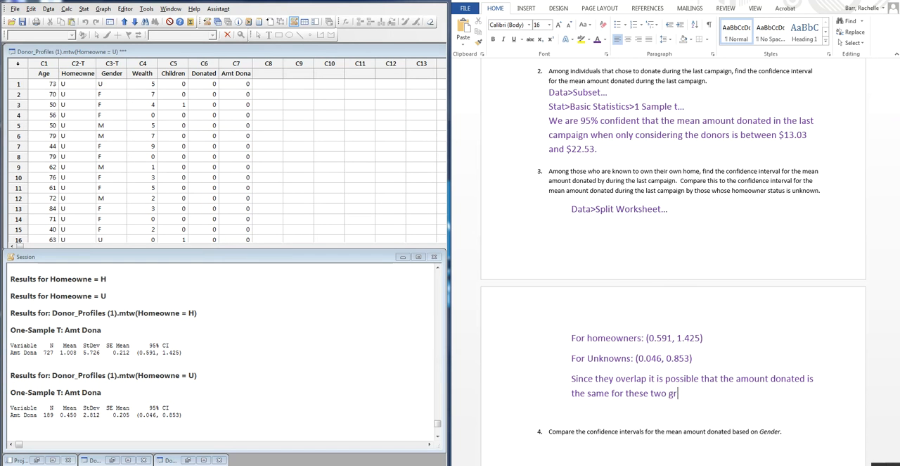
pyautogui.press('BackSpace')
pyautogui.write('ups. THis')
# - End the sentence with a period and start another: "This tells us that the average donation received from individuals"
pyautogui.press('BackSpace')
pyautogui.press('BackSpace')
pyautogui.write('his')
pyautogui.write('sls us that the')
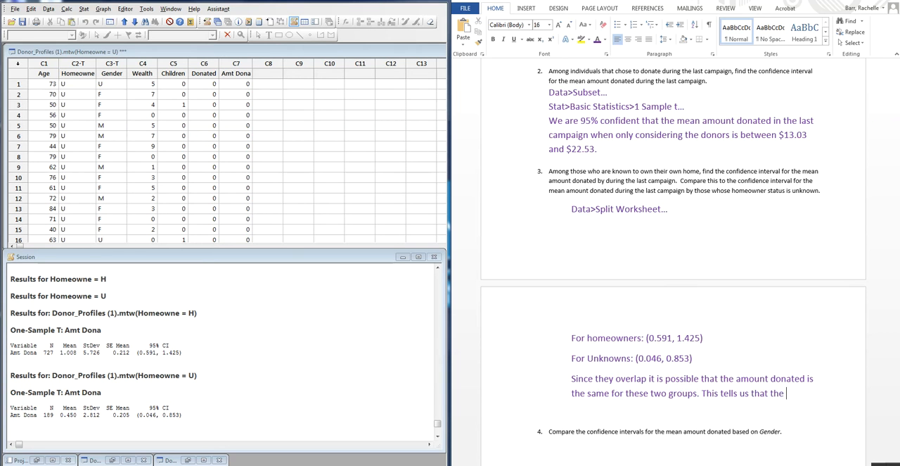
pyautogui.write(' average donation r')
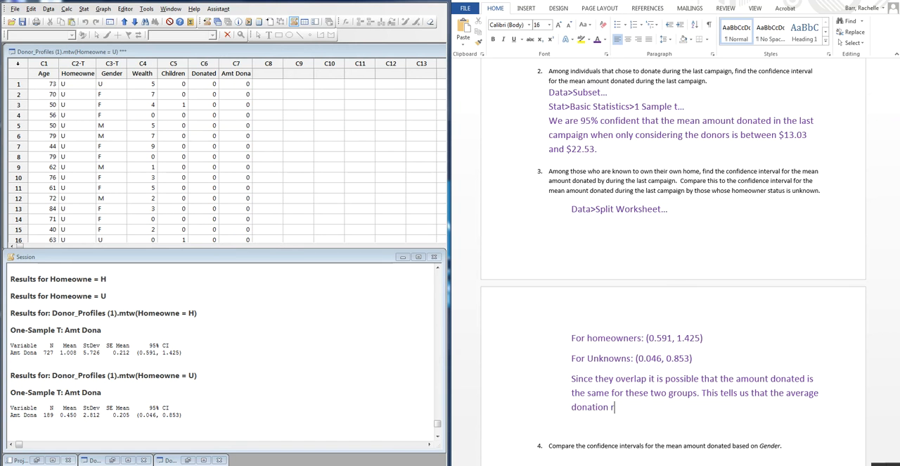
pyautogui.write('ecieved from ')
pyautogui.write('ind')
pyautogui.write('ividual ')
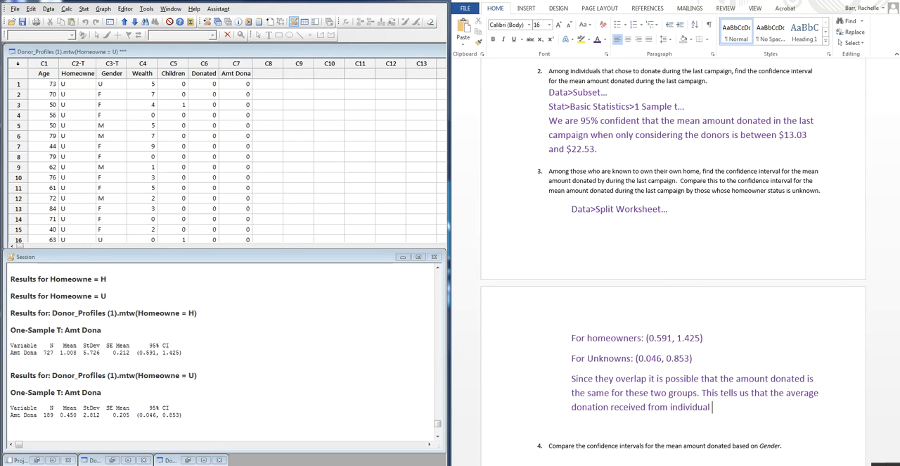
pyautogui.write(' ho')
# - Continue the second sentence with "who own a home is not higher than"
pyautogui.press('BackSpace')
pyautogui.press('BackSpace')
pyautogui.write('who own a home is not high')
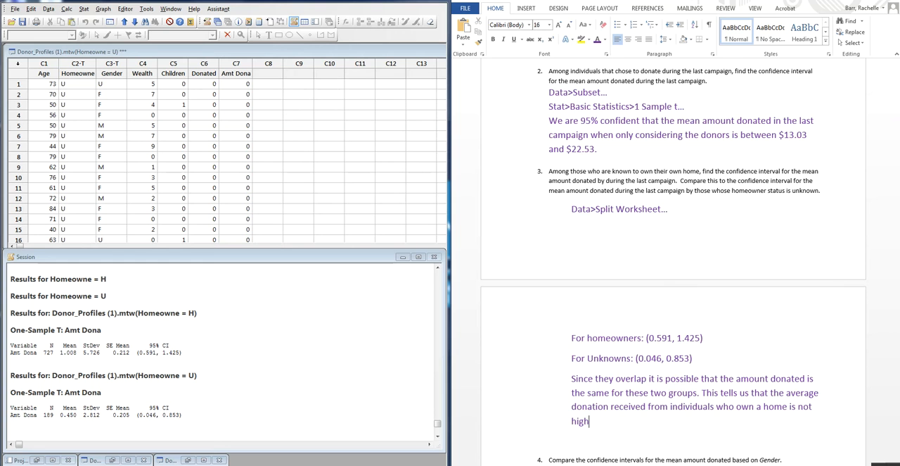
pyautogui.write('er tha')
pyautogui.write('n other')
# - Finish the second sentence with "those who don't." and remove the extra blank line before question 4
pyautogui.press('BackSpace')
pyautogui.press('BackSpace')
pyautogui.press('BackSpace')
pyautogui.write('those wh')
pyautogui.press('BackSpace')
pyautogui.press('BackSpace')
pyautogui.write('who donte')
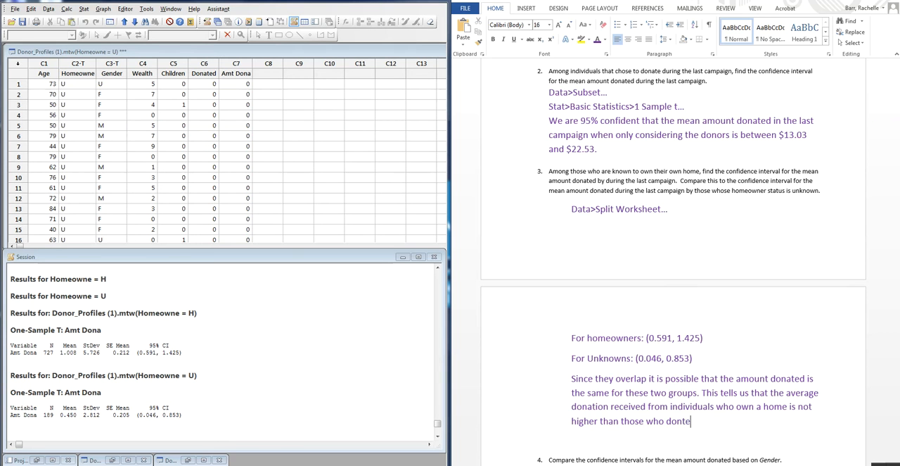
pyautogui.write("'t.")
pyautogui.press('Return')
pyautogui.scroll(-3, 710, 384)
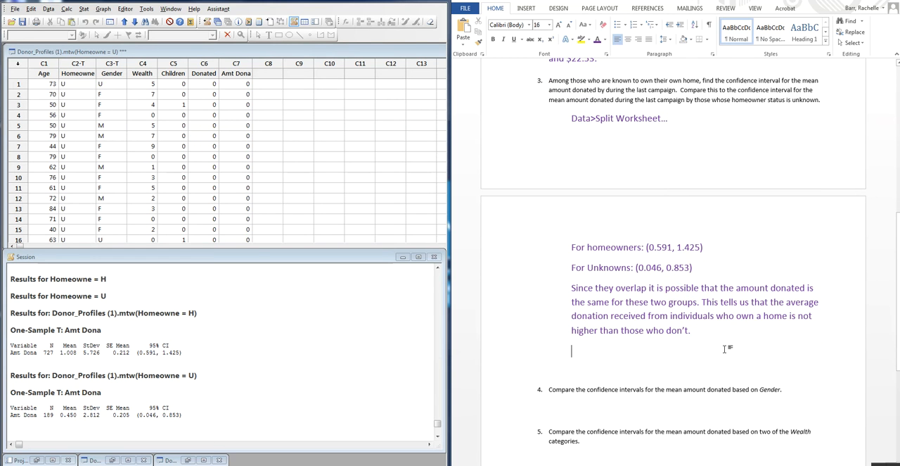
pyautogui.press('Delete')
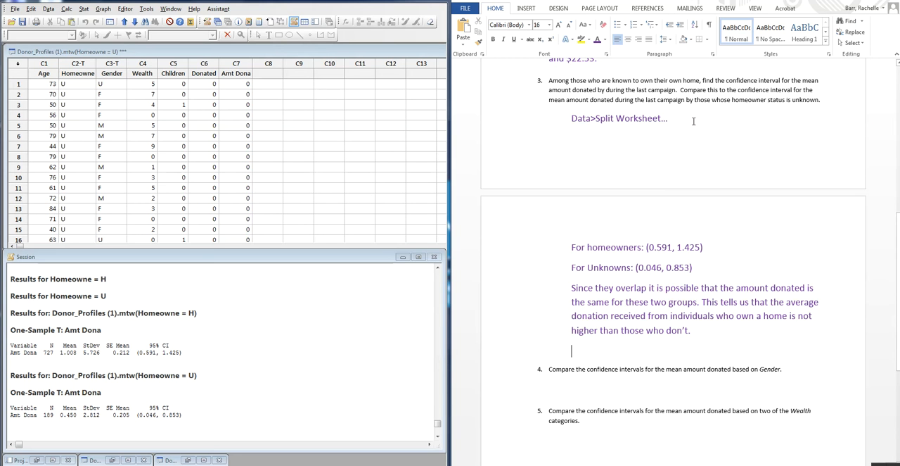
# - Switch to Minitab, move the Homeowne = U worksheet out of the way, and bring the original Donor_Profiles (1).mtw worksheet above the Session output
pyautogui.scroll(-1, 686, 406)
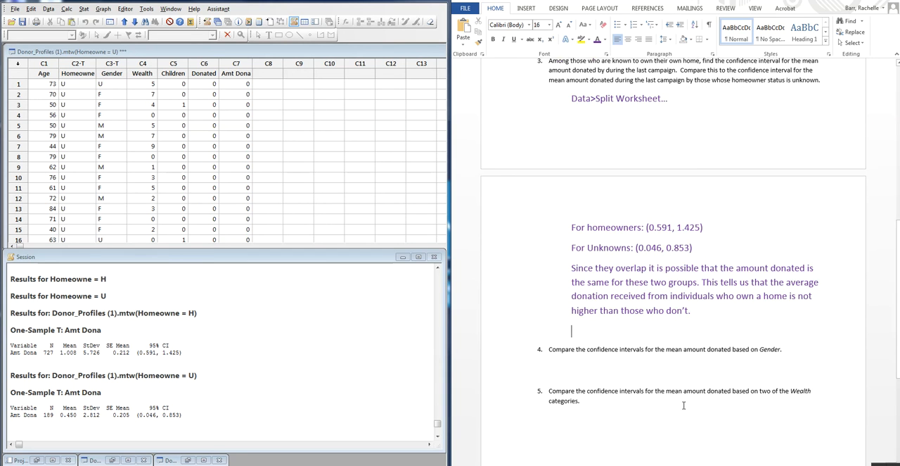
pyautogui.scroll(-3, 676, 396)
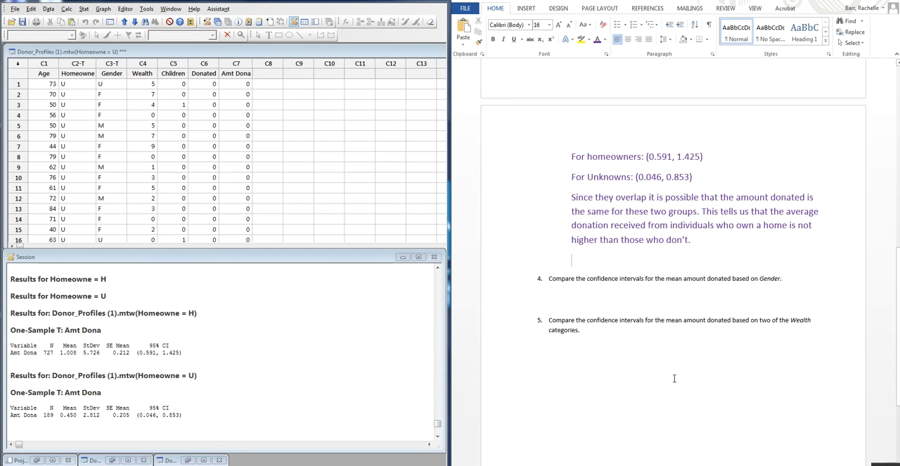
pyautogui.click(644, 299)
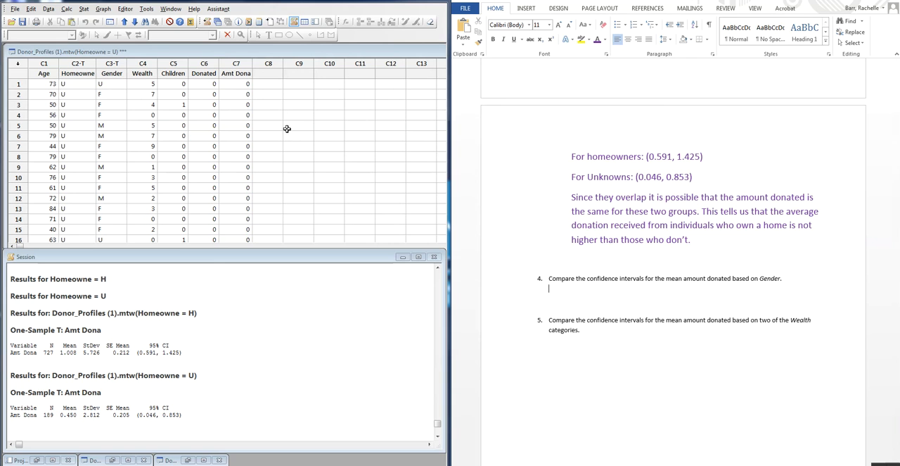
pyautogui.click(355, 180)
pyautogui.moveTo(406, 53); pyautogui.dragTo(3, 198)
pyautogui.moveTo(395, 198); pyautogui.dragTo(116, 201)
pyautogui.click(181, 202)
pyautogui.click(298, 162)
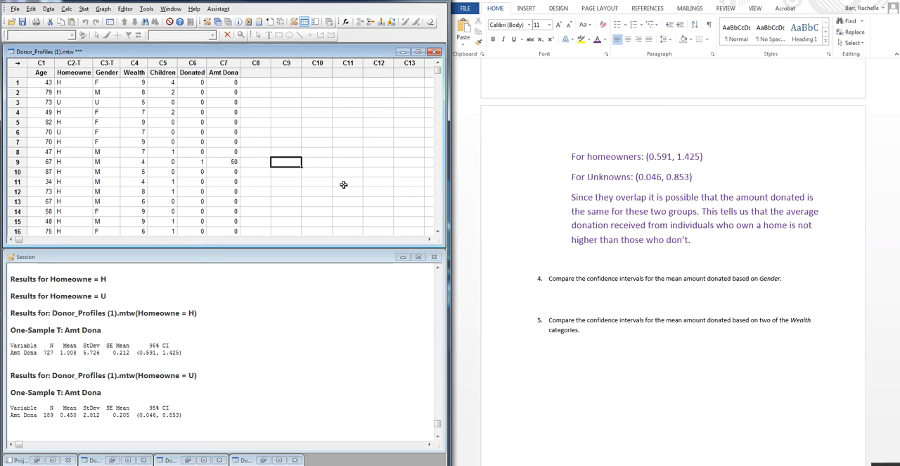
pyautogui.click(617, 462)
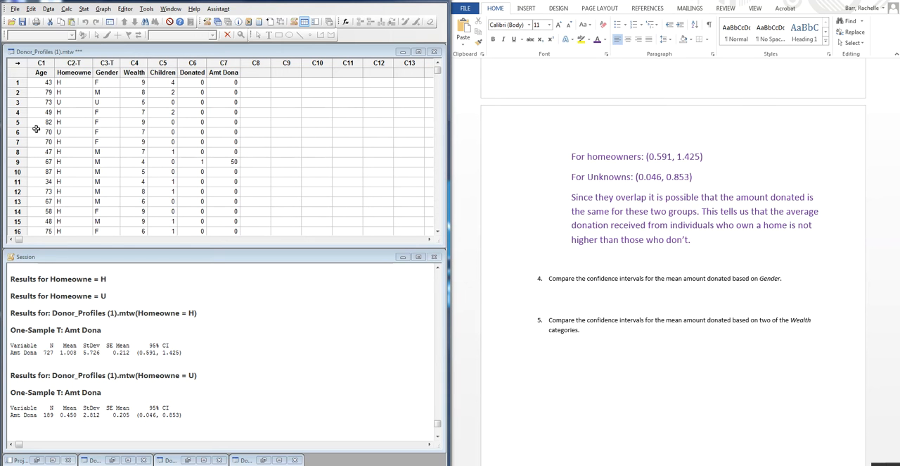
# - Split the Donor_Profiles (1).mtw worksheet by Gender instead of Homeowne
pyautogui.click(48, 9)
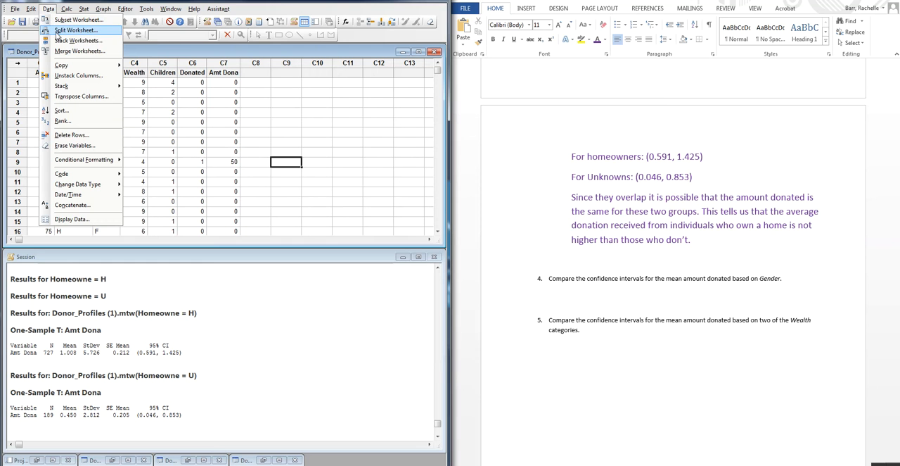
pyautogui.click(70, 30)
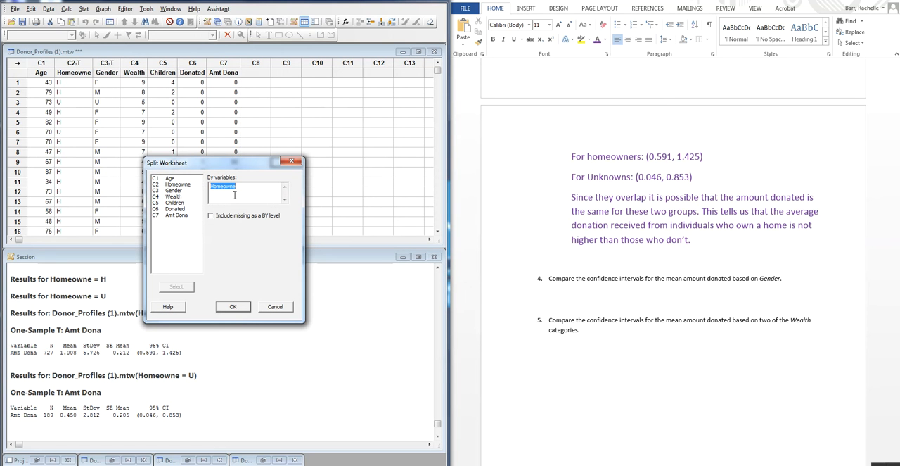
pyautogui.press('Delete')
pyautogui.doubleClick(175, 190)
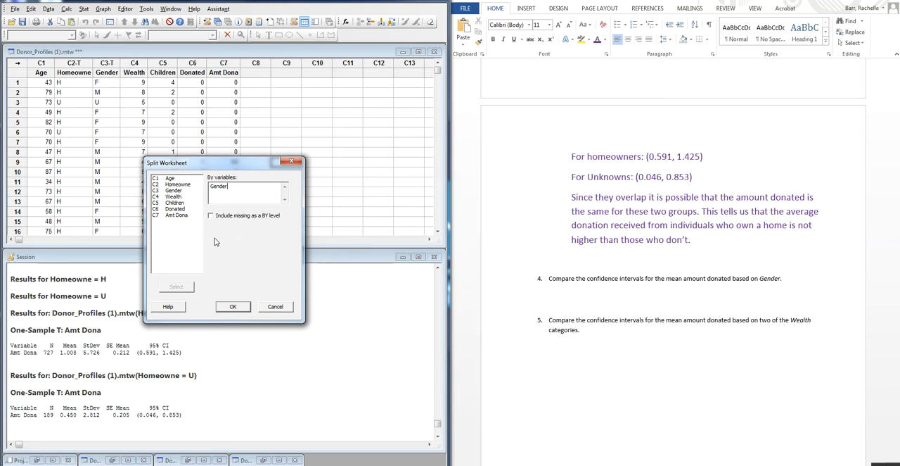
pyautogui.click(233, 307)
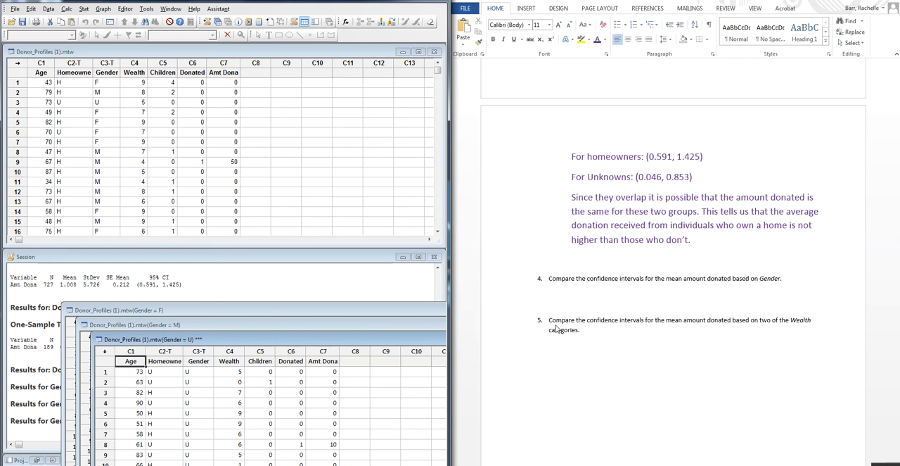
# - Under question 4 in the Word document, add three separate lines labelled "U:", "F:" and "M:"
pyautogui.click(598, 296)
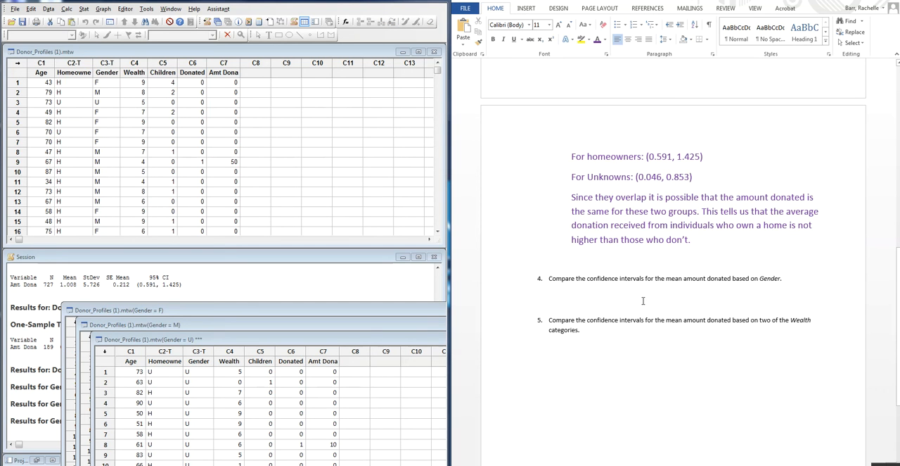
pyautogui.write('U')
pyautogui.press('Return')
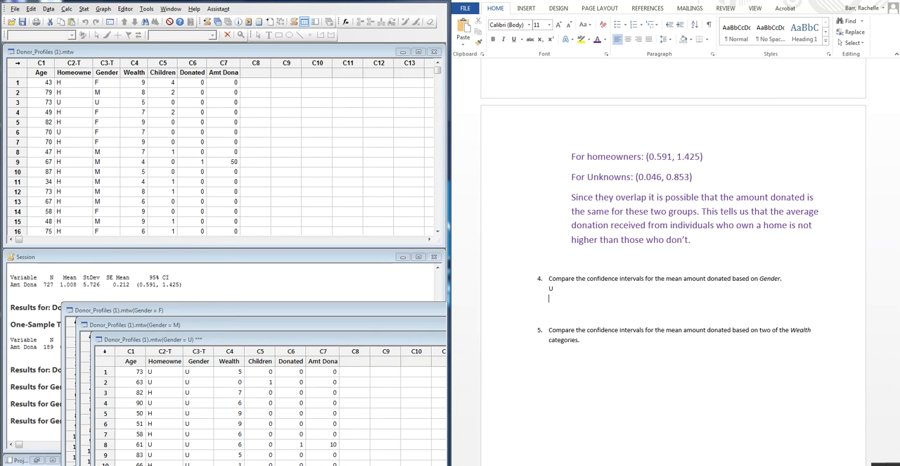
pyautogui.write('FM')
pyautogui.press('BackSpace')
pyautogui.press('Return')
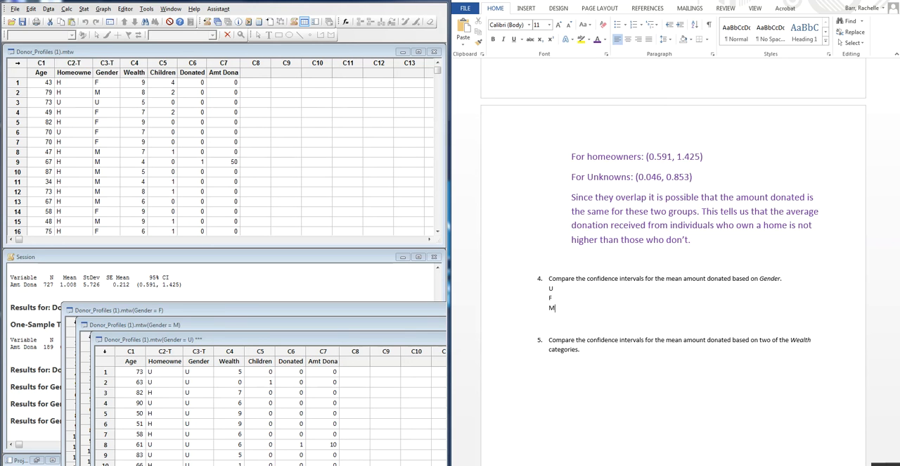
pyautogui.write(':')
pyautogui.press('Up')
pyautogui.write('(0')
pyautogui.press('BackSpace')
pyautogui.press('BackSpace')
pyautogui.press('BackSpace')
pyautogui.write(': :')
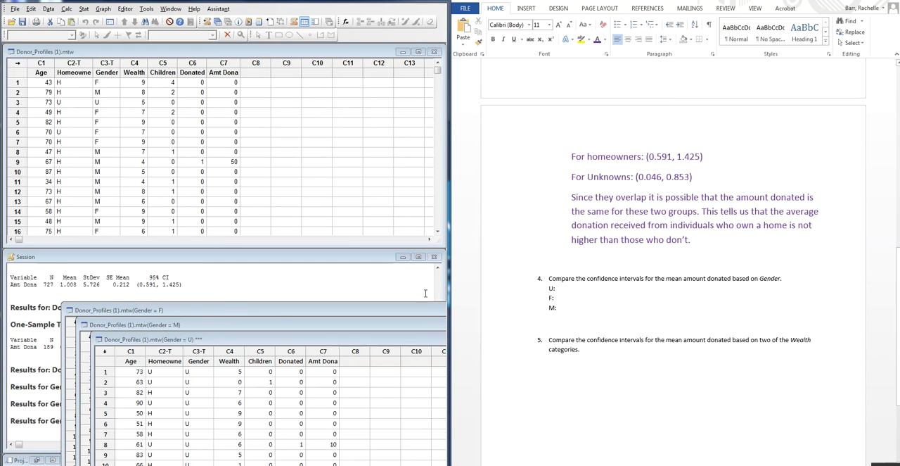
# - Run a one-sample t confidence interval for Amt Dona on the Gender = U worksheet and bring the Gender = M worksheet forward
pyautogui.click(345, 342)
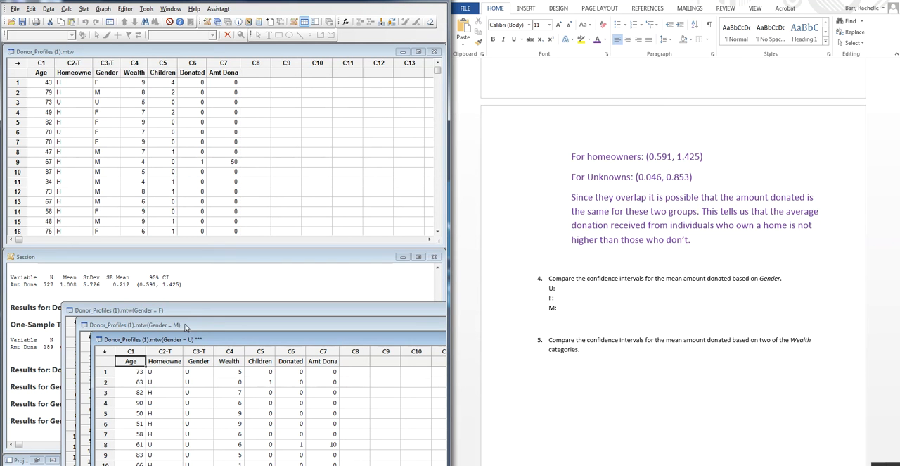
pyautogui.click(89, 10)
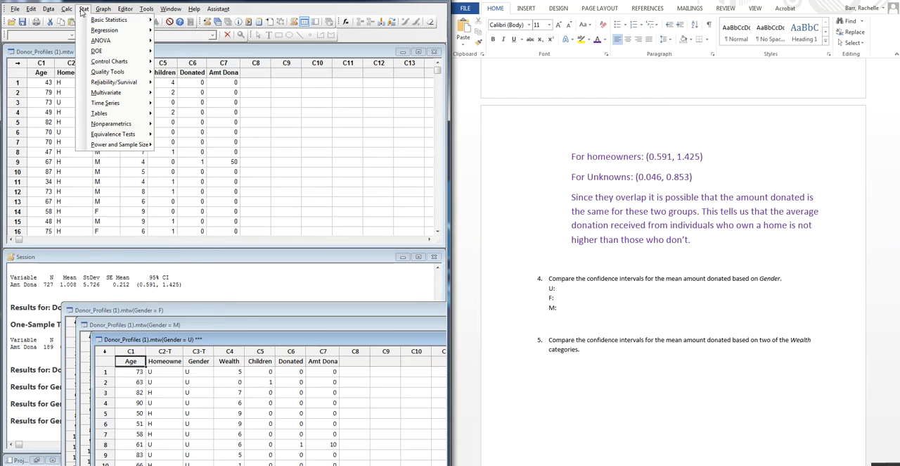
pyautogui.moveTo(132, 21)
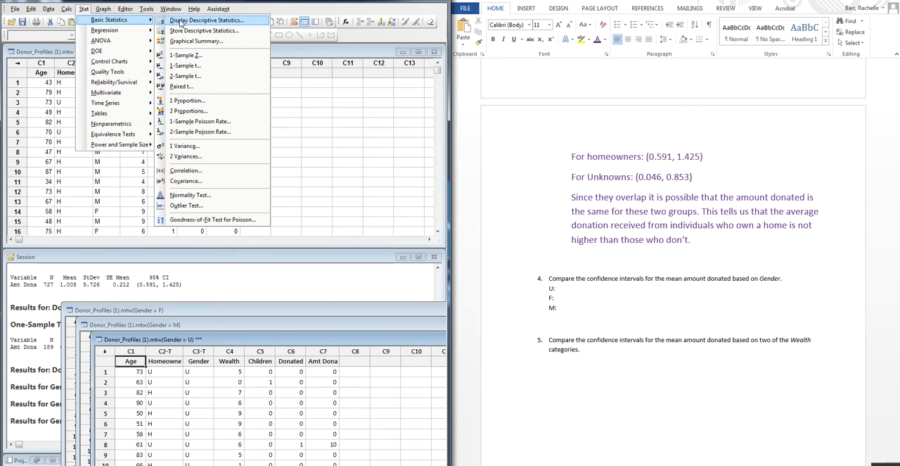
pyautogui.click(190, 66)
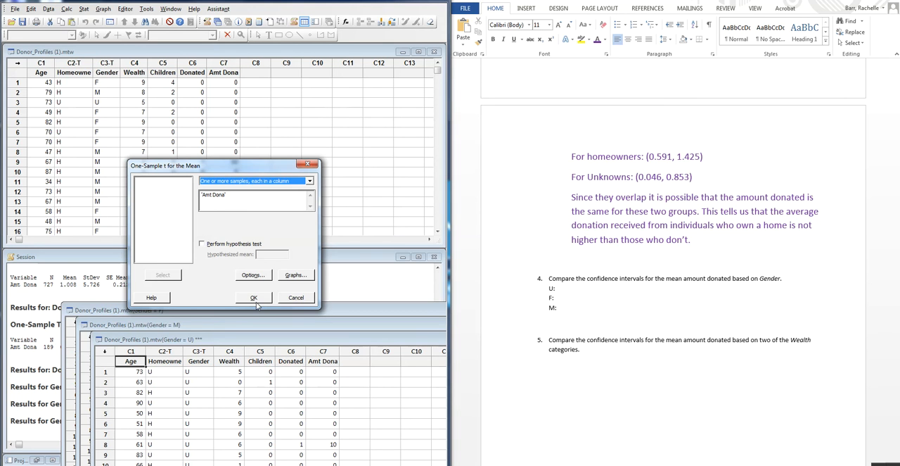
pyautogui.click(255, 298)
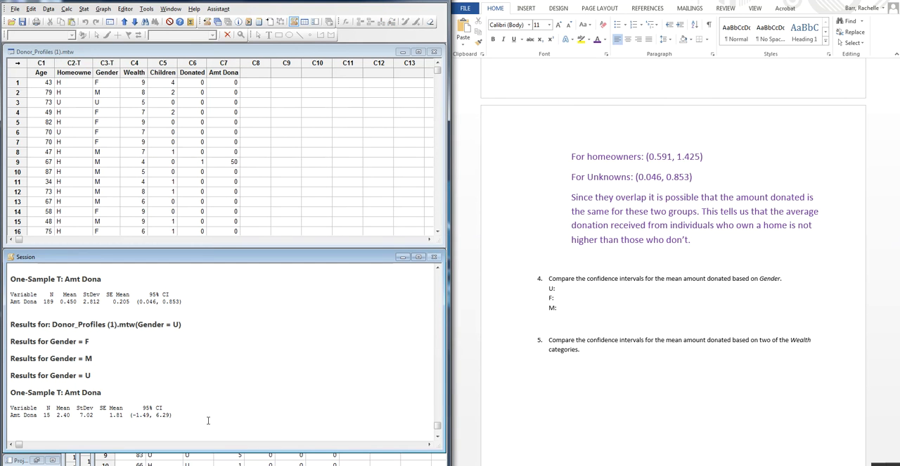
pyautogui.click(84, 461)
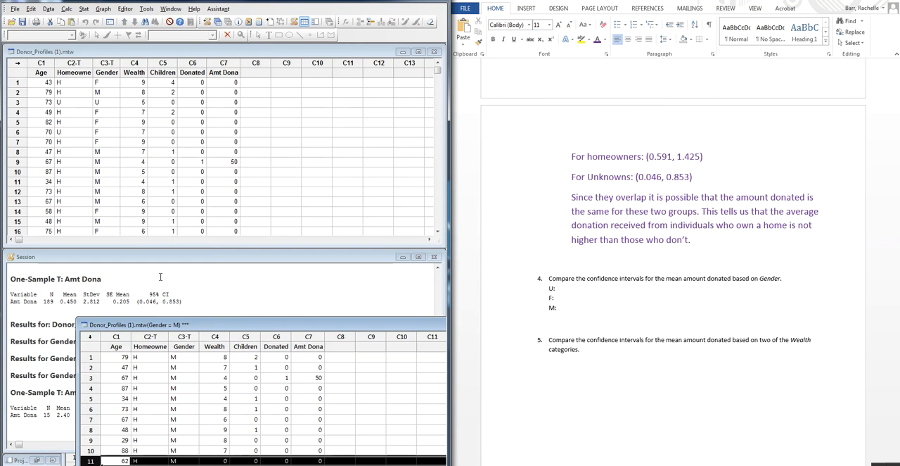
pyautogui.click(83, 9)
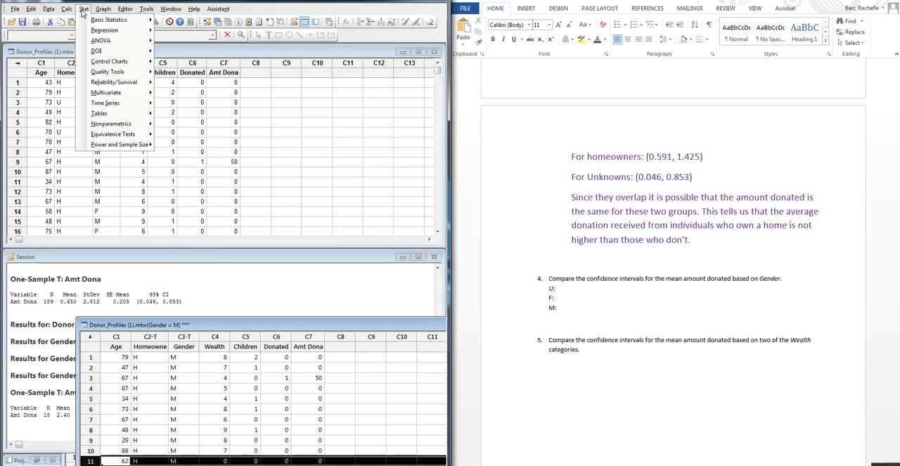
pyautogui.moveTo(100, 24)
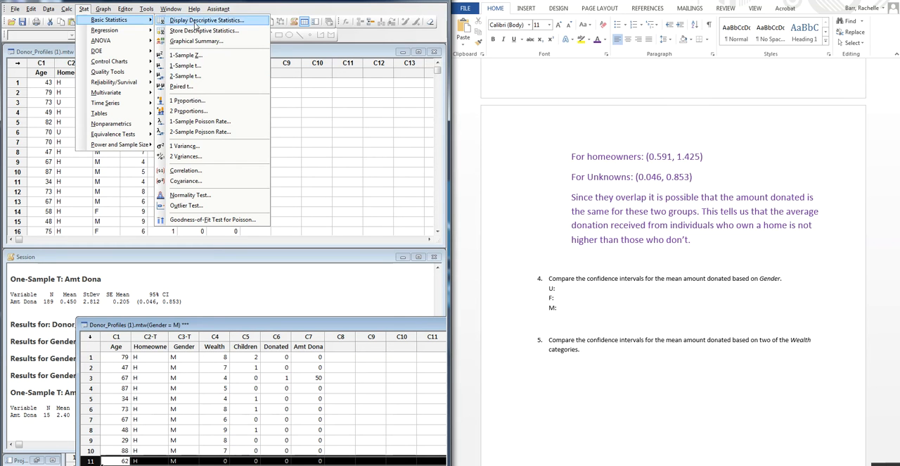
pyautogui.click(199, 103)
pyautogui.click(296, 304)
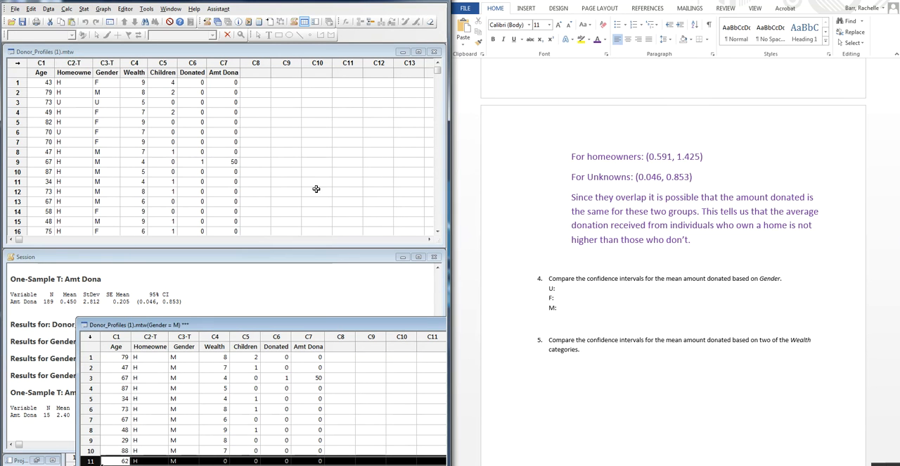
# - Run a one-sample t confidence interval for Amt Dona on the Gender = M worksheet
pyautogui.click(84, 9)
pyautogui.moveTo(73, 10)
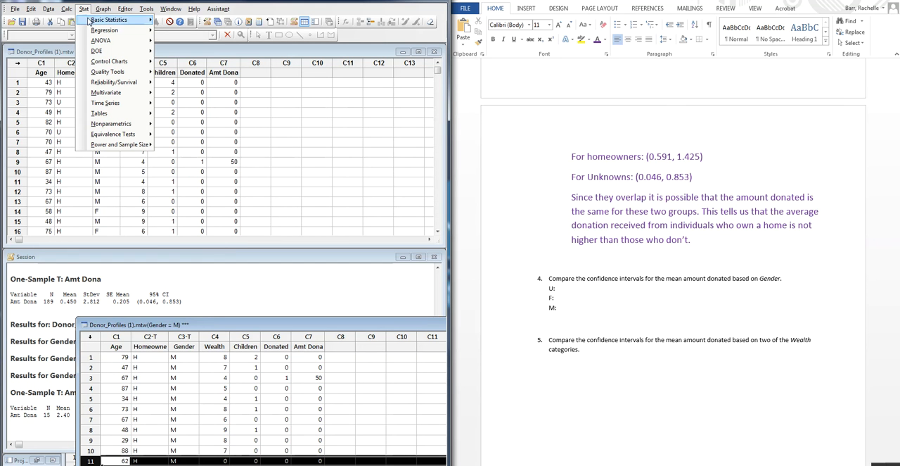
pyautogui.moveTo(99, 21)
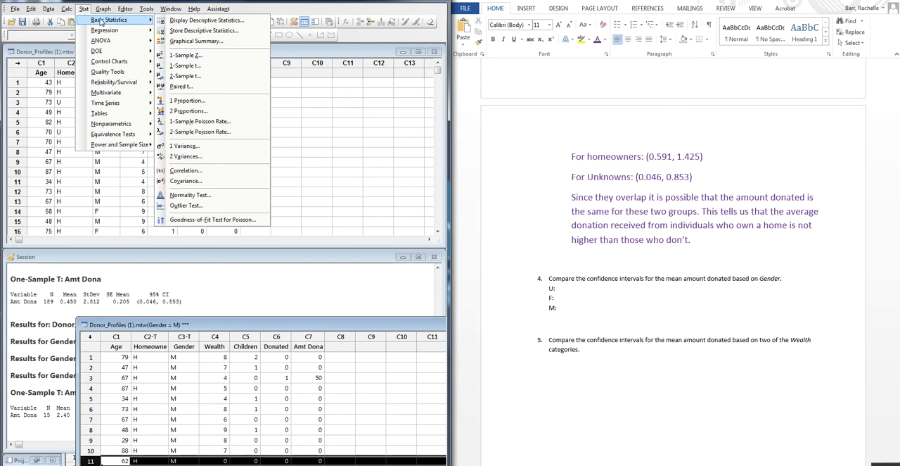
pyautogui.click(202, 67)
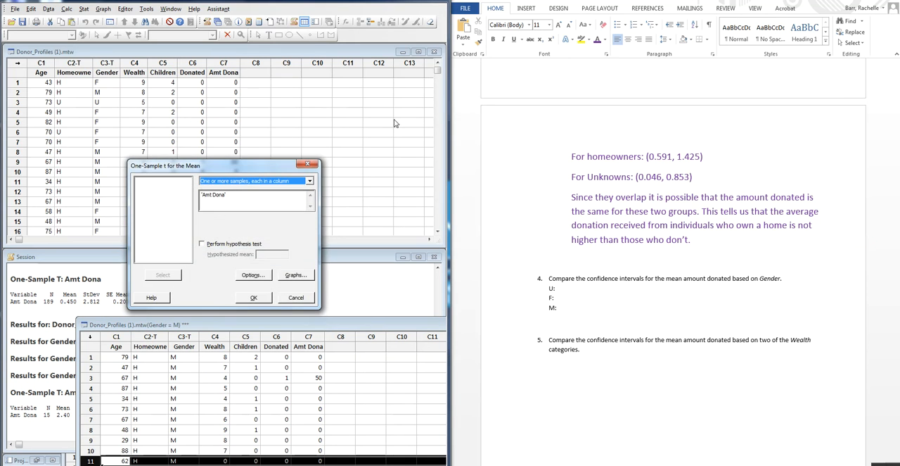
pyautogui.moveTo(250, 165); pyautogui.dragTo(165, 92)
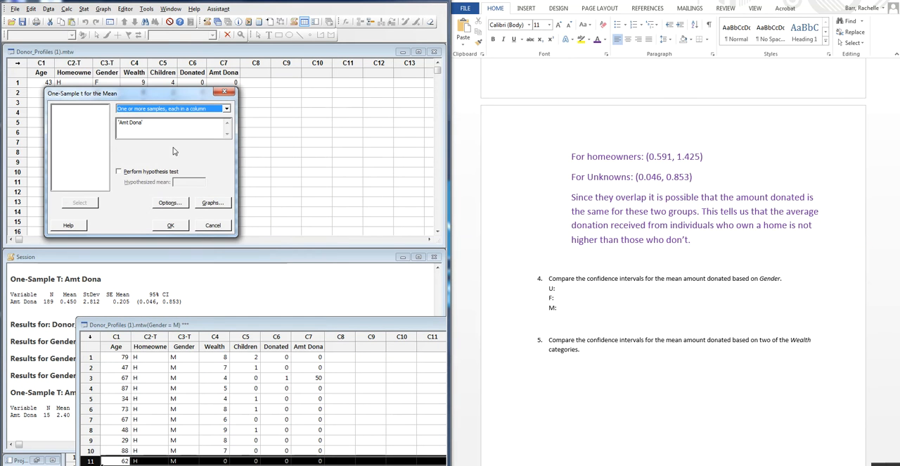
pyautogui.click(180, 229)
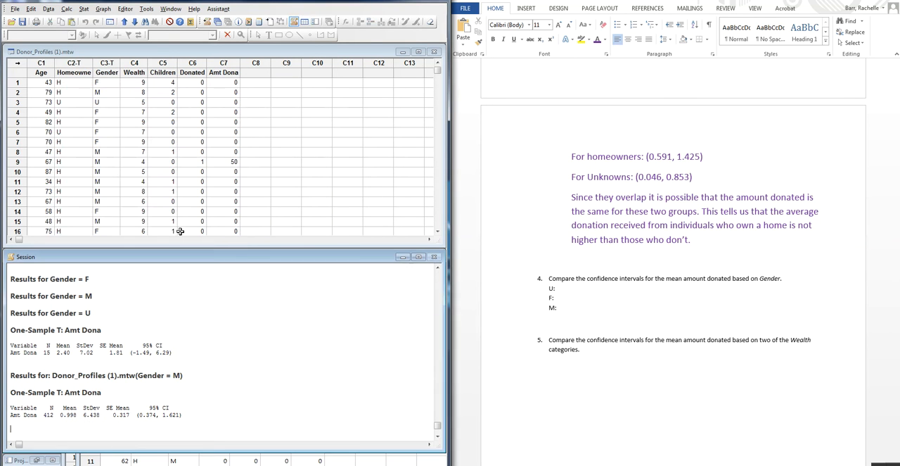
# - Activate the Gender = F worksheet and run a one-sample t confidence interval for Amt Dona on it
pyautogui.click(74, 460)
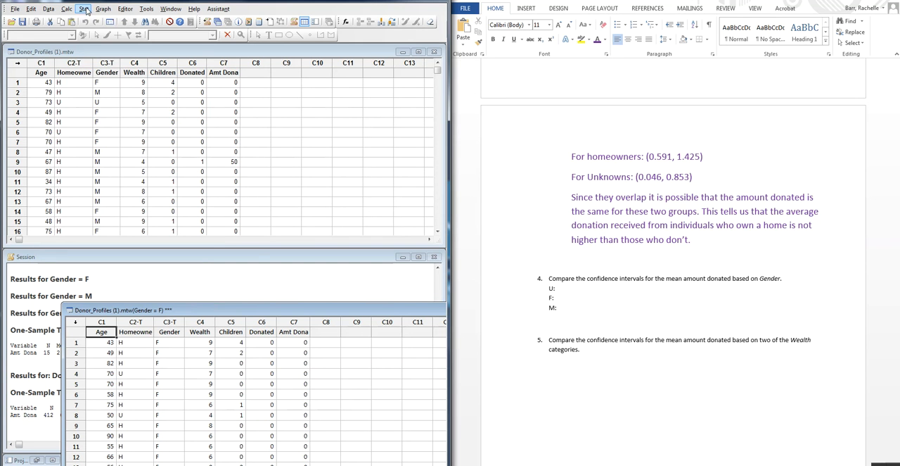
pyautogui.click(83, 9)
pyautogui.moveTo(103, 23)
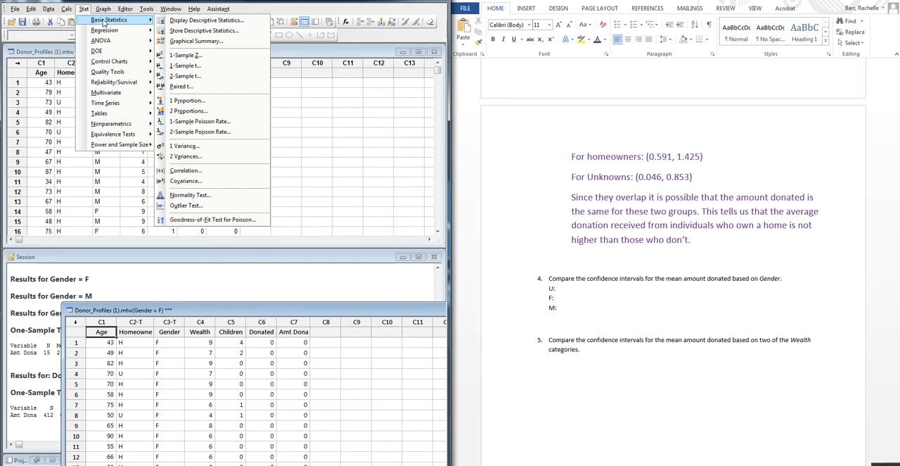
pyautogui.click(200, 66)
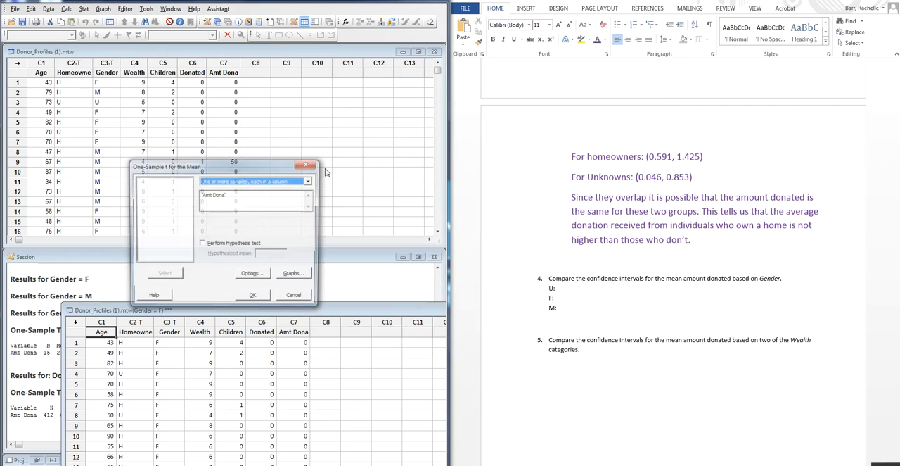
pyautogui.click(253, 298)
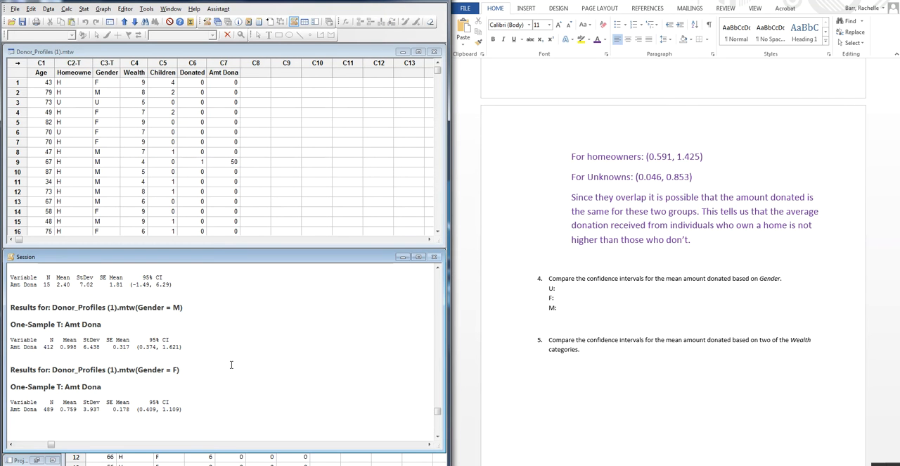
# - In the Word document, enter the interval (0.409, 1.109) on the "F:" line under question 4
pyautogui.click(581, 306)
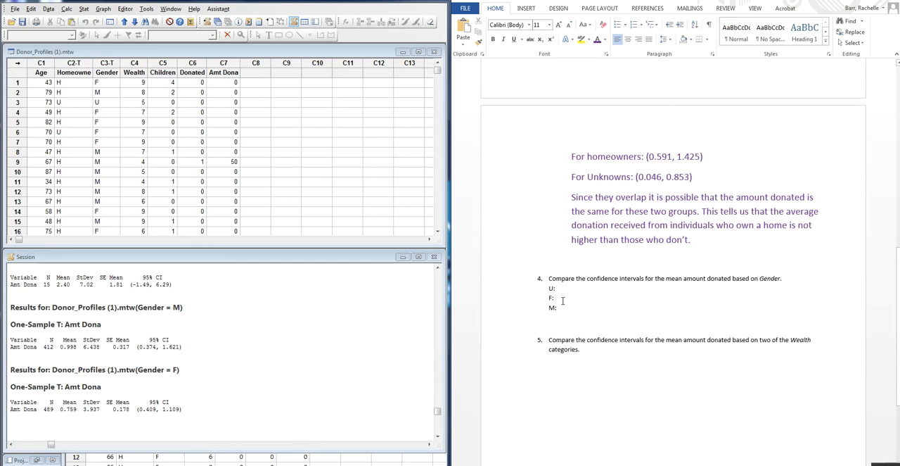
pyautogui.write('()')
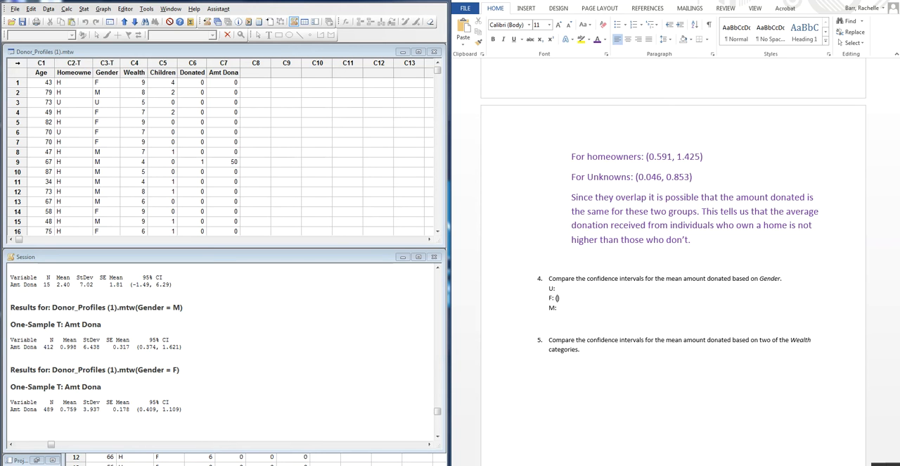
pyautogui.write('0.')
pyautogui.write('409, 1.109')
pyautogui.write('0.37)')
pyautogui.write('4')
pyautogui.write(', 1.1')
# - Enter the interval (0.374, 1.621) on the "M:" line under question 4
pyautogui.press('Down')
pyautogui.press('Left')
pyautogui.press('BackSpace')
pyautogui.write('621')
# - Look up the Gender = U interval in the Minitab Session output and enter (0, 6.29) on the "U:" line in Word
pyautogui.press('Up')
pyautogui.scroll(1, 70, 354)
pyautogui.click(69, 355)
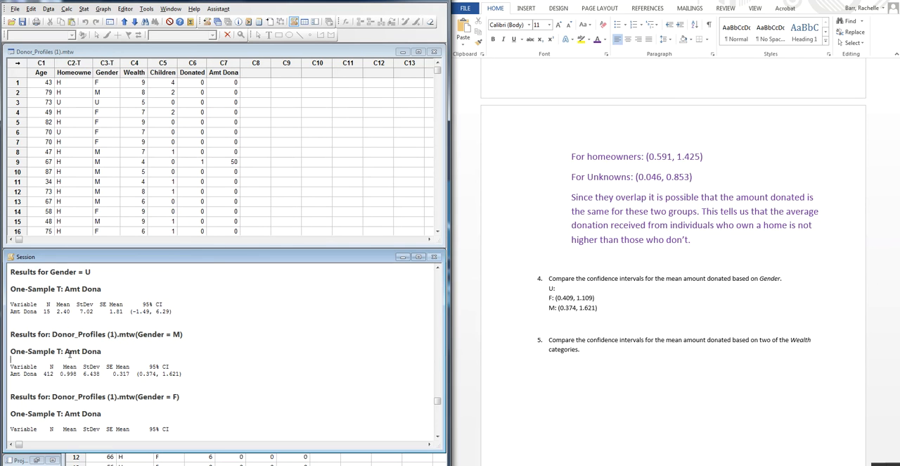
pyautogui.click(572, 290)
pyautogui.write('(0,')
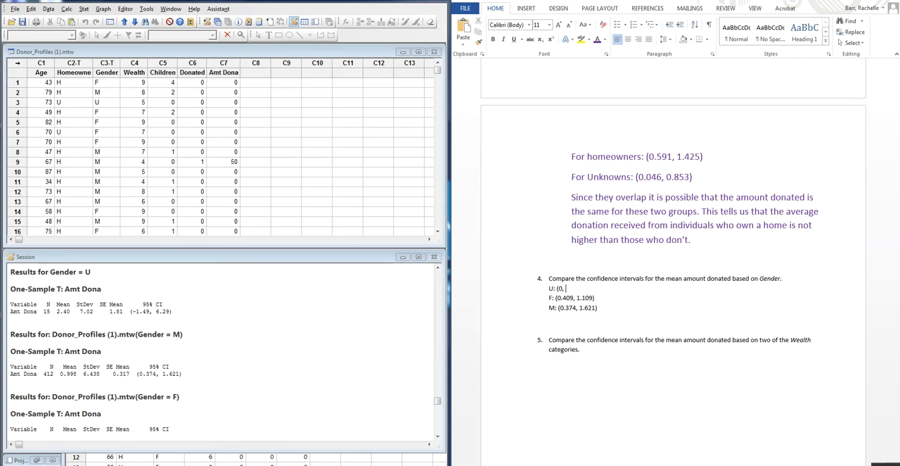
pyautogui.write('29')
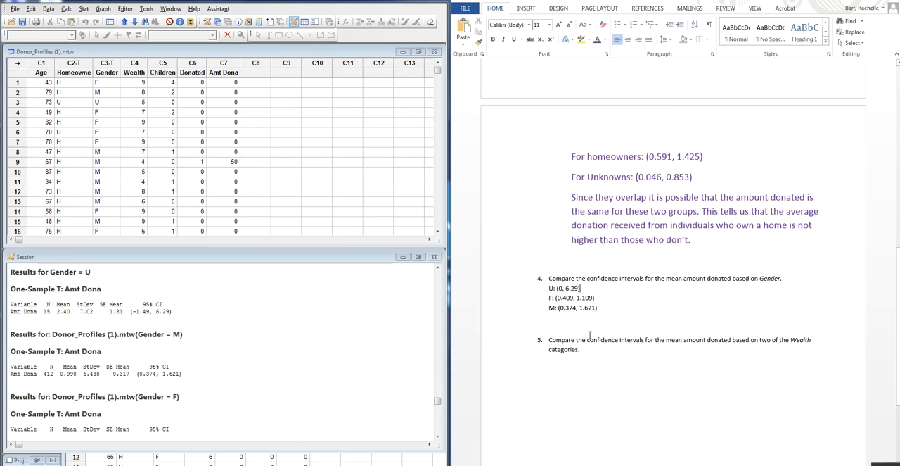
# - Enlarge the three gender interval lines under question 4 to 14 pt and place the cursor on the blank line below them
pyautogui.moveTo(599, 313); pyautogui.dragTo(550, 289)
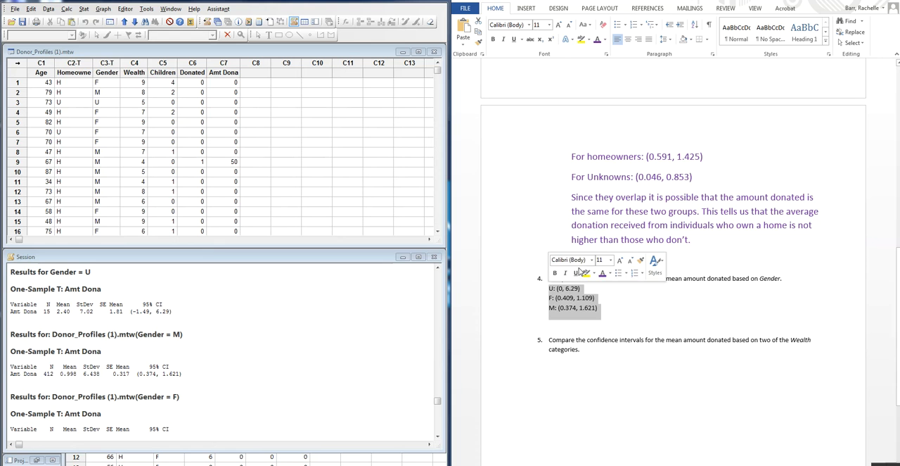
pyautogui.click(559, 25)
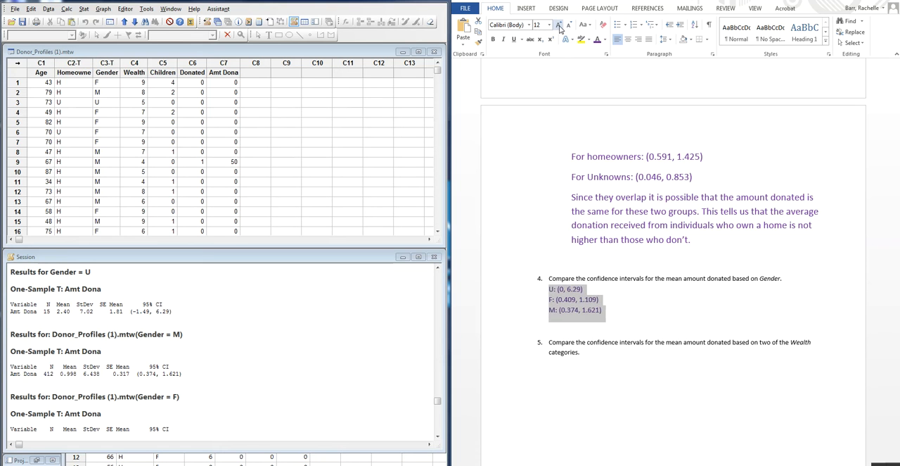
pyautogui.click(559, 25)
pyautogui.click(584, 294)
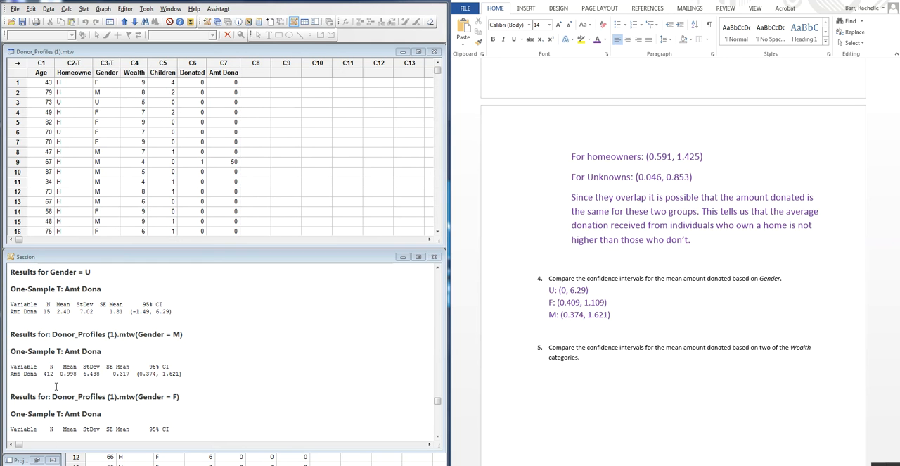
pyautogui.click(568, 329)
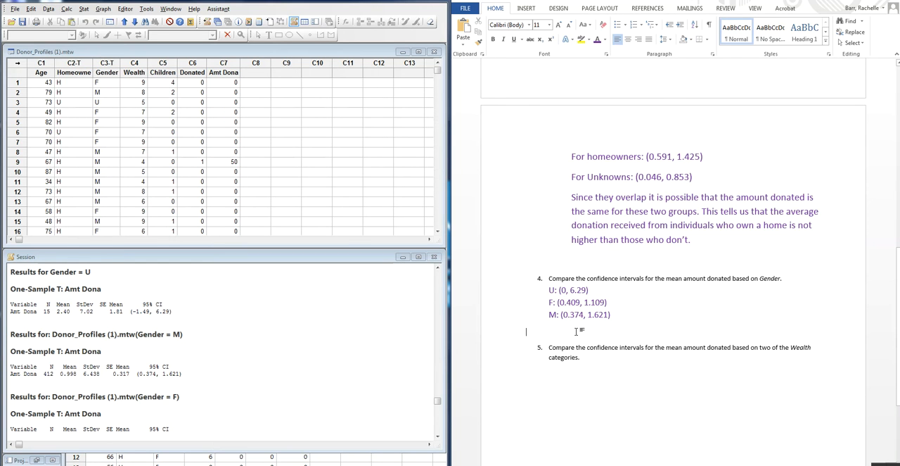
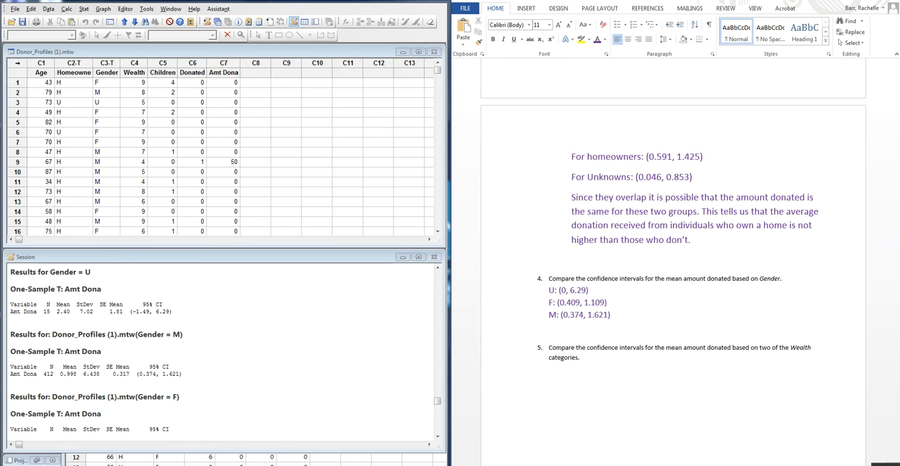
# - Set the formatting of the answer line below the three gender intervals to 18 pt bold
pyautogui.write('We')
pyautogui.press('BackSpace')
pyautogui.press('BackSpace')
pyautogui.click(561, 25)
pyautogui.click(561, 25)
pyautogui.click(561, 25)
pyautogui.click(561, 26)
pyautogui.click(494, 38)
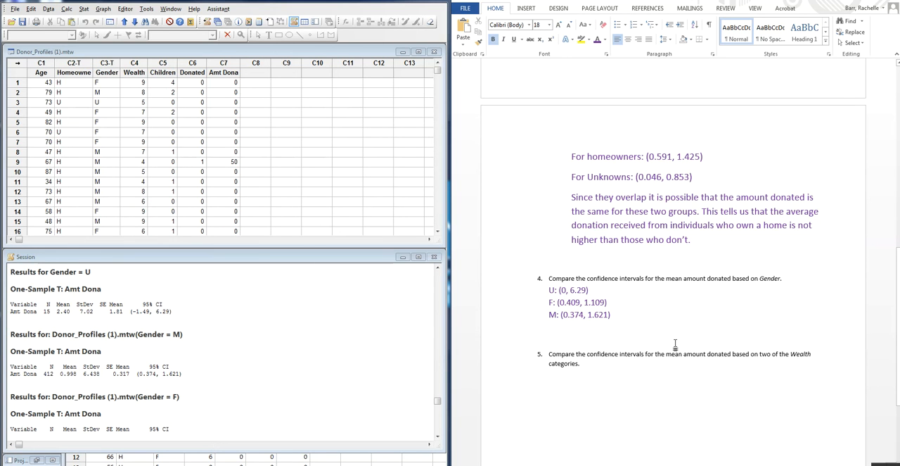
pyautogui.write('Not')
pyautogui.press('BackSpace')
pyautogui.press('BackSpace')
pyautogui.press('BackSpace')
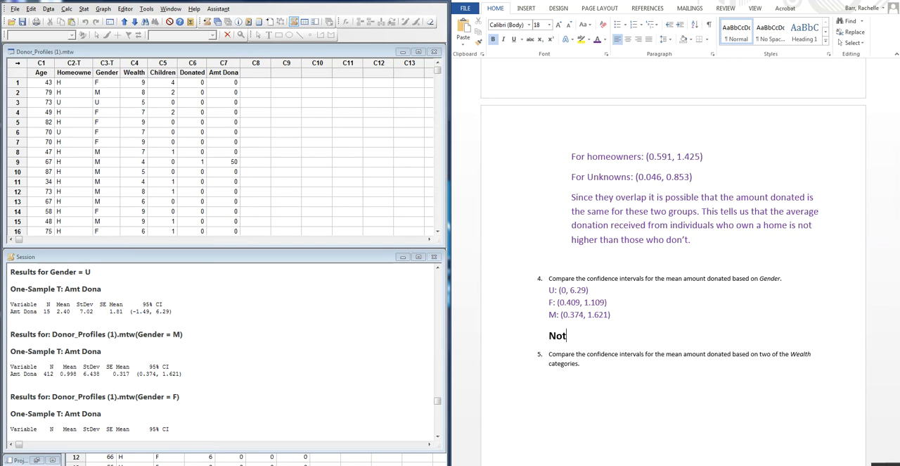
# - Begin the question 4 comparison with "We observe that the unknown category has a significantly wider spread"
pyautogui.write('We observer that th')
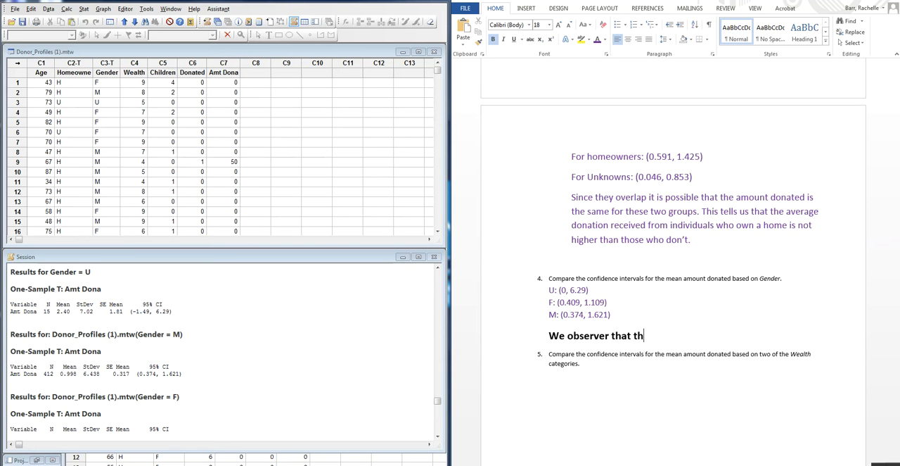
pyautogui.press('BackSpace')
pyautogui.press('BackSpace')
pyautogui.press('BackSpace')
pyautogui.press('BackSpace')
pyautogui.press('BackSpace')
pyautogui.press('BackSpace')
pyautogui.write('that the unknown ca')
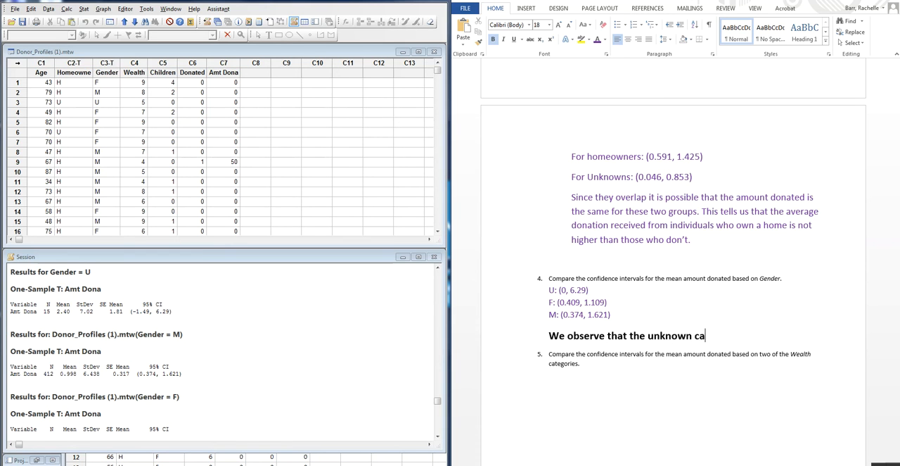
pyautogui.write('tegory has a sig')
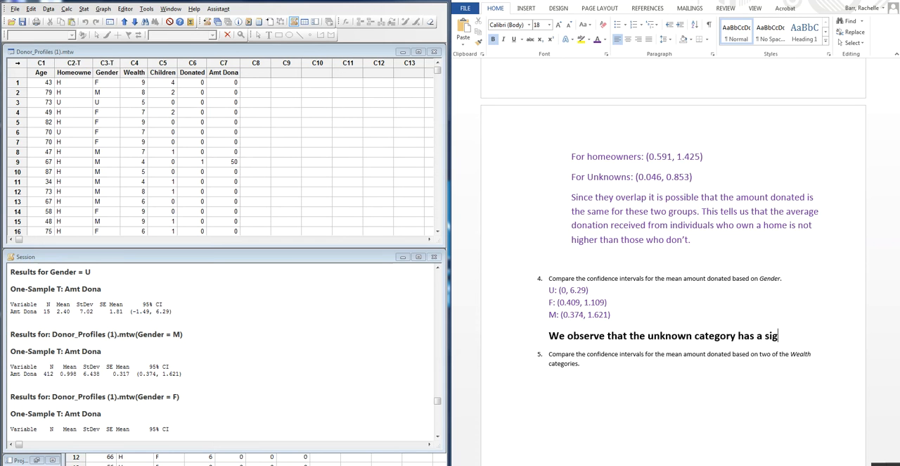
pyautogui.write('nificantly wider')
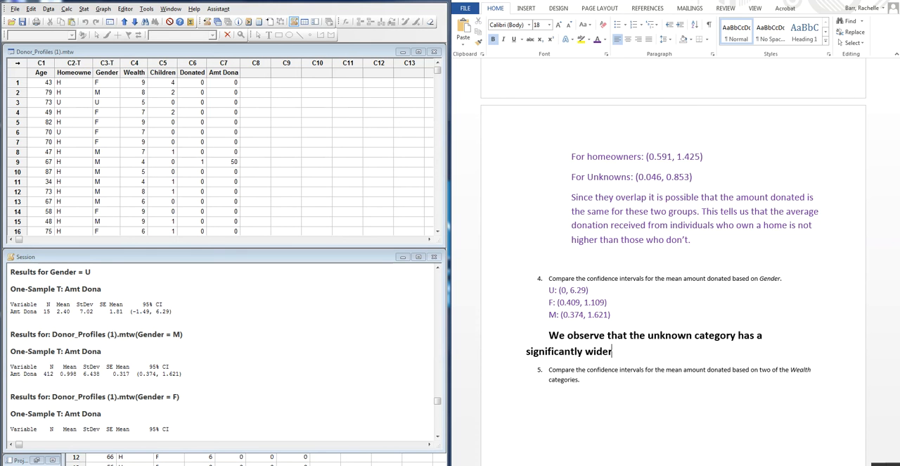
pyautogui.write(' spread andi')
pyautogui.write('is ')
pyautogui.write('ver')
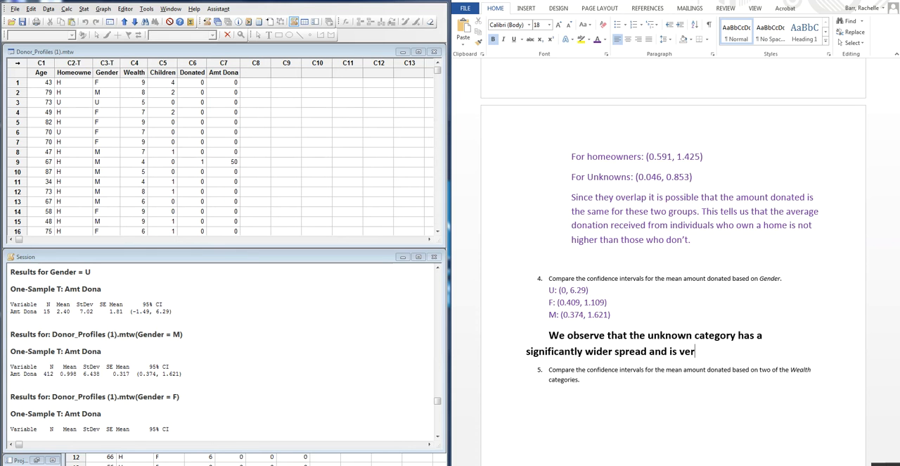
pyautogui.write('y differntf')
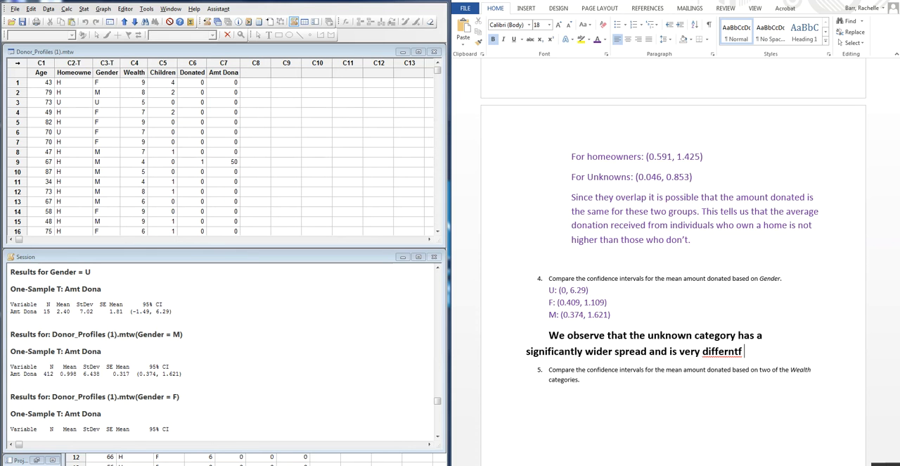
# - Complete the first comparison sentence with "and is very different from the others."
pyautogui.press('BackSpace')
pyautogui.press('BackSpace')
pyautogui.press('BackSpace')
pyautogui.press('BackSpace')
pyautogui.press('BackSpace')
pyautogui.write('rent from the other')
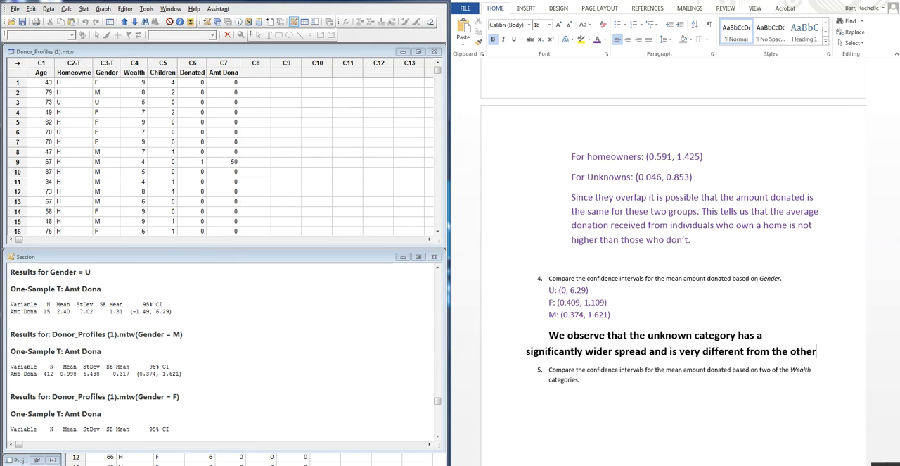
pyautogui.write('s. Hothers. Ho')
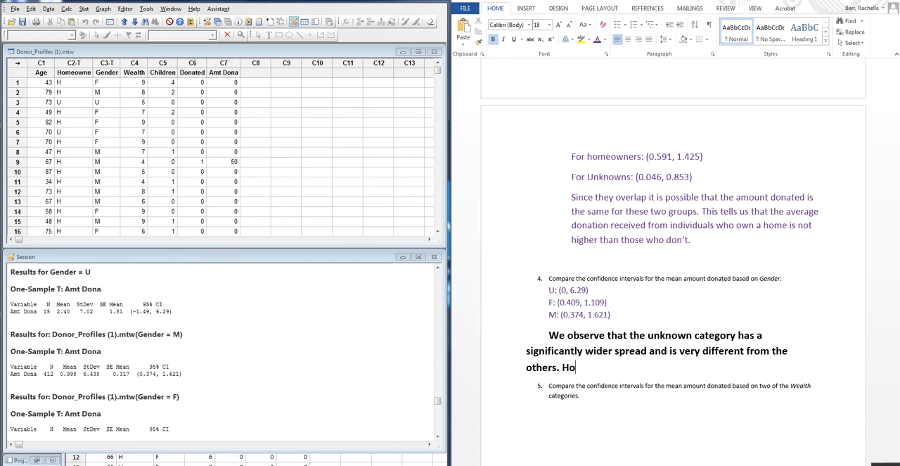
pyautogui.press('BackSpace')
pyautogui.press('BackSpace')
# - Start the second comparison sentence with "Additionally, the Male and Female donation average"
pyautogui.write('As')
pyautogui.press('BackSpace')
pyautogui.write('dditionally, the ')
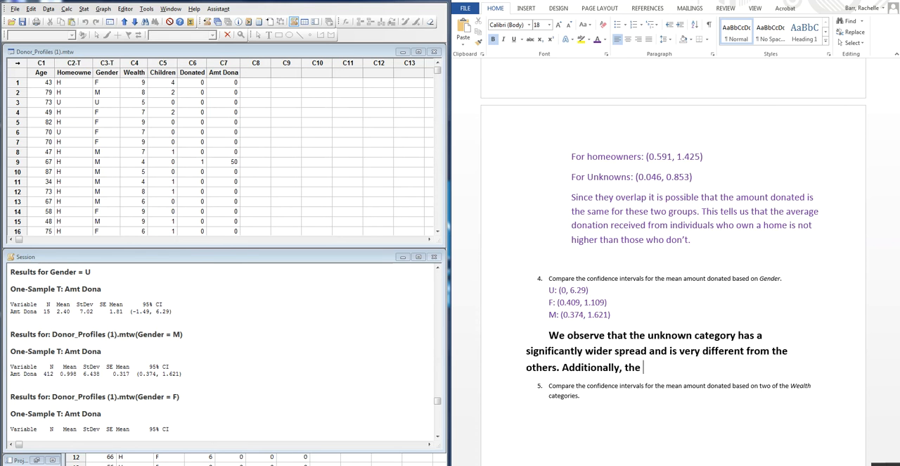
pyautogui.write('Male and Femal')
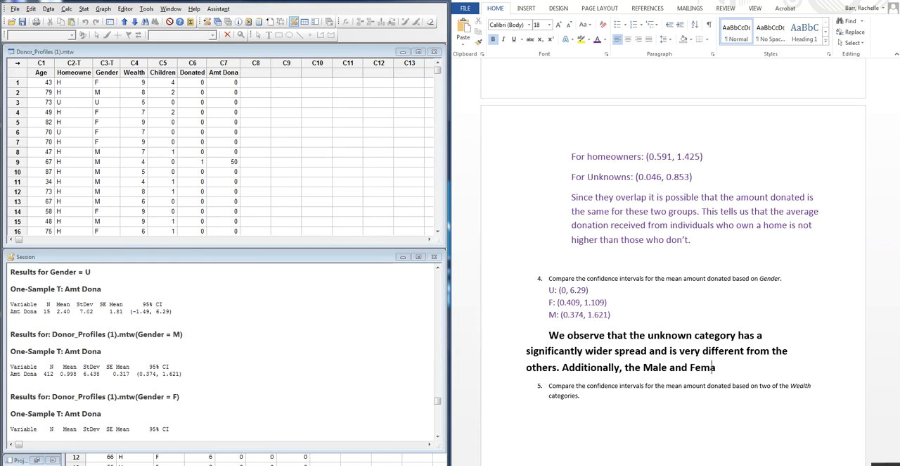
pyautogui.write('e donation average ')
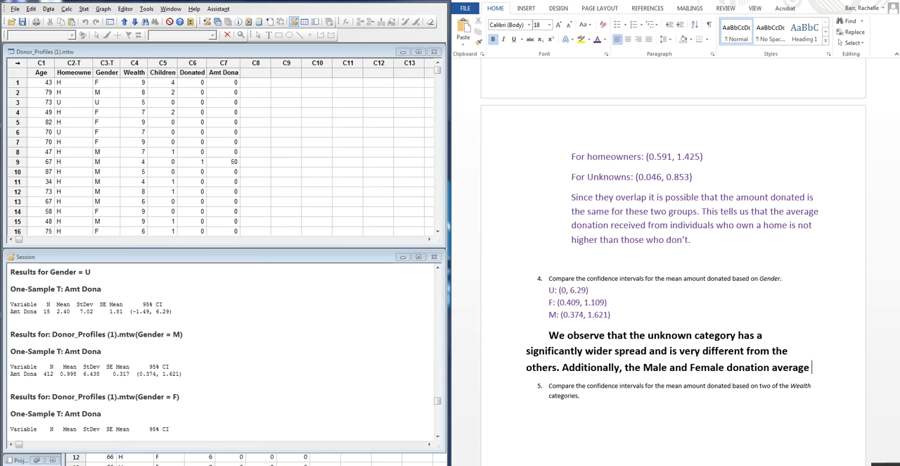
pyautogui.write('are')
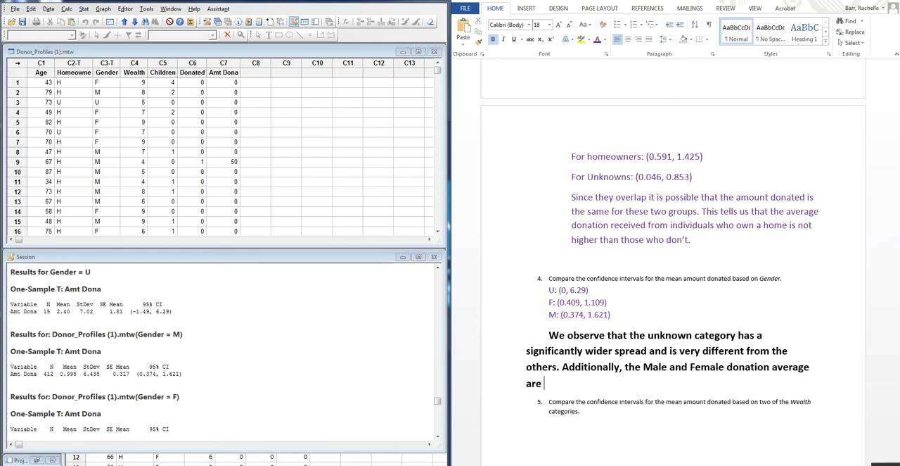
# - Make "average" plural and continue the sentence with "overlap almost entirely"
pyautogui.press('BackSpace')
pyautogui.press('BackSpace')
pyautogui.press('BackSpace')
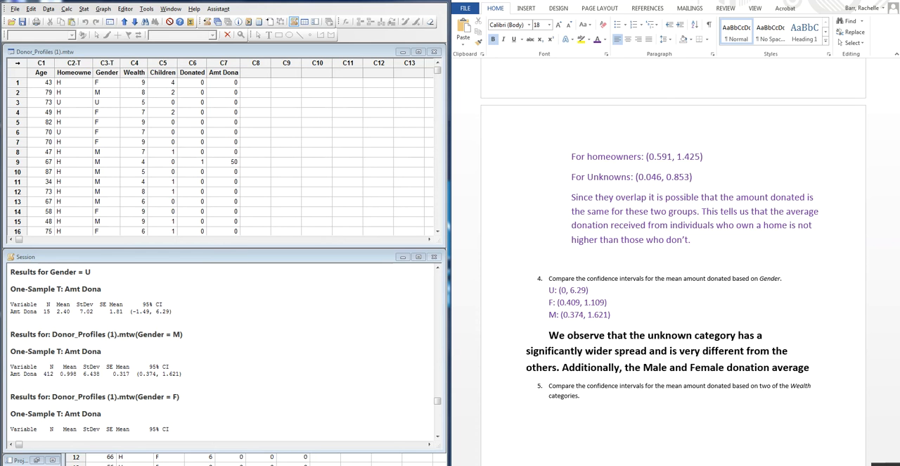
pyautogui.press('BackSpace')
pyautogui.write('s overla')
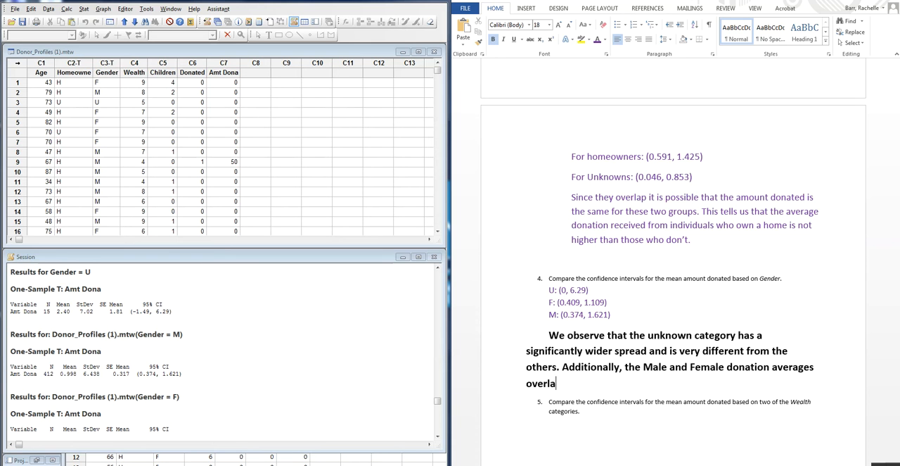
pyautogui.write('p almost entirely ad')
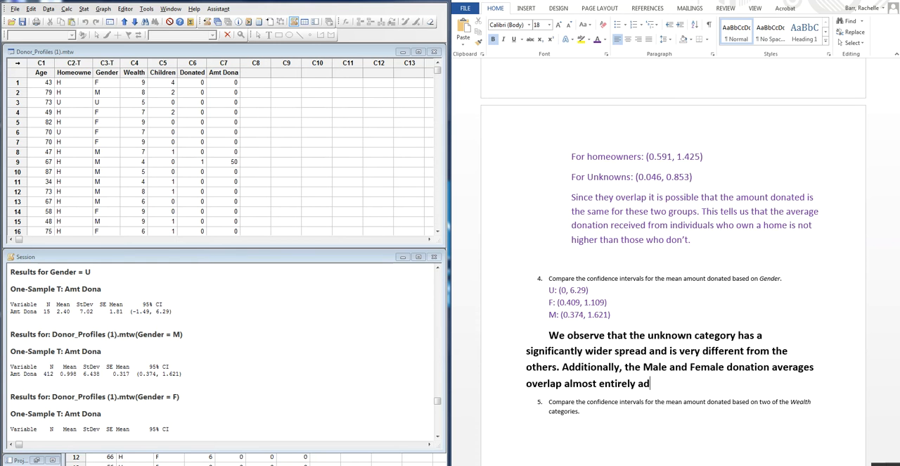
# - Finish the sentence with "and are likely to be very similar for this reason." and start a new line below it
pyautogui.press('BackSpace')
pyautogui.write('nd are likely ot')
pyautogui.press('BackSpace')
pyautogui.press('BackSpace')
pyautogui.write('to b')
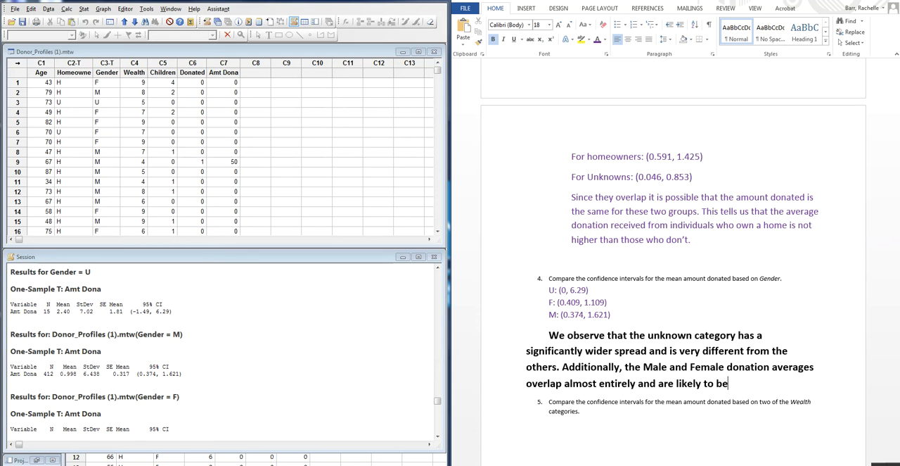
pyautogui.write('e very simial')
pyautogui.press('BackSpace')
pyautogui.press('BackSpace')
pyautogui.press('BackSpace')
pyautogui.write('lar for this')
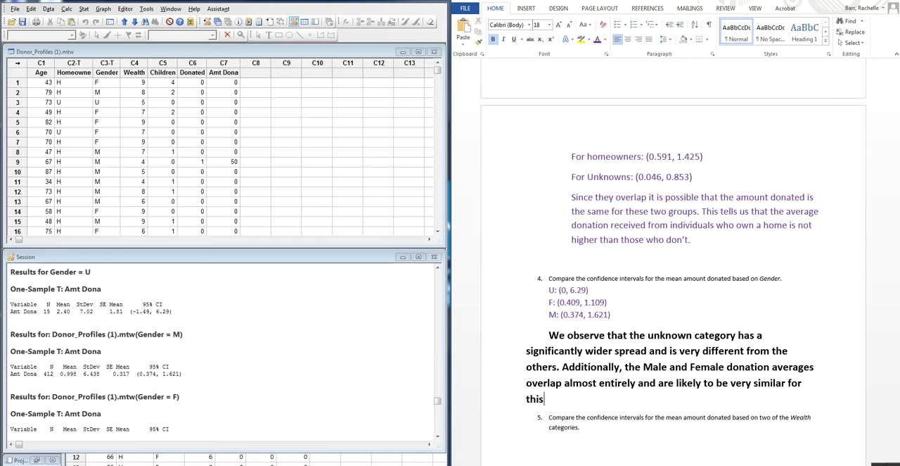
pyautogui.write(' reason.')
pyautogui.press('Return')
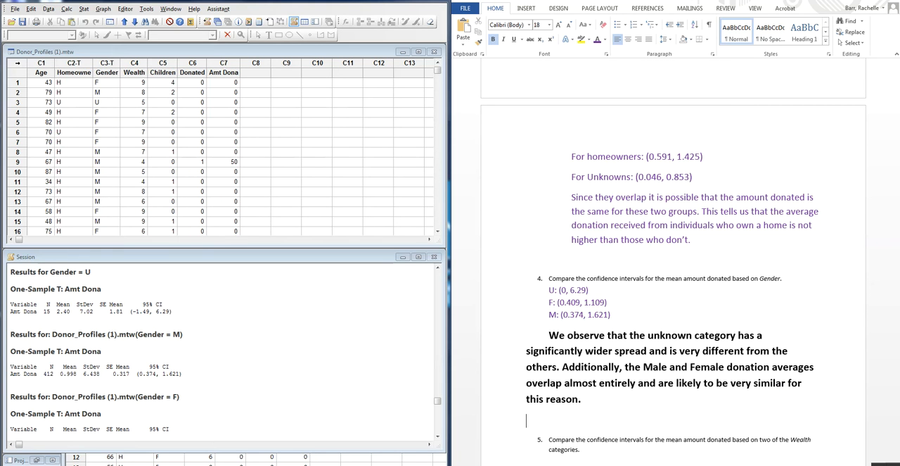
# - Add an unnumbered blank answer line beneath question 5 and review the Wealth category definition in the variable list at the document's beginning
pyautogui.scroll(-1, 626, 325)
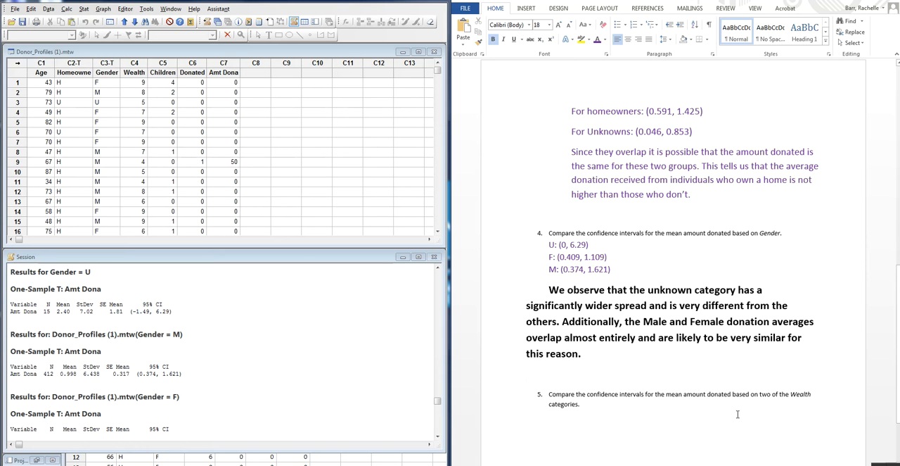
pyautogui.scroll(-3, 738, 413)
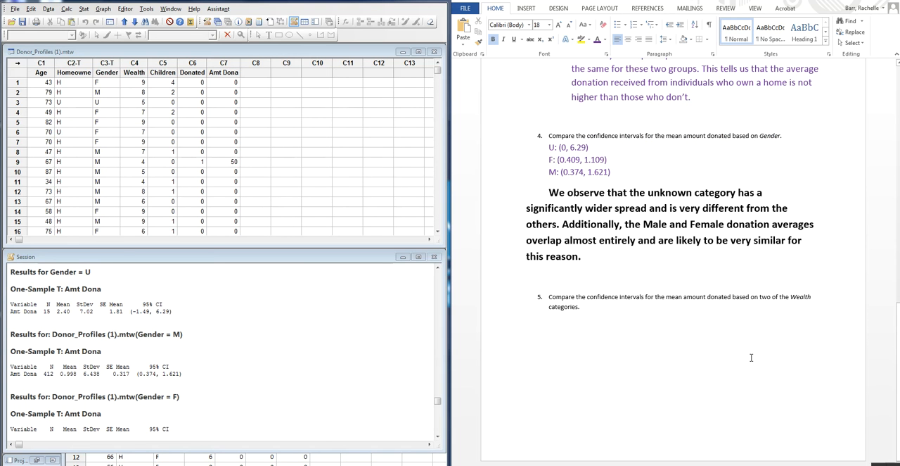
pyautogui.click(584, 327)
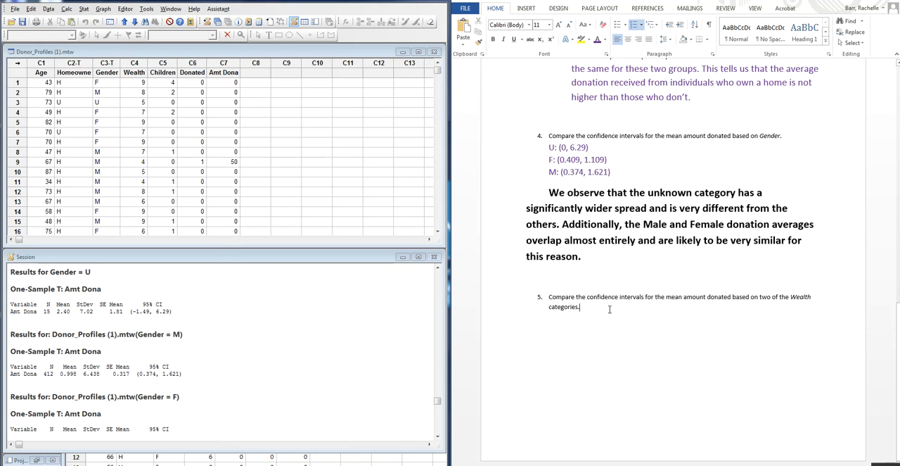
pyautogui.press('Return')
pyautogui.press('BackSpace')
pyautogui.scroll(15, 661, 282)
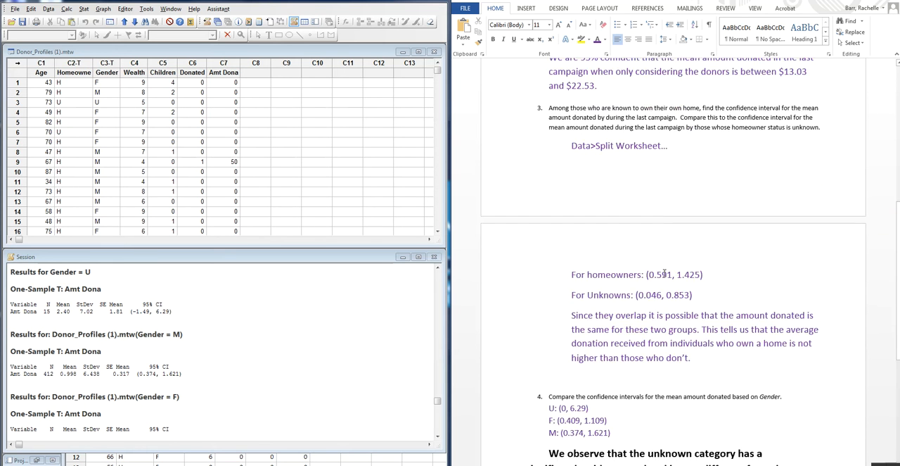
pyautogui.scroll(2, 653, 280)
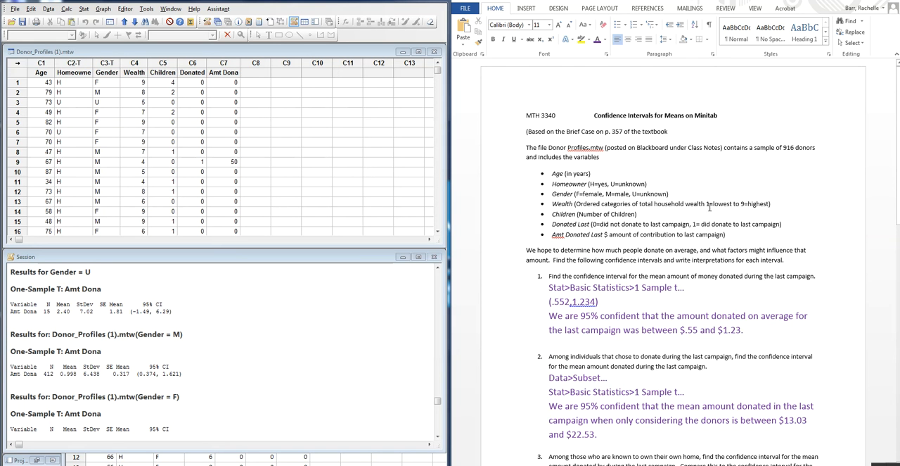
pyautogui.scroll(-15, 767, 310)
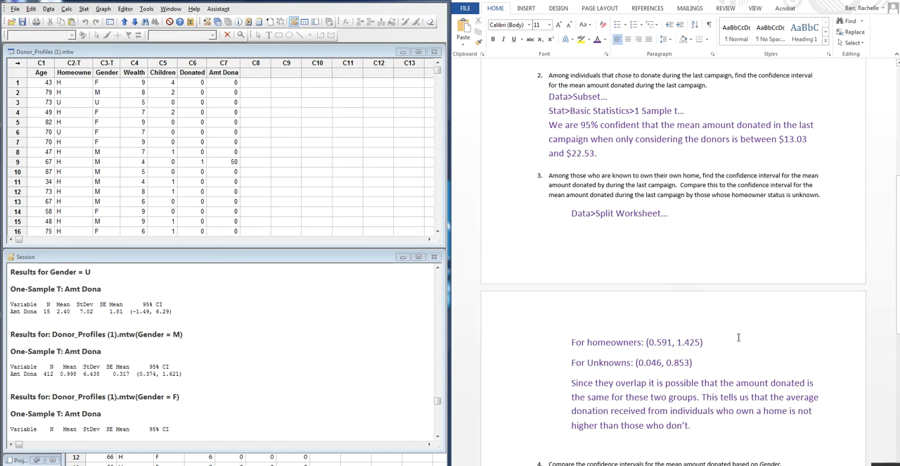
pyautogui.click(733, 316)
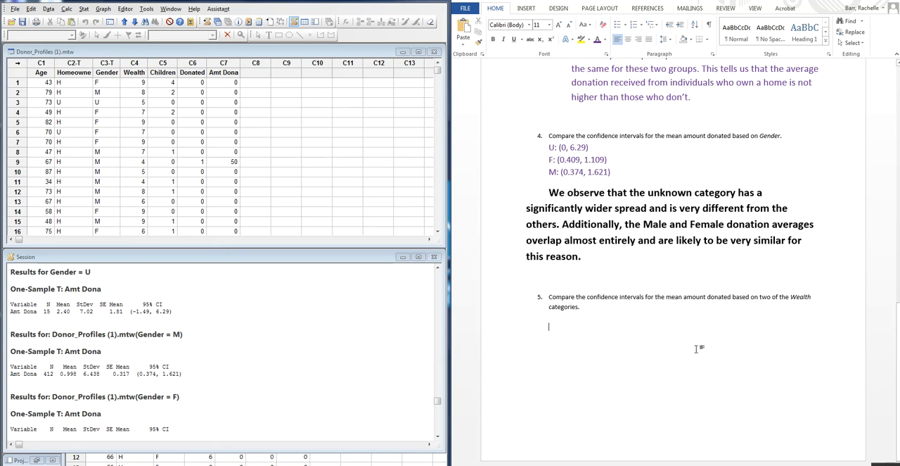
pyautogui.click(48, 9)
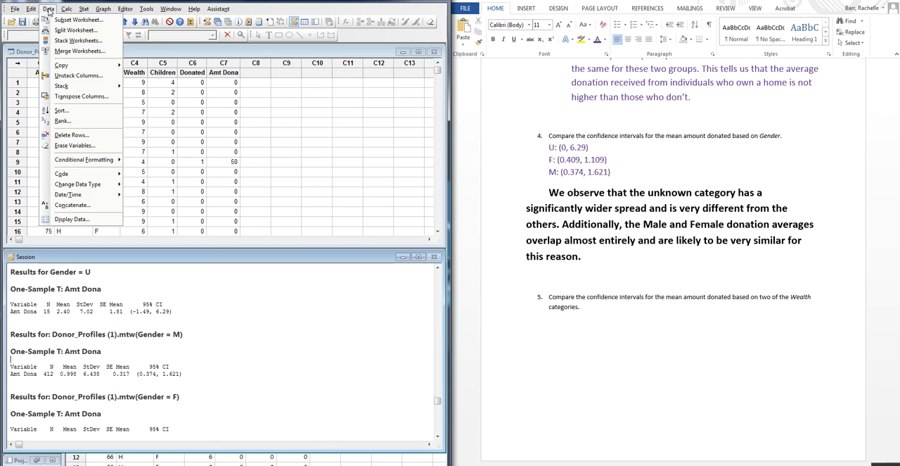
pyautogui.click(66, 30)
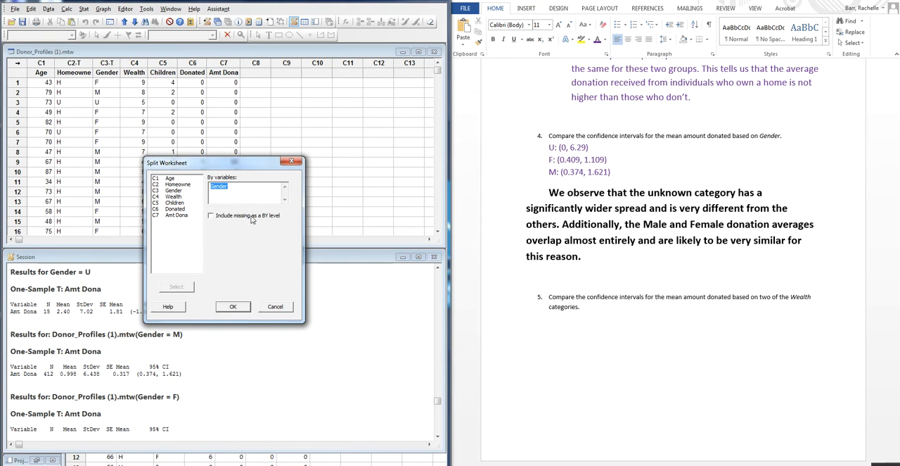
pyautogui.click(281, 310)
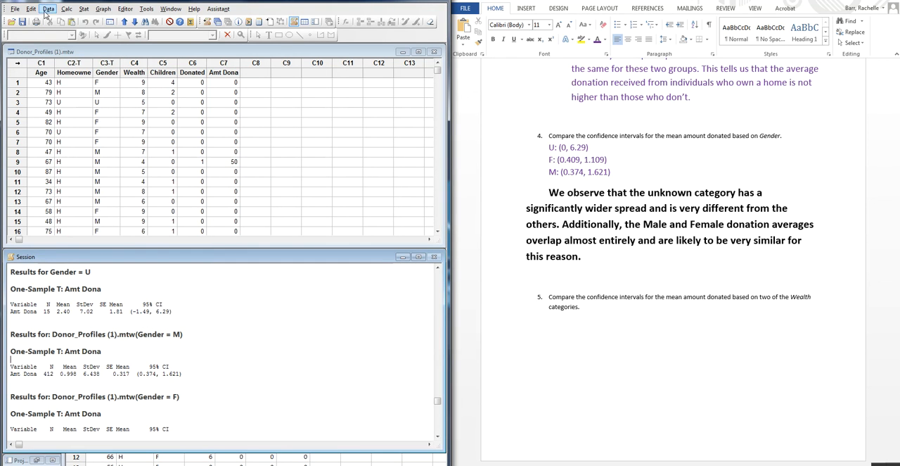
# - Create a subset worksheet named "Donated 2 and 7" containing only the rows where Wealth equals 2 or 7, and move it below Donor_Profiles
pyautogui.click(47, 11)
pyautogui.click(56, 20)
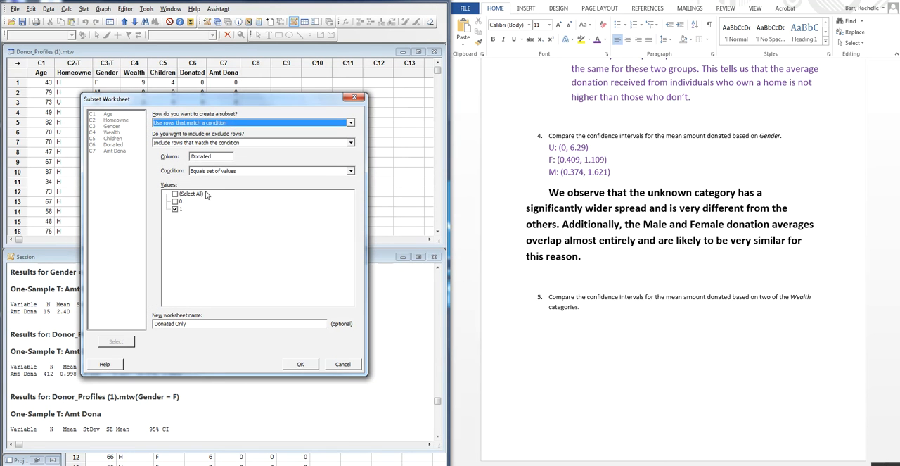
pyautogui.click(215, 157)
pyautogui.press('BackSpace')
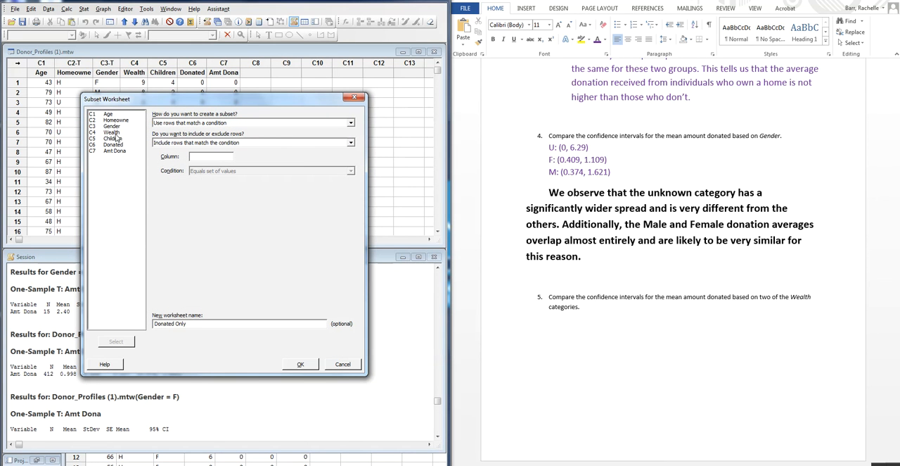
pyautogui.doubleClick(112, 131)
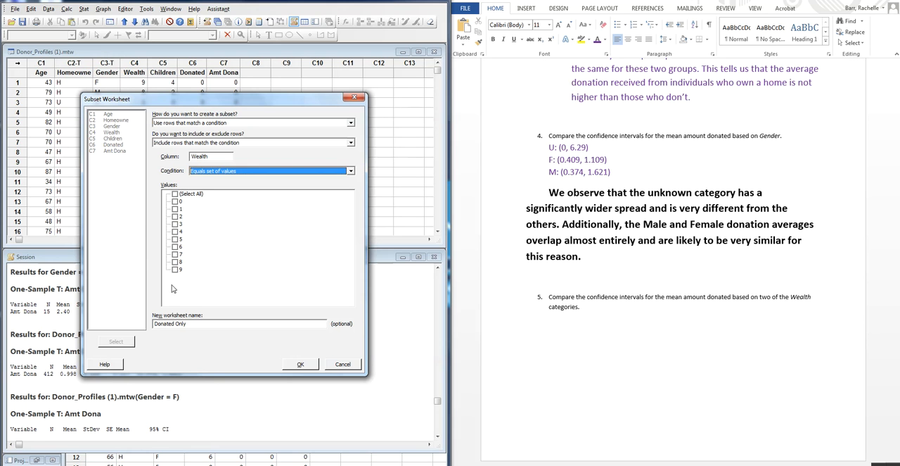
pyautogui.click(175, 216)
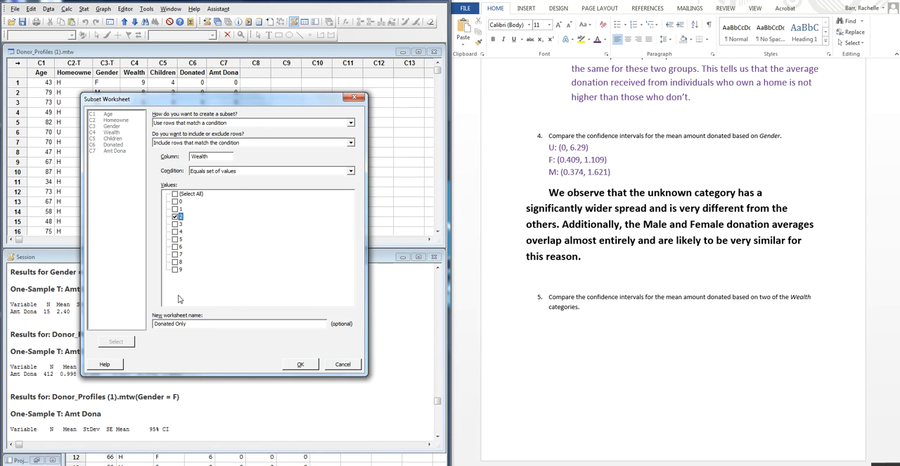
pyautogui.click(176, 254)
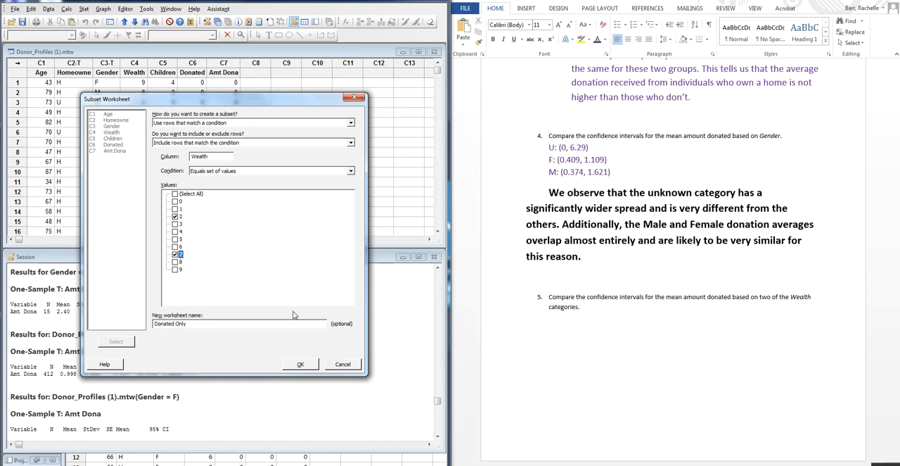
pyautogui.click(216, 324)
pyautogui.write('Donated')
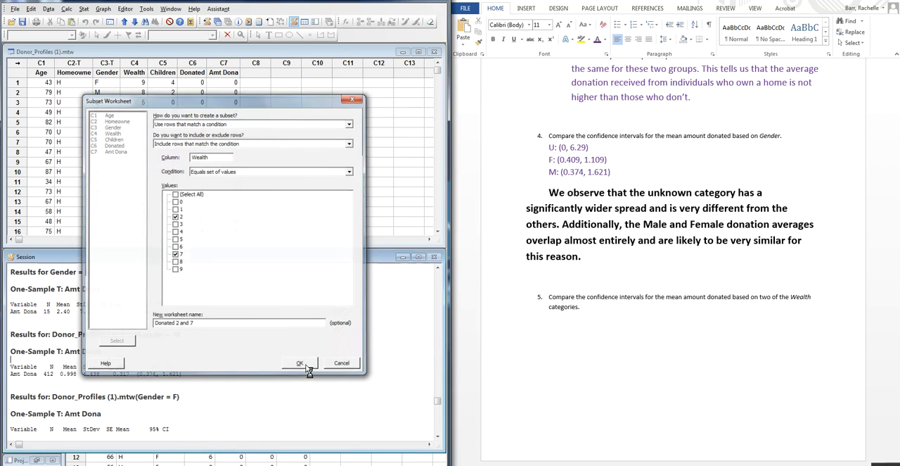
pyautogui.click(303, 364)
pyautogui.moveTo(320, 359); pyautogui.dragTo(221, 257)
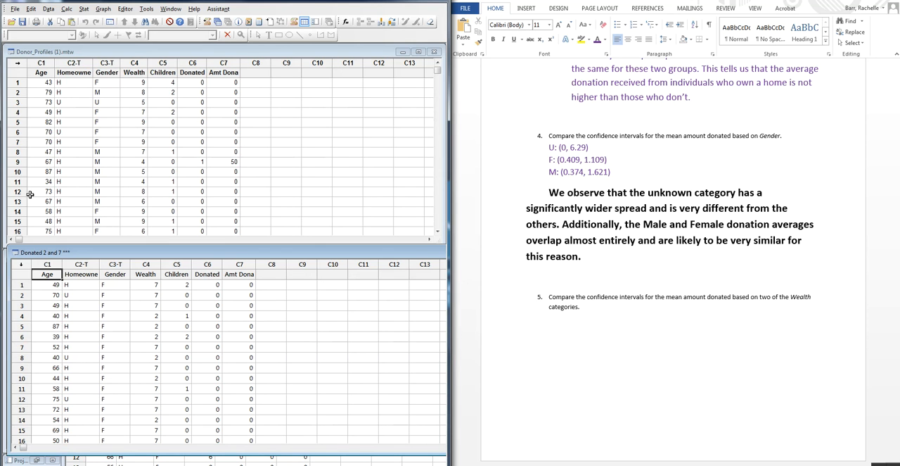
# - Split the "Donated 2 and 7" worksheet by Wealth and arrange the two resulting worksheets side by side below the original data
pyautogui.click(48, 9)
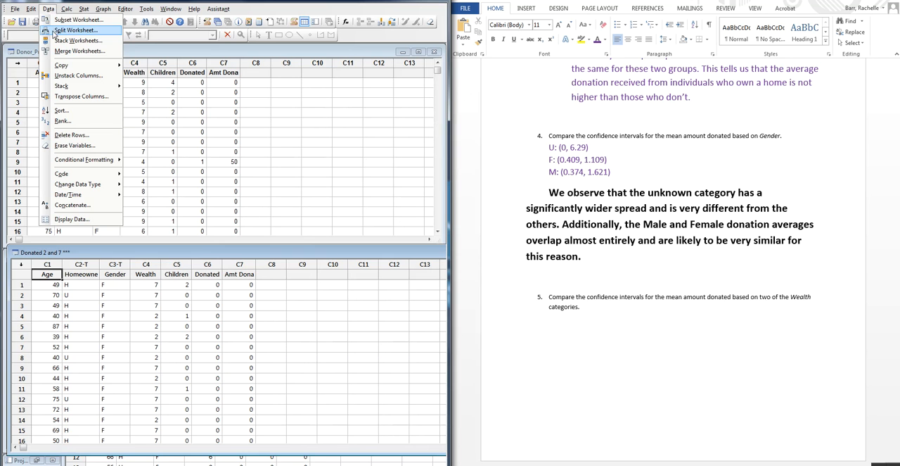
pyautogui.click(55, 31)
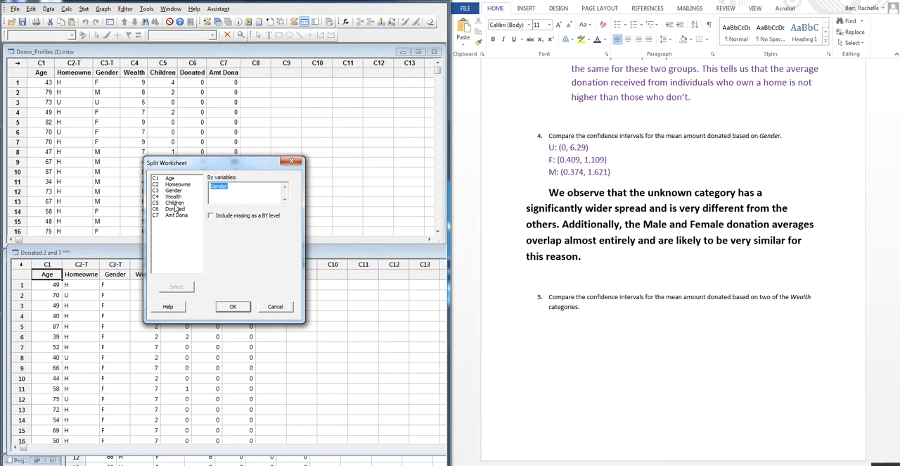
pyautogui.doubleClick(175, 197)
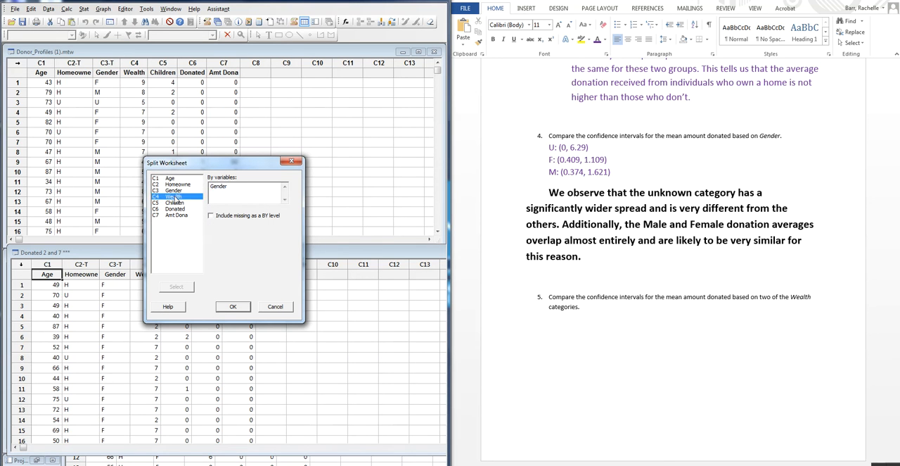
pyautogui.click(239, 307)
pyautogui.moveTo(344, 366); pyautogui.dragTo(220, 253)
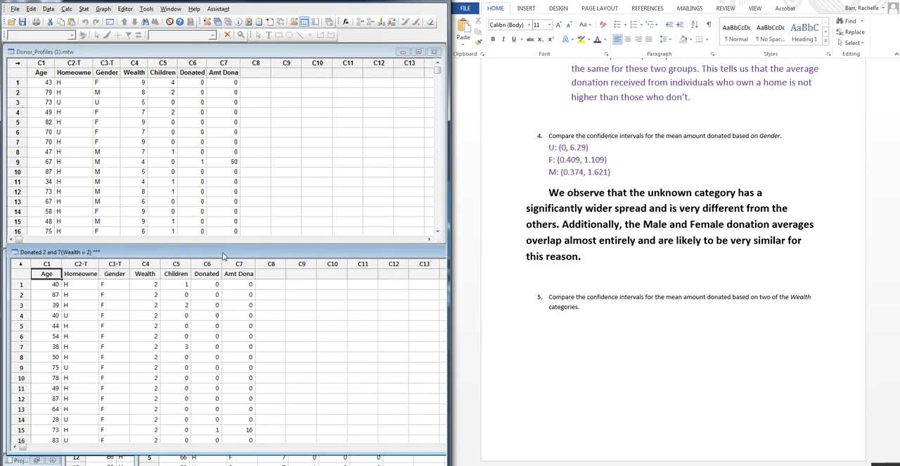
pyautogui.click(295, 458)
pyautogui.moveTo(308, 390); pyautogui.dragTo(294, 230)
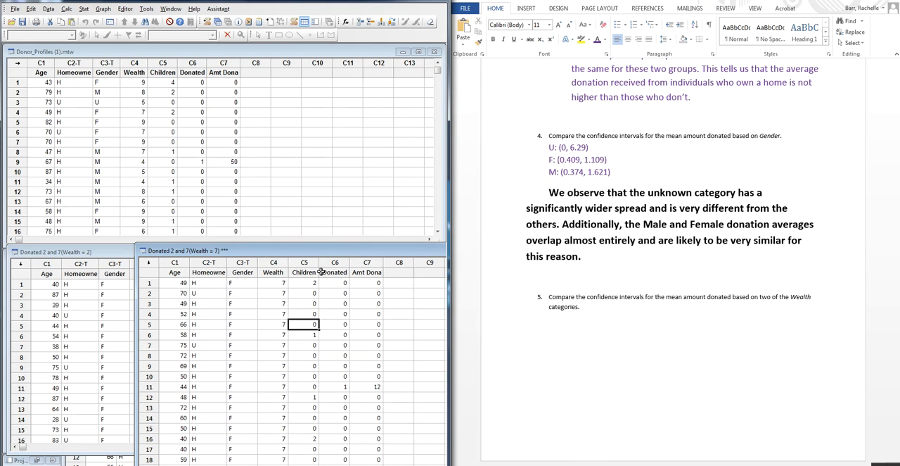
# - Add the label "Wealth=7" beneath question 5 in Word and format it as bold, purple, 14 pt text
pyautogui.click(595, 330)
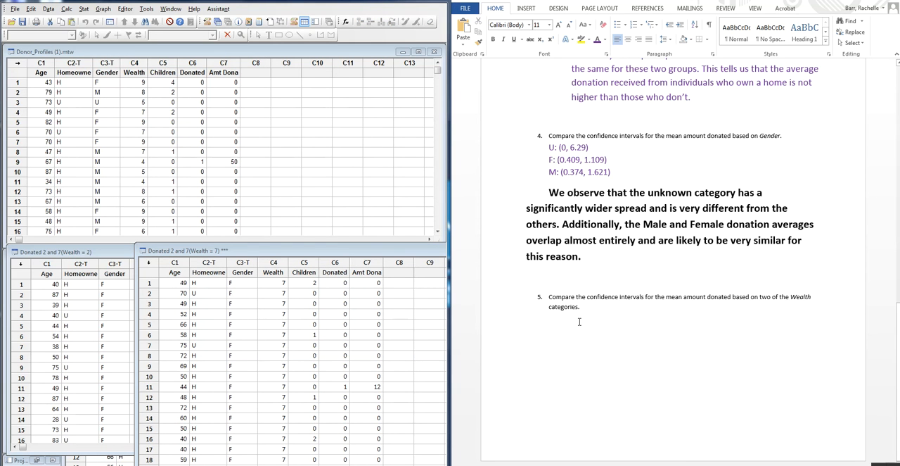
pyautogui.write('Wetath')
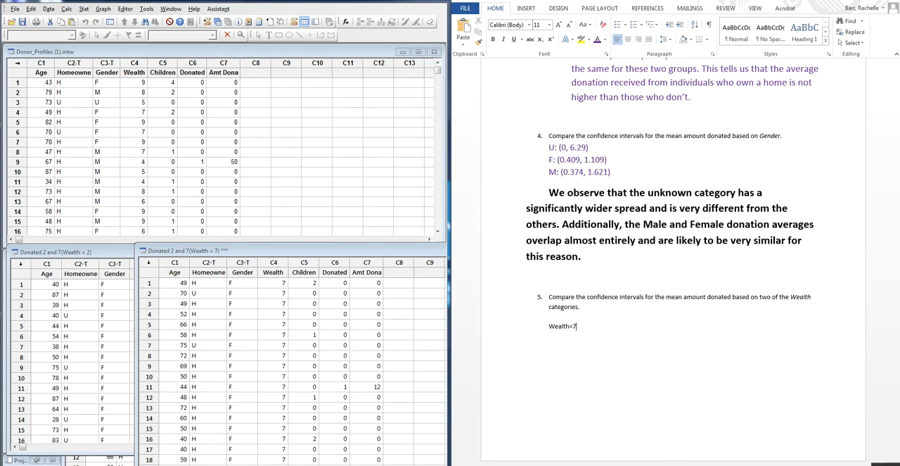
pyautogui.moveTo(546, 326); pyautogui.dragTo(579, 326)
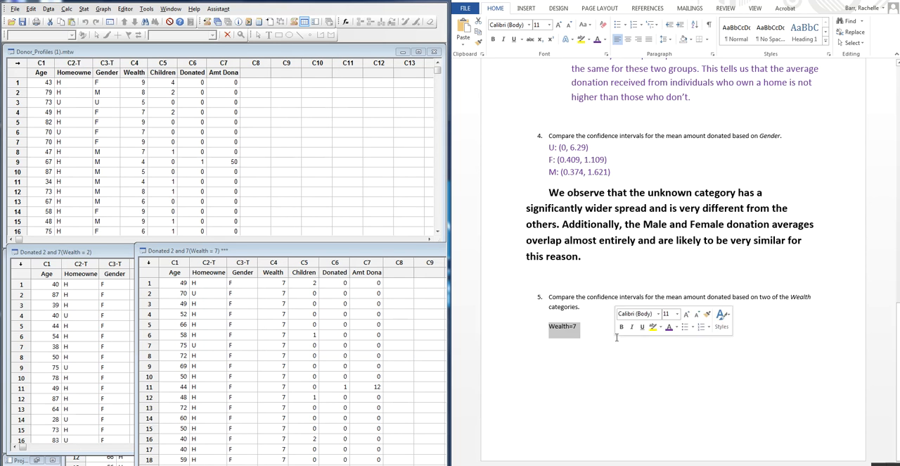
pyautogui.click(493, 39)
pyautogui.click(560, 24)
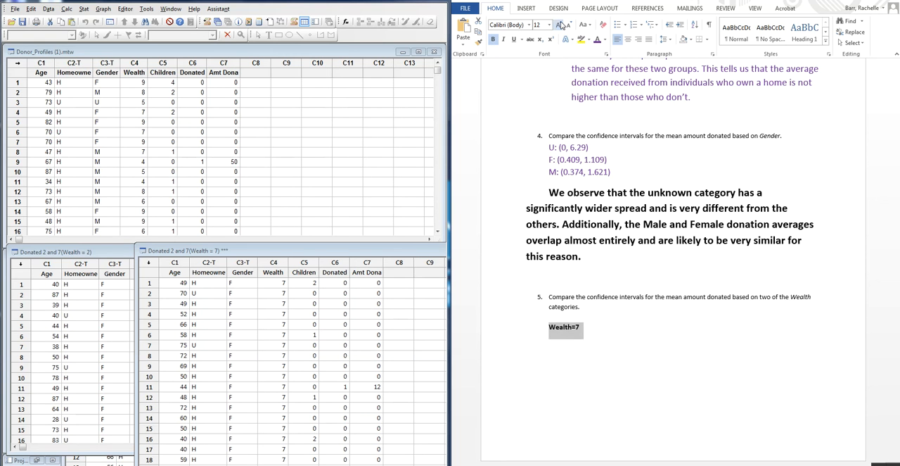
pyautogui.click(560, 24)
pyautogui.click(603, 333)
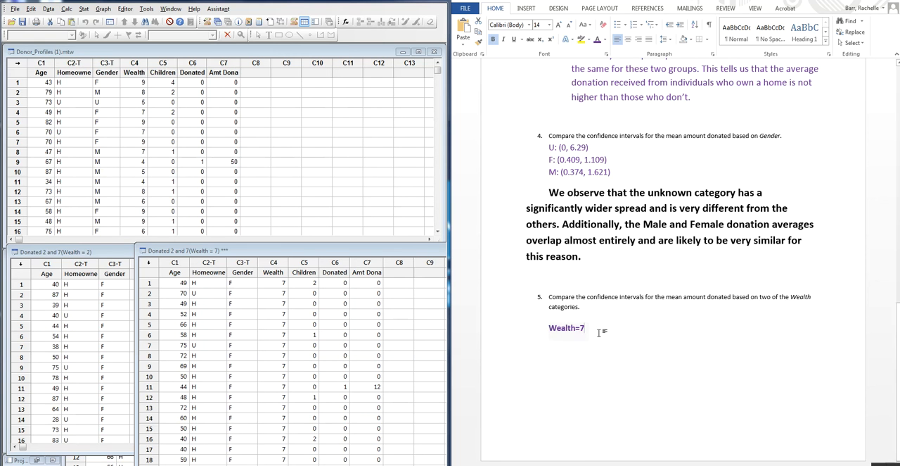
# - Add a matching "Wealth=2:" label on the line below by copying the first label, and end the "Wealth=7" label with a colon
pyautogui.press('Return')
pyautogui.press('Return')
pyautogui.press('Return')
pyautogui.scroll(-5, 790, 112)
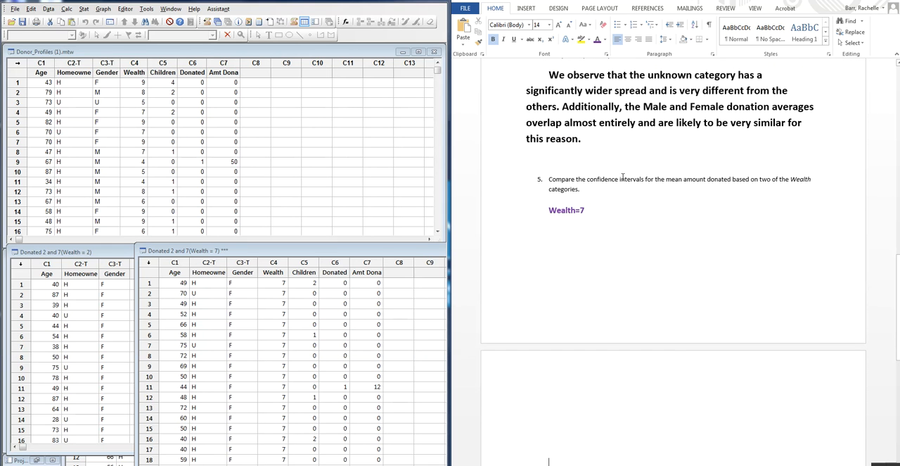
pyautogui.moveTo(593, 209); pyautogui.dragTo(550, 209)
pyautogui.hotkey('ctrl', 'c')
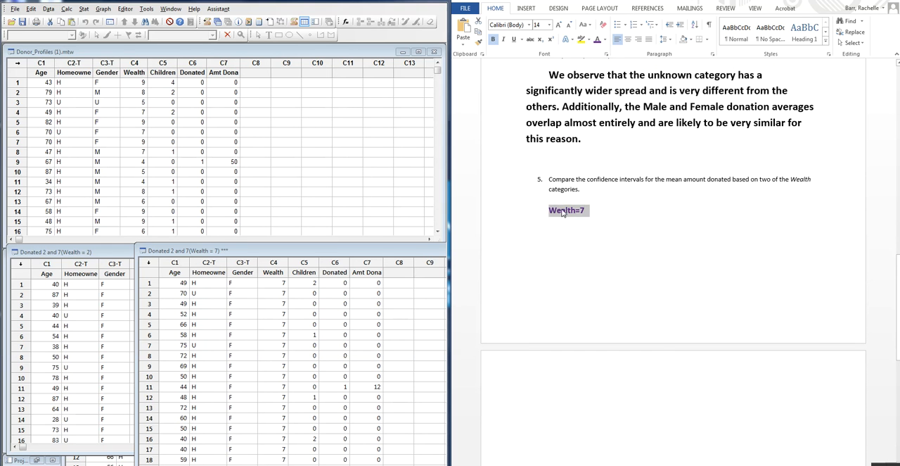
pyautogui.click(611, 210)
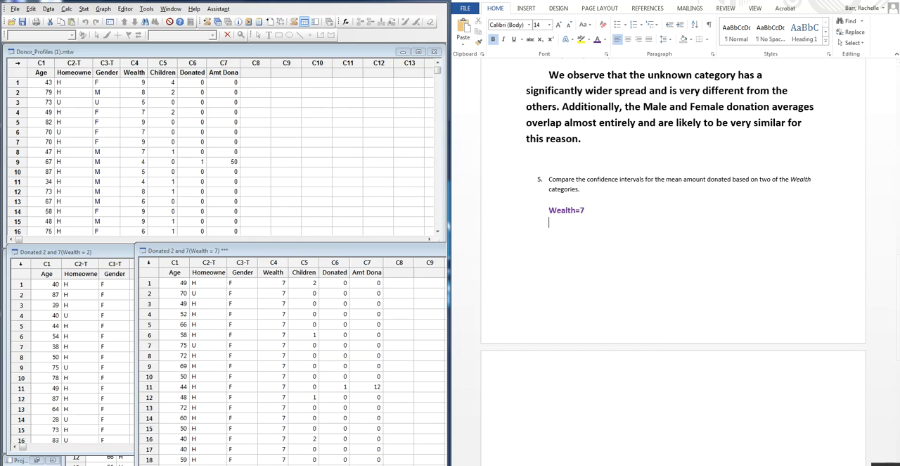
pyautogui.press('Return')
pyautogui.hotkey('ctrl', 'v')
pyautogui.press('BackSpace')
pyautogui.write('2::')
# - Run a one-sample t interval for Amt Dona on the Wealth = 7 worksheet in Minitab with a confidence level of 90
pyautogui.click(304, 324)
pyautogui.click(274, 262)
pyautogui.click(229, 325)
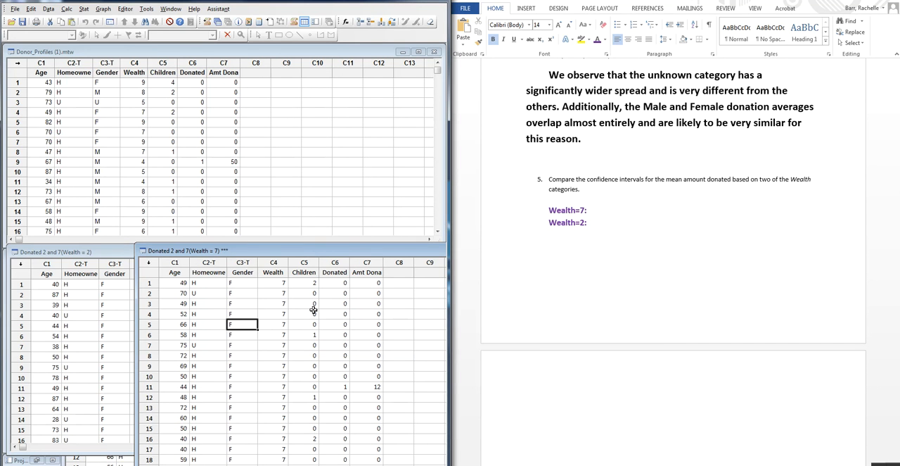
pyautogui.click(84, 9)
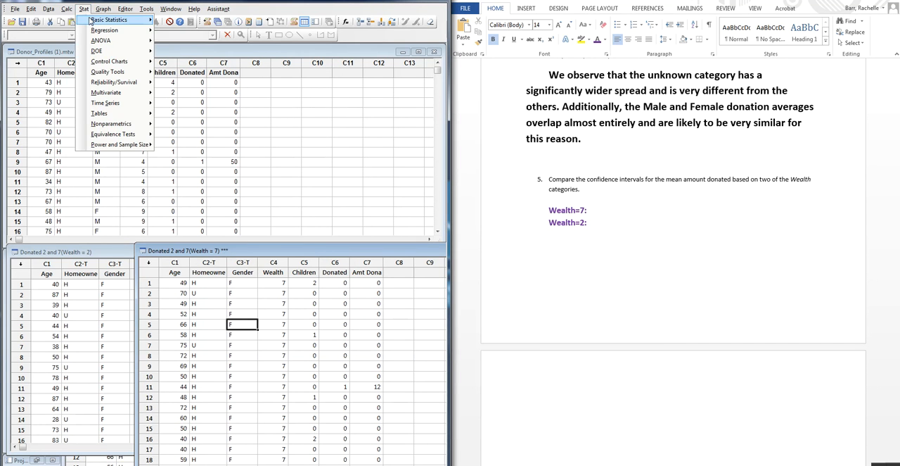
pyautogui.moveTo(98, 19)
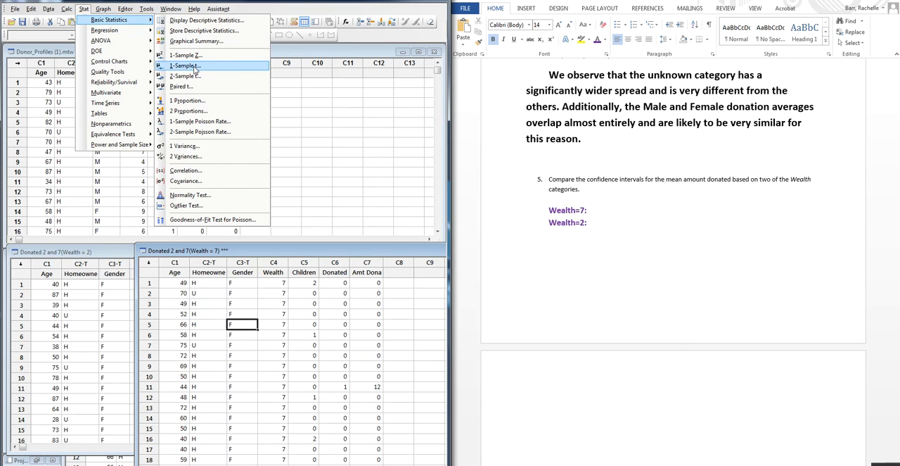
pyautogui.click(185, 65)
pyautogui.moveTo(249, 164); pyautogui.dragTo(184, 93)
pyautogui.click(182, 202)
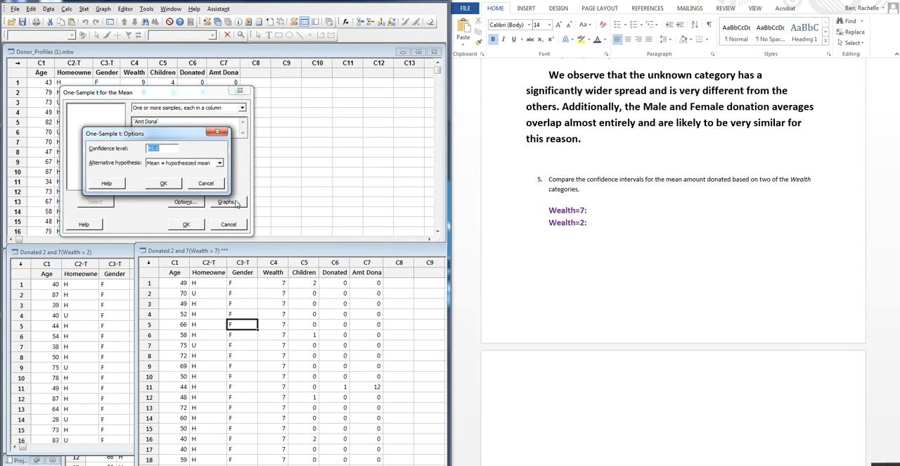
pyautogui.moveTo(181, 133); pyautogui.dragTo(323, 110)
pyautogui.click(338, 108)
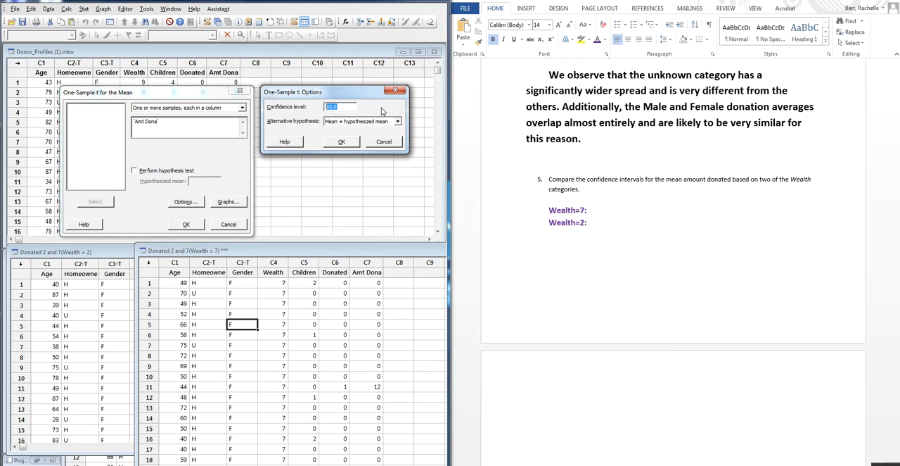
pyautogui.write('9')
pyautogui.click(342, 142)
pyautogui.click(187, 224)
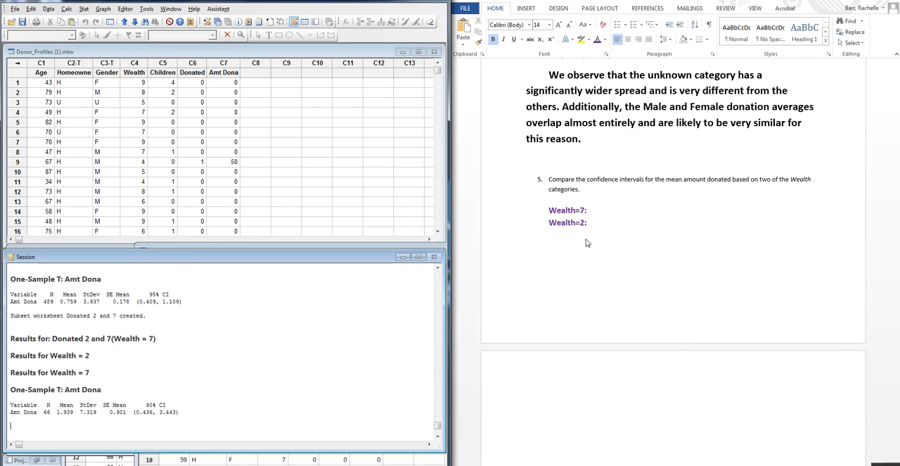
# - Record the interval (0.436, 3.443) after "Wealth=7:" in Word and add empty parentheses after "Wealth=2:"
pyautogui.click(600, 214)
pyautogui.write('()')
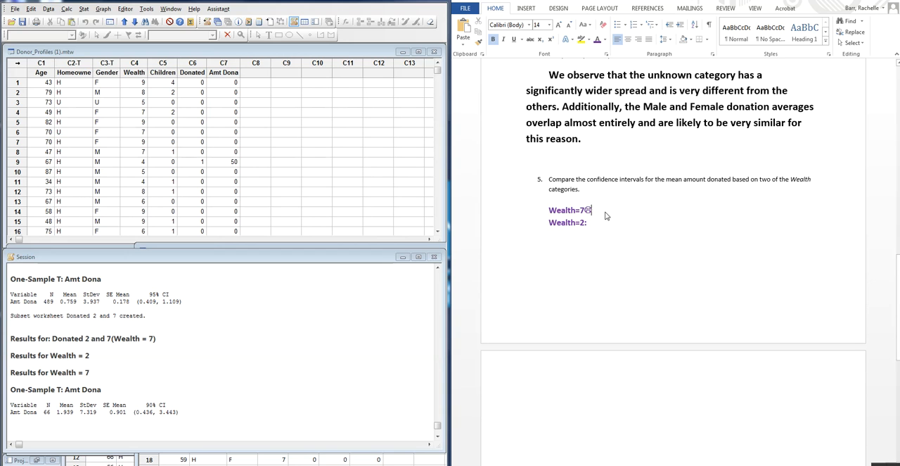
pyautogui.press('BackSpace')
pyautogui.press('BackSpace')
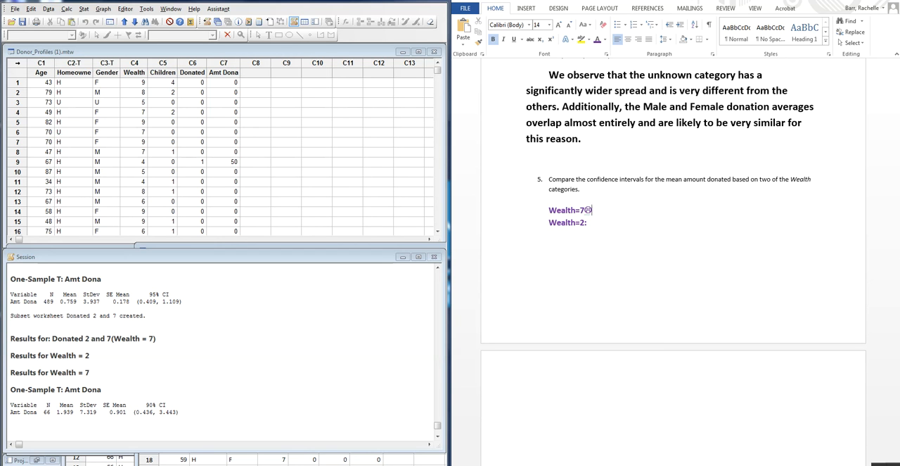
pyautogui.write(': (')
pyautogui.write('0.43')
pyautogui.write('6, 3.')
pyautogui.write('443')
pyautogui.write(') Wealth=2:')
pyautogui.write(' ()')
pyautogui.press('Left')
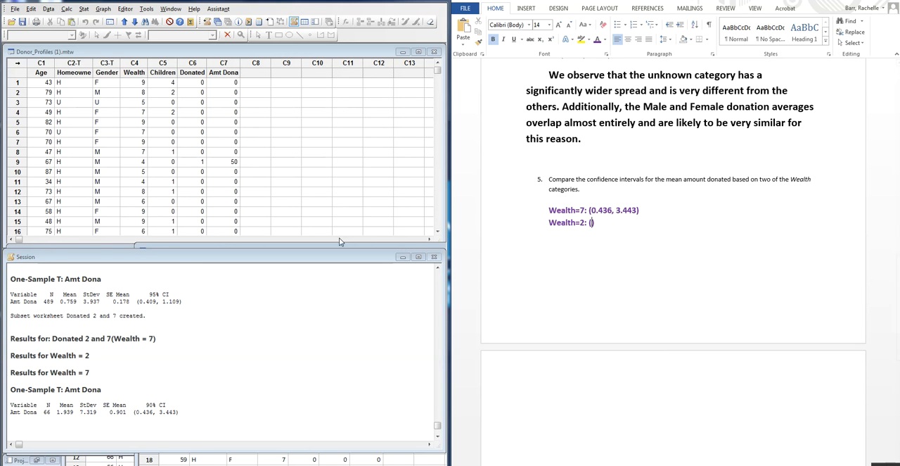
# - Run the one-sample t interval for Amt Dona on the Wealth = 2 worksheet in Minitab, keeping the confidence level of 90
pyautogui.click(102, 244)
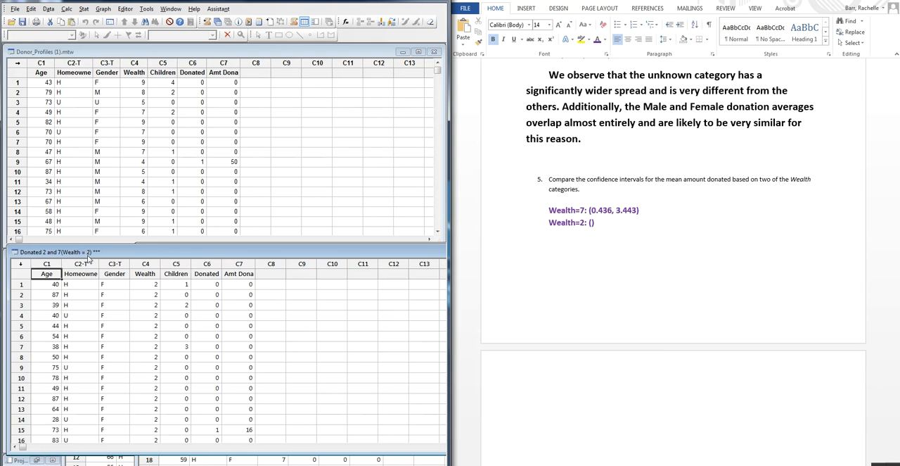
pyautogui.click(84, 8)
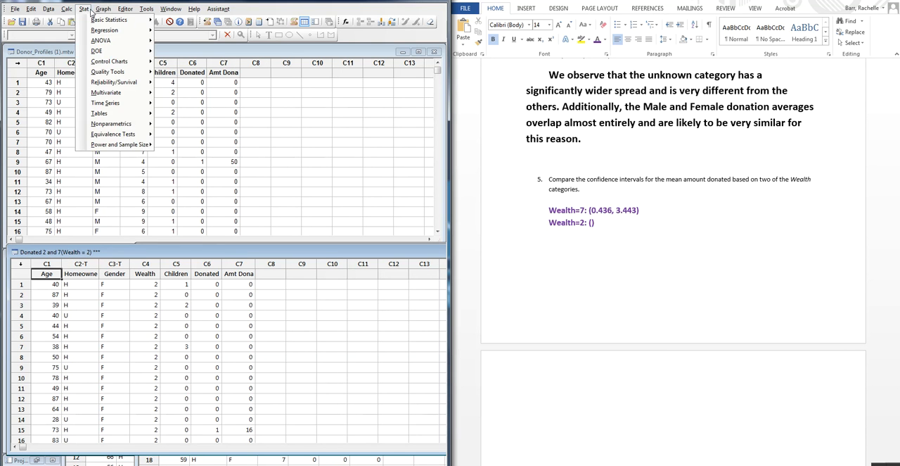
pyautogui.moveTo(129, 24)
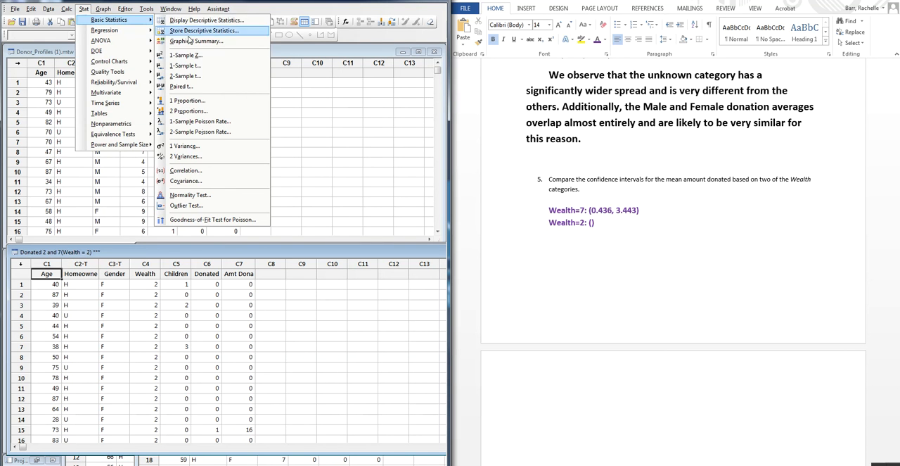
pyautogui.click(186, 65)
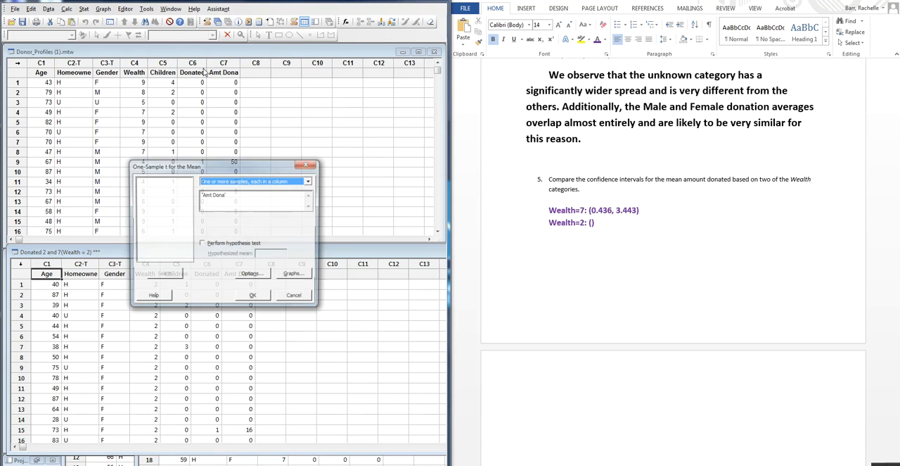
pyautogui.click(252, 274)
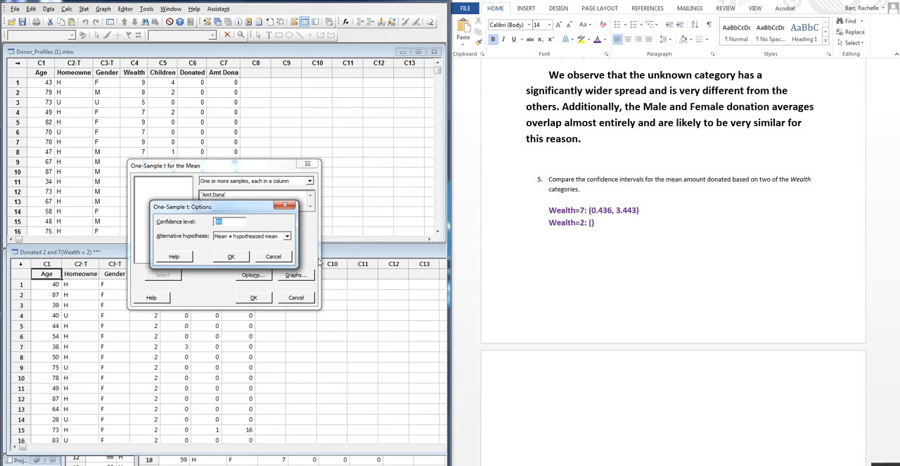
pyautogui.click(231, 256)
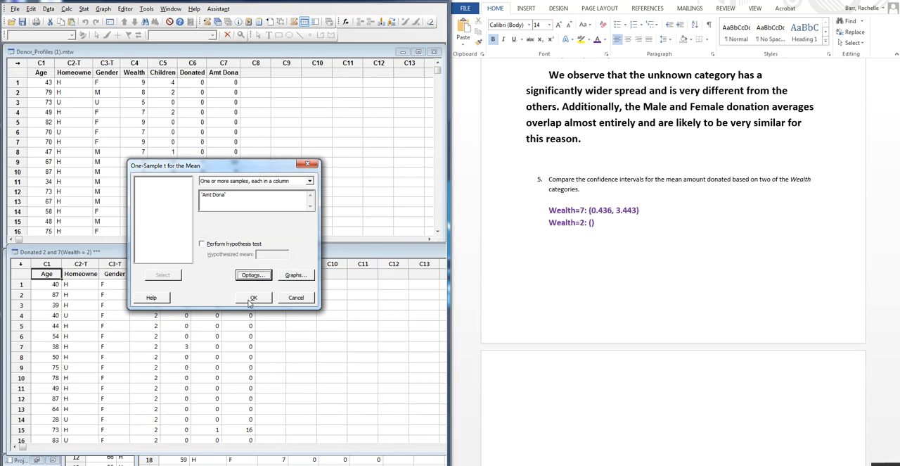
pyautogui.click(251, 298)
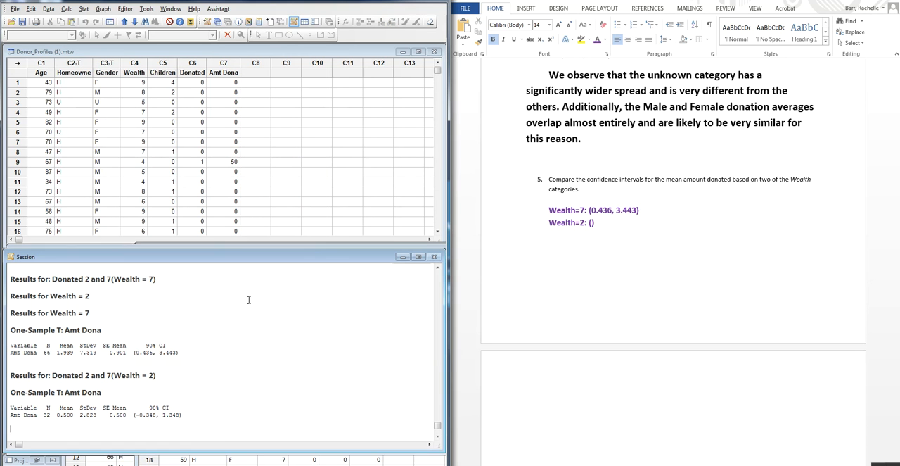
# - Record the interval (-0.348, 1.348) inside the empty parentheses after "Wealth=2:" in the Word document
pyautogui.click(593, 223)
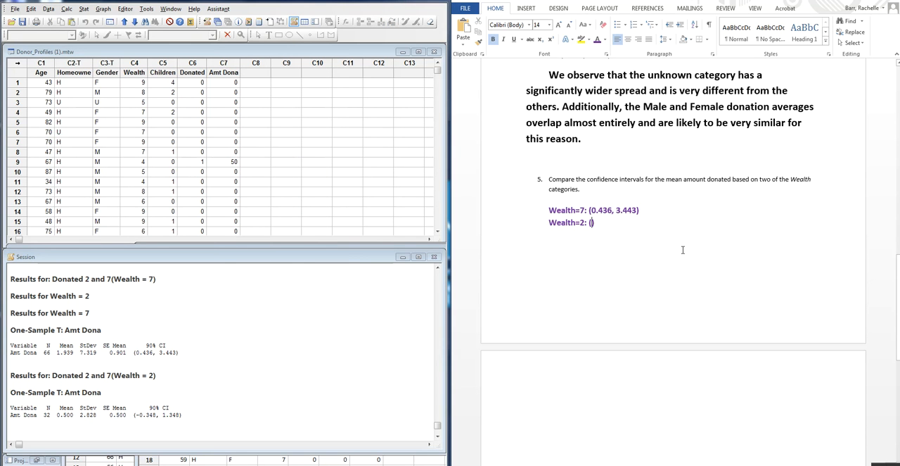
pyautogui.write('-')
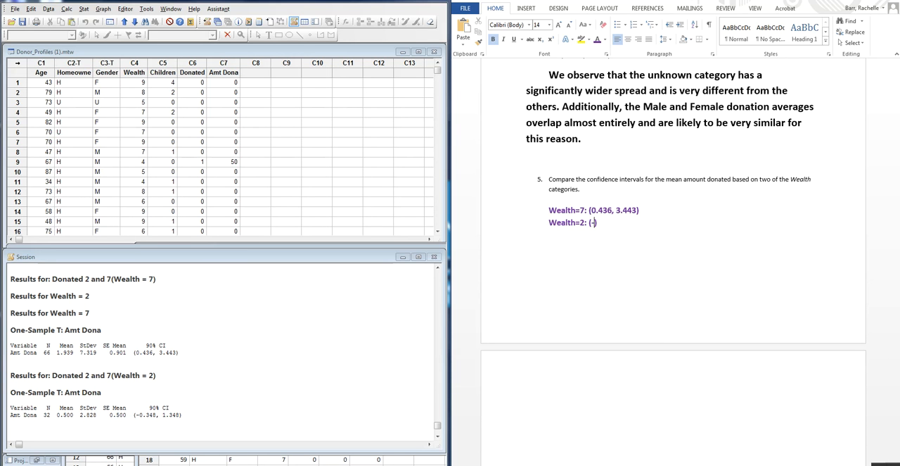
pyautogui.write('0.348, 1.348')
# - Below the two intervals, leave a blank line and write "Since they overlap they may be the same on average."
pyautogui.press('Return')
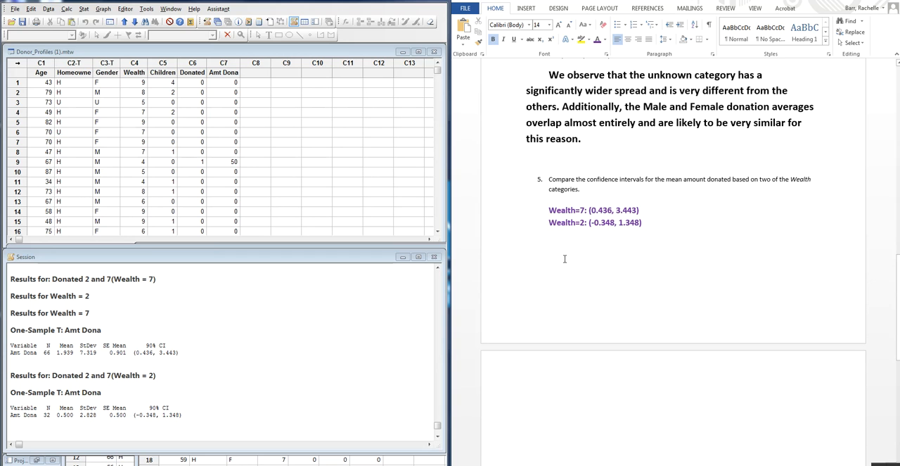
pyautogui.write('Since they ')
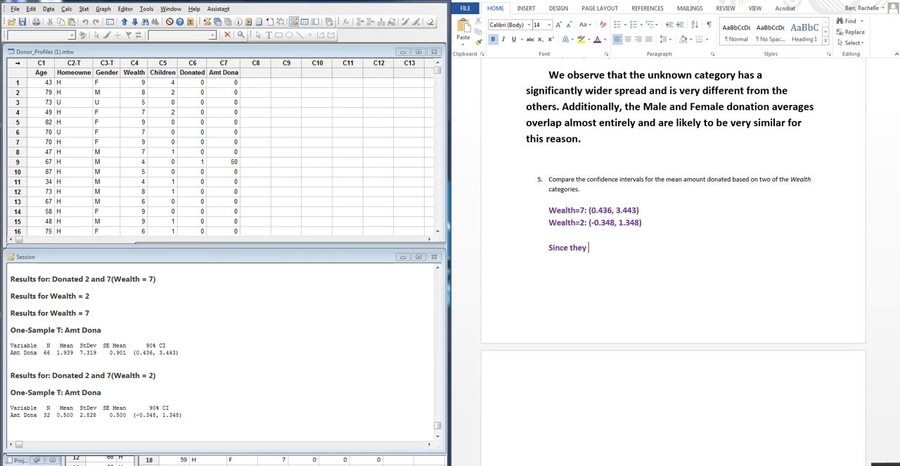
pyautogui.write('overlap they may be the sa')
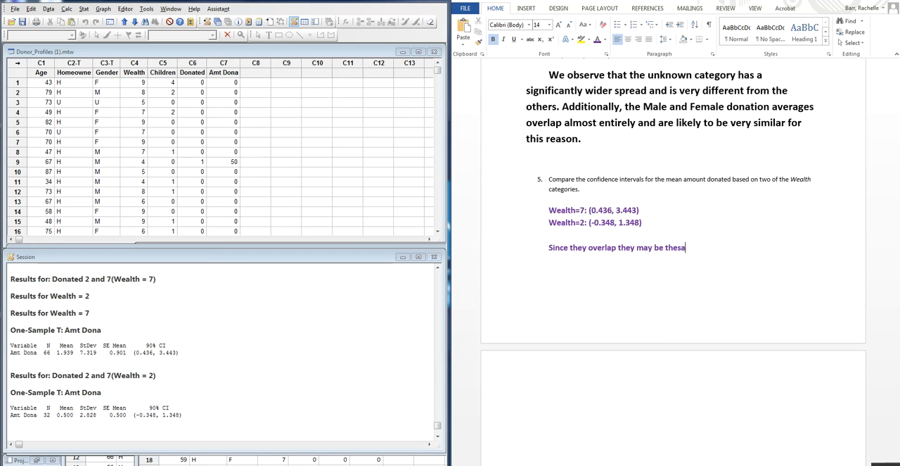
pyautogui.write('me on average. However, heir')
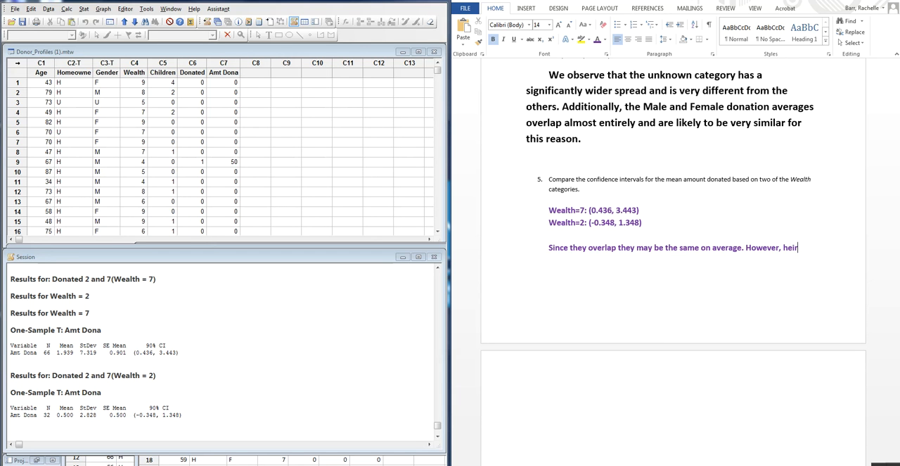
# - Continue the answer to question 5 with the sentence "However, their Margins of error are different by almost double."
pyautogui.press('BackSpace')
pyautogui.press('BackSpace')
pyautogui.press('BackSpace')
pyautogui.press('BackSpace')
pyautogui.write('their')
pyautogui.write(' s')
pyautogui.press('BackSpace')
pyautogui.write('Margins of error a')
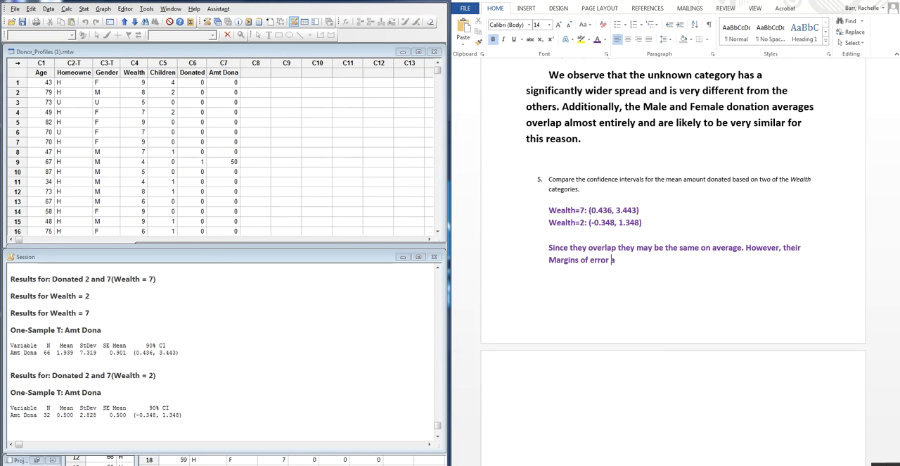
pyautogui.write('re diff')
pyautogui.write('erent be ')
pyautogui.write('a fac')
pyautogui.press('BackSpace')
pyautogui.press('BackSpace')
pyautogui.press('BackSpace')
pyautogui.press('BackSpace')
pyautogui.press('BackSpace')
pyautogui.press('BackSpace')
pyautogui.press('BackSpace')
pyautogui.write('y almos')
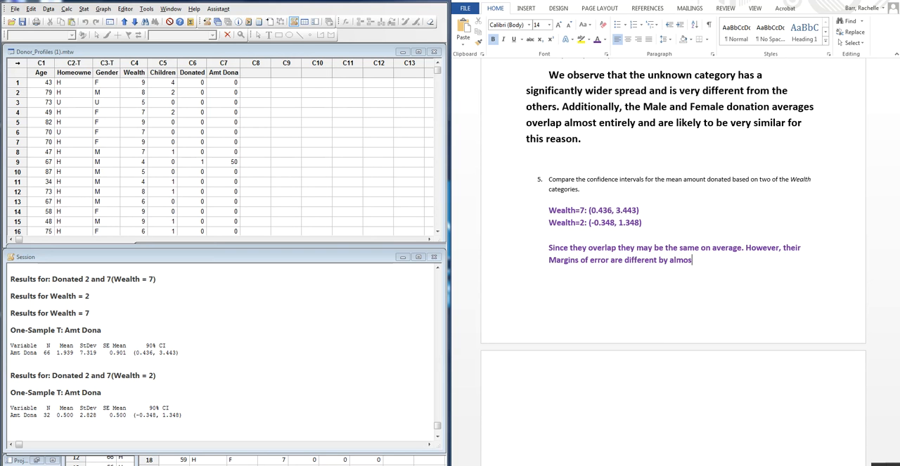
pyautogui.write('t double.')
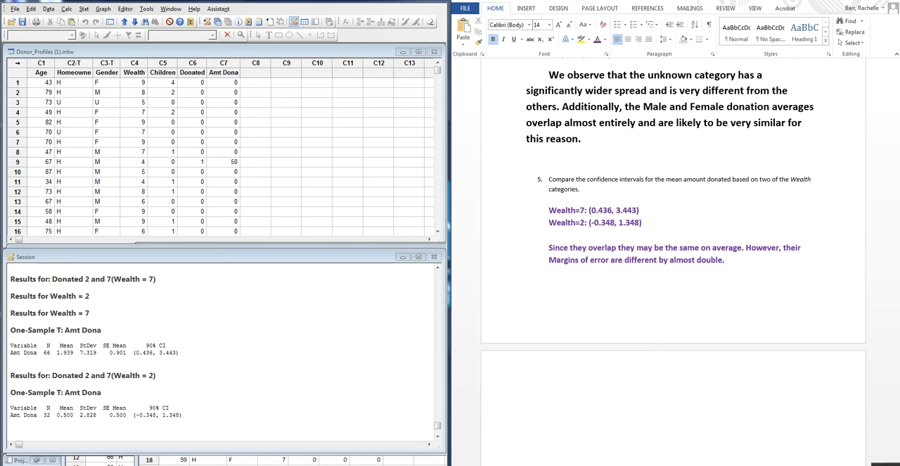